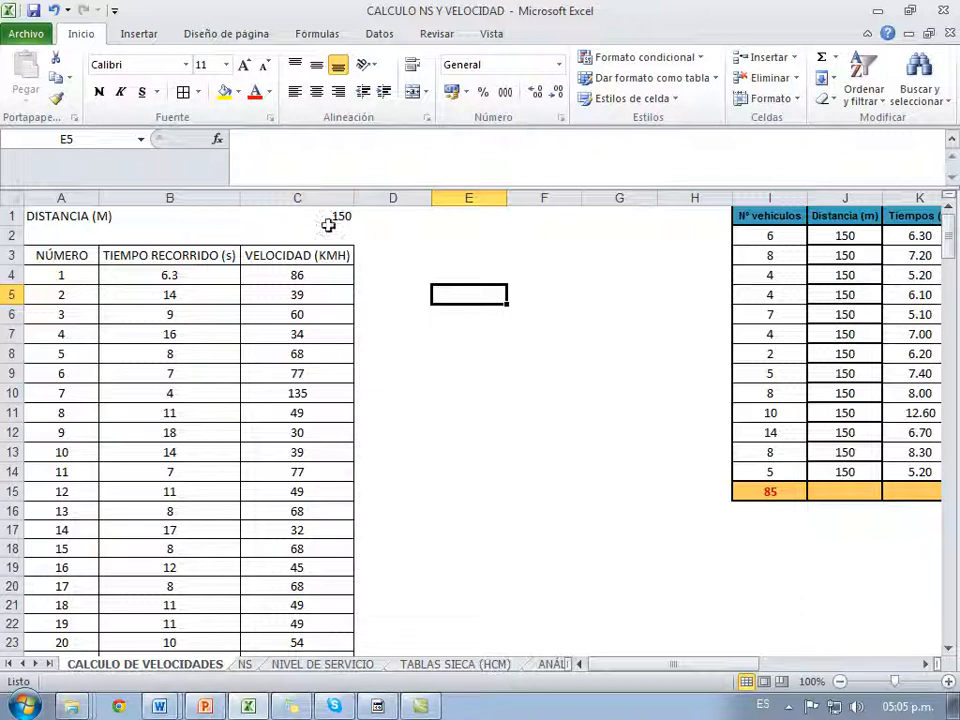
Step: Examine the distance in C1, the travel times in column B and the speed formula in C4
click(332, 219)
click(499, 279)
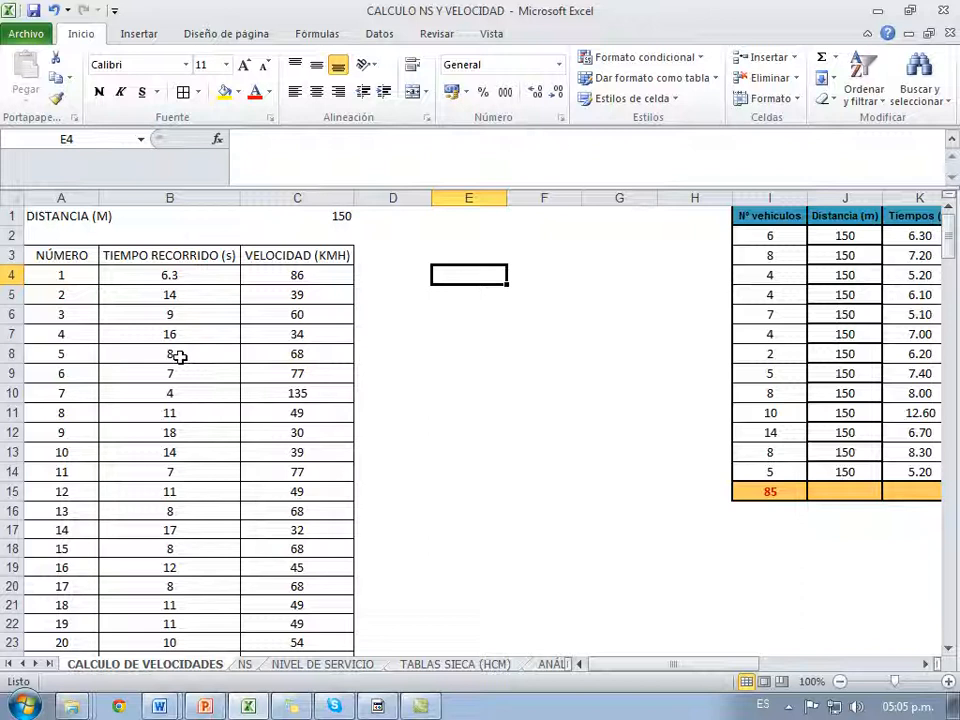
click(67, 274)
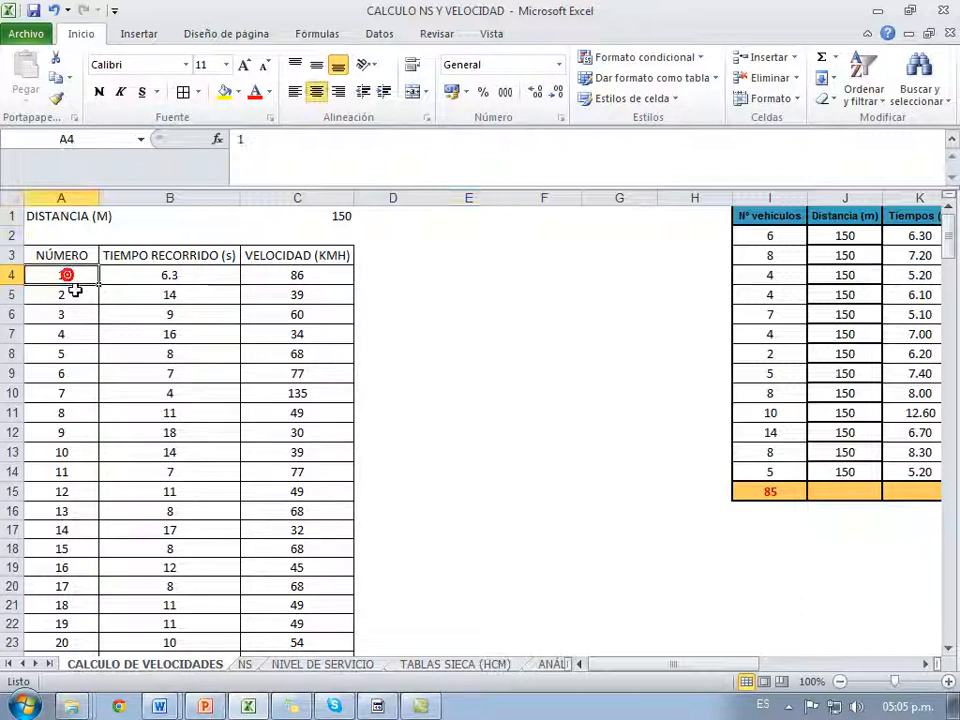
click(175, 279)
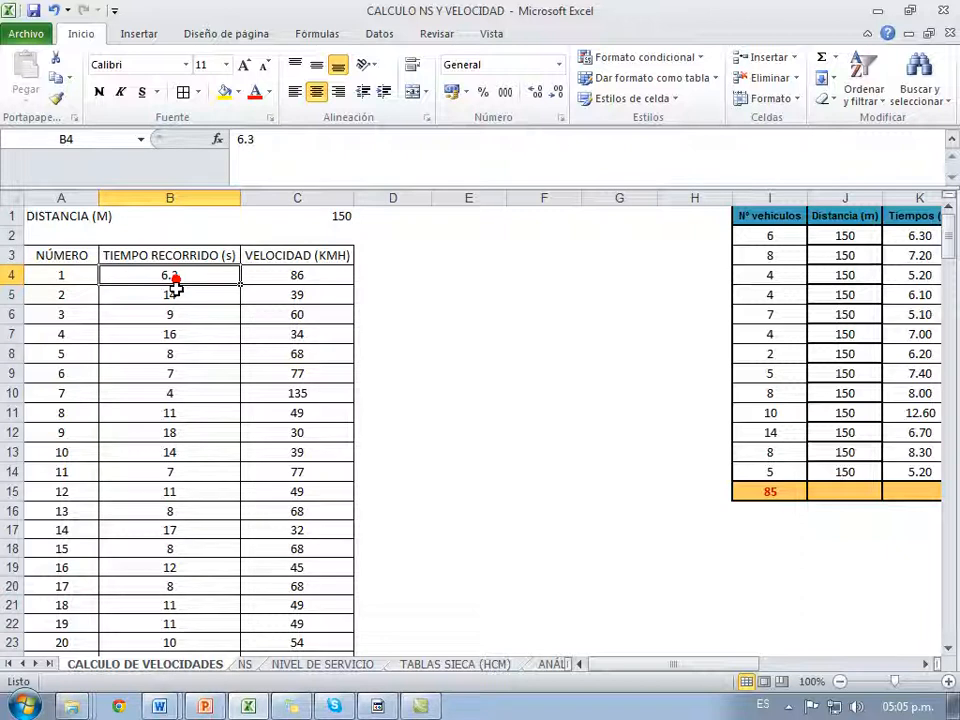
click(166, 336)
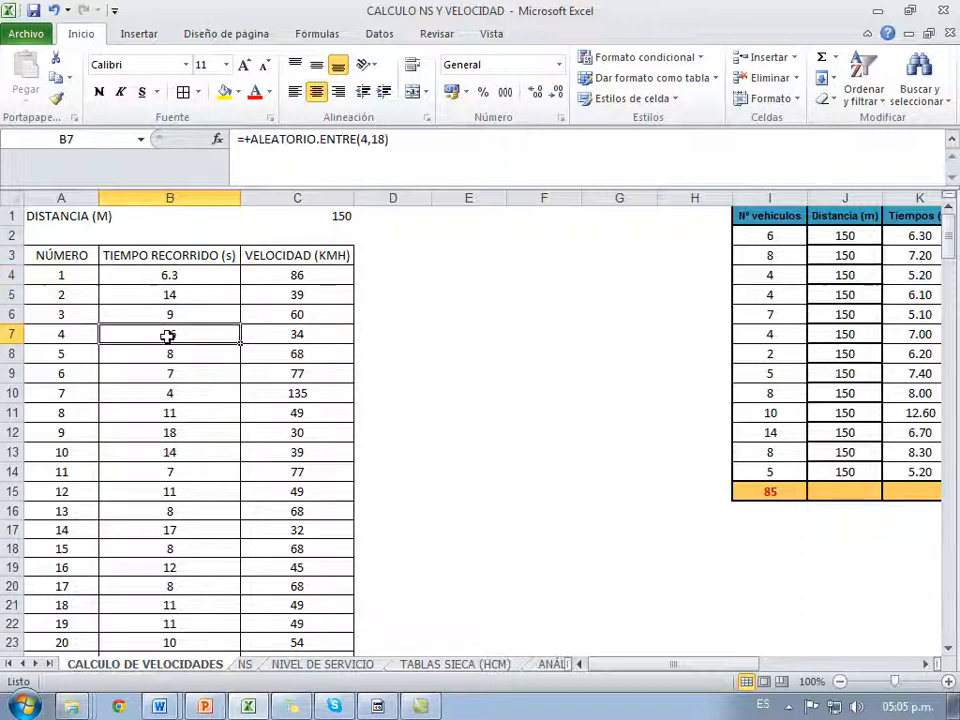
click(341, 217)
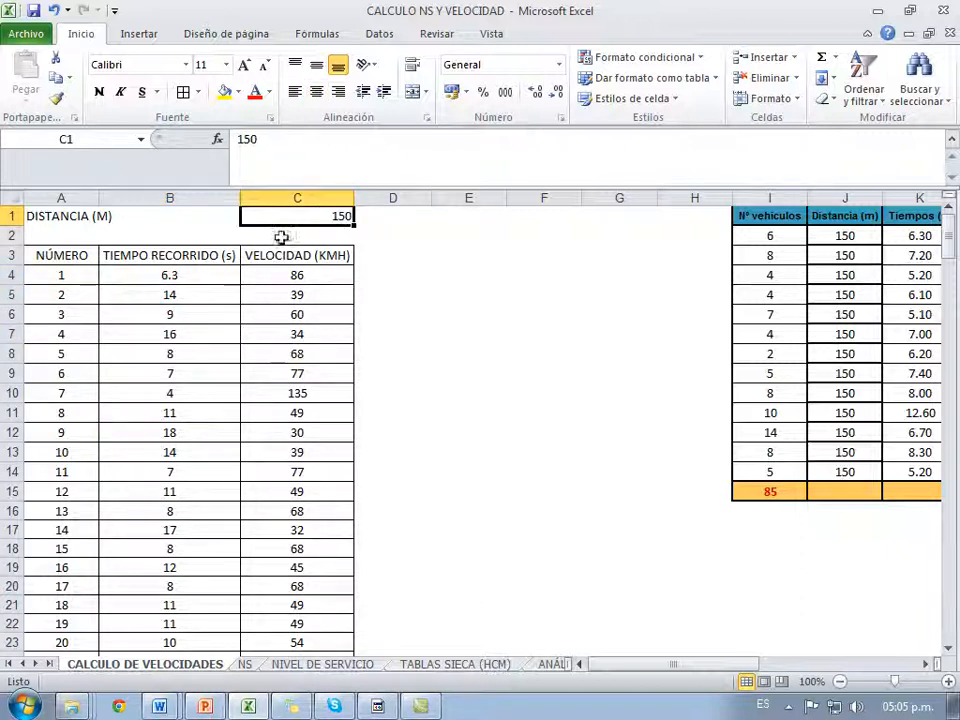
click(175, 278)
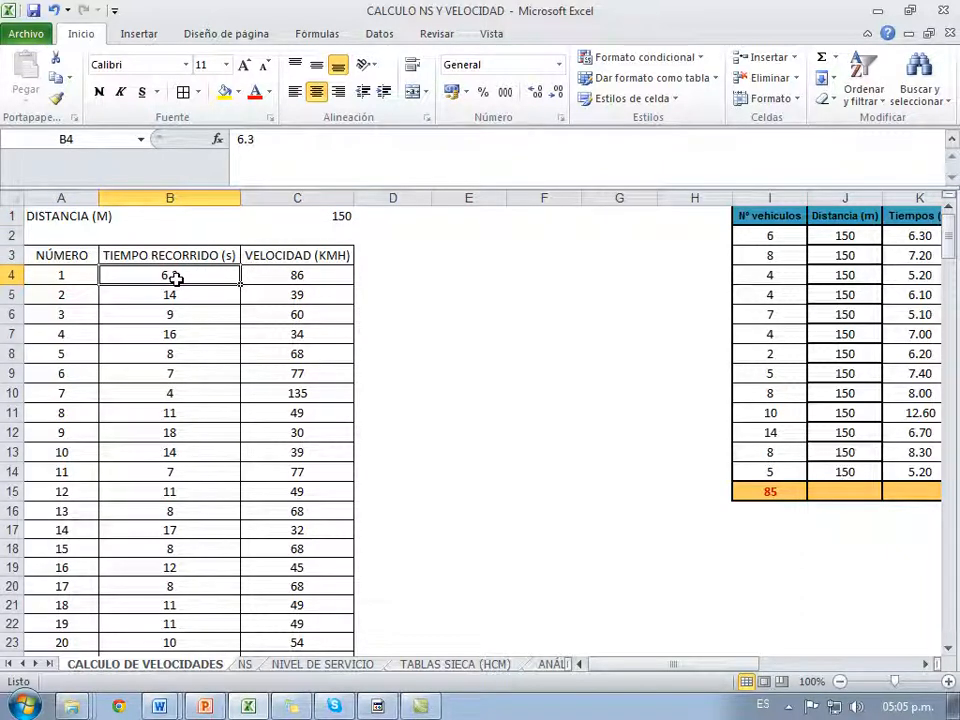
click(298, 274)
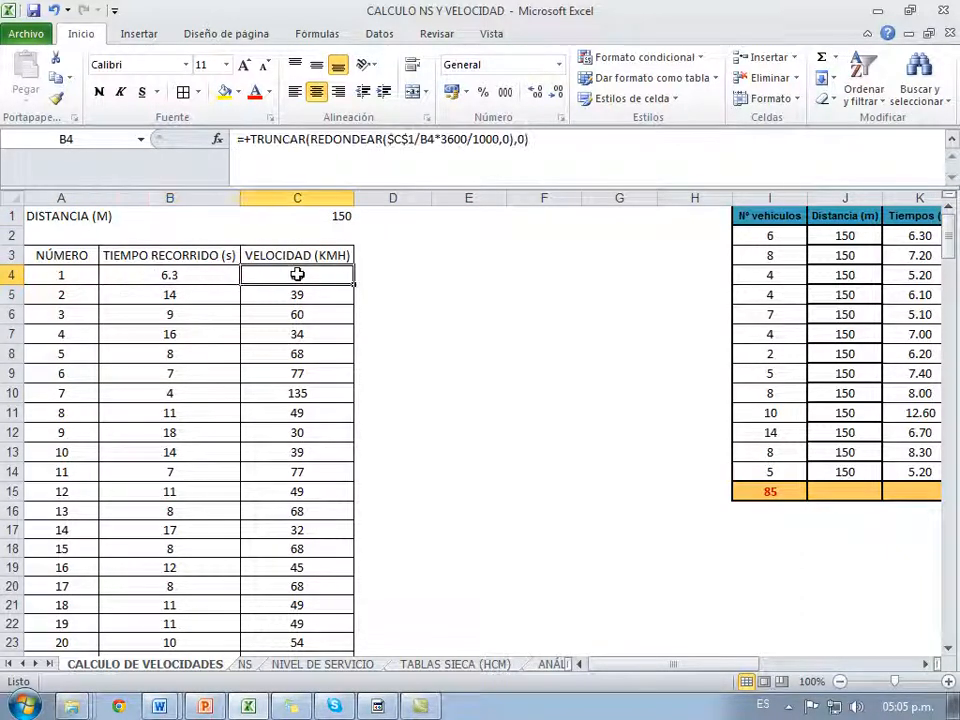
click(178, 351)
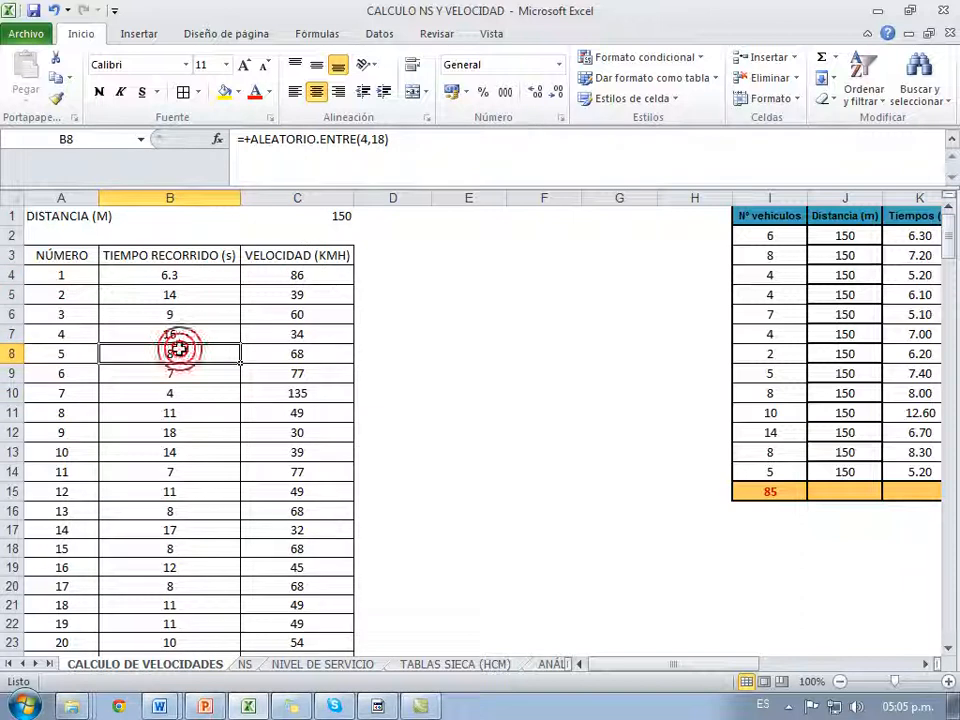
Step: Review the full list of travel times and speeds, and how the formula in C4 uses the first travel time
click(153, 278)
scroll(160, 377, down, 20)
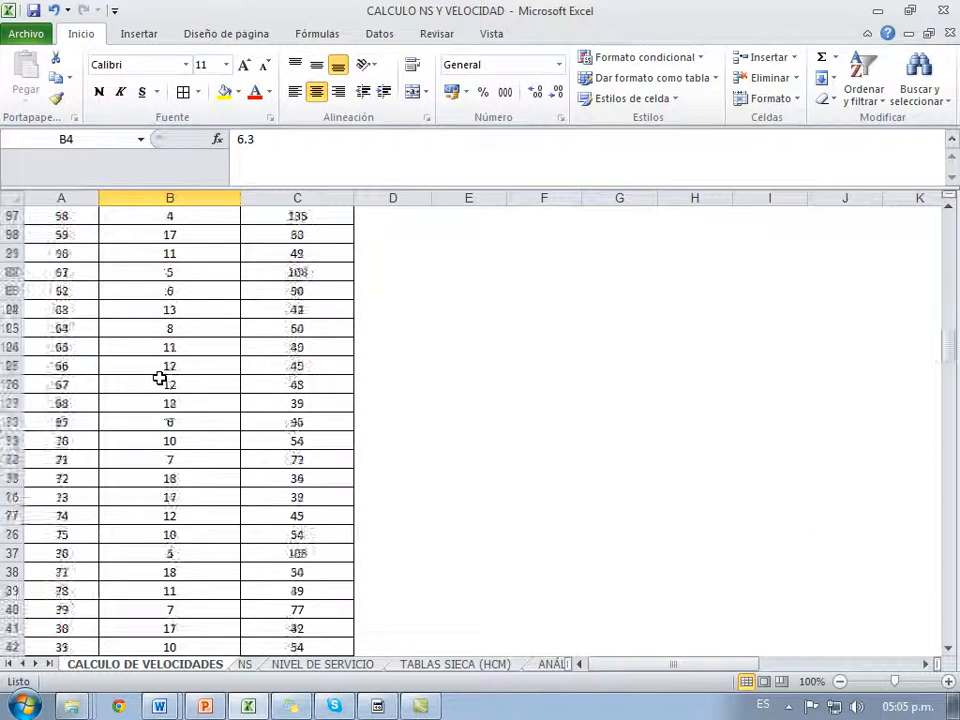
scroll(160, 377, down, 20)
scroll(160, 377, up, 9)
scroll(160, 377, up, 17)
scroll(160, 377, up, 20)
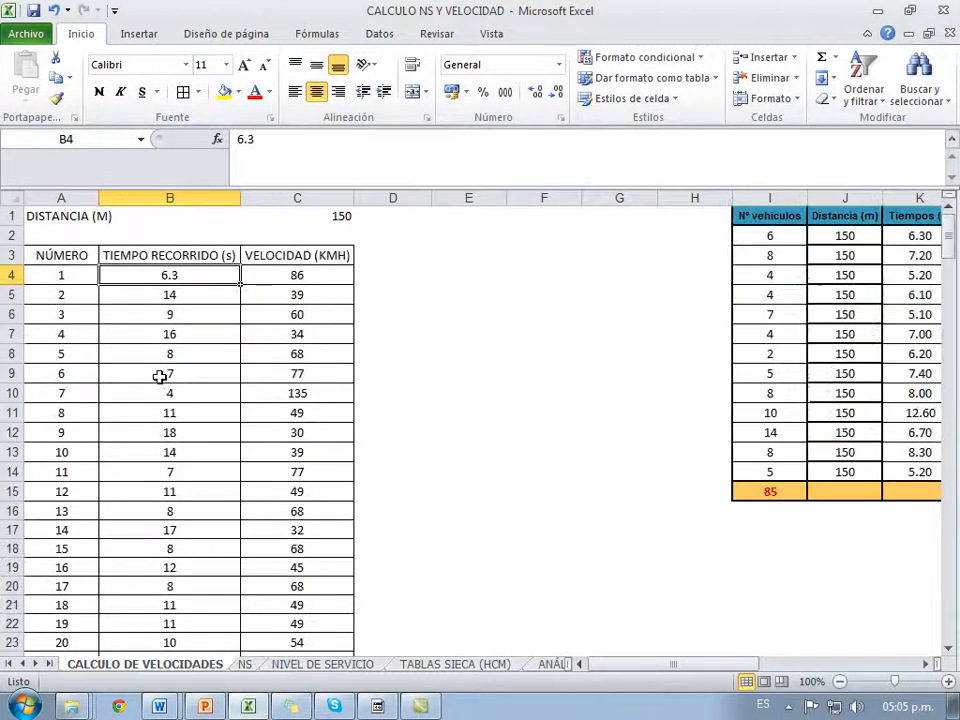
click(300, 276)
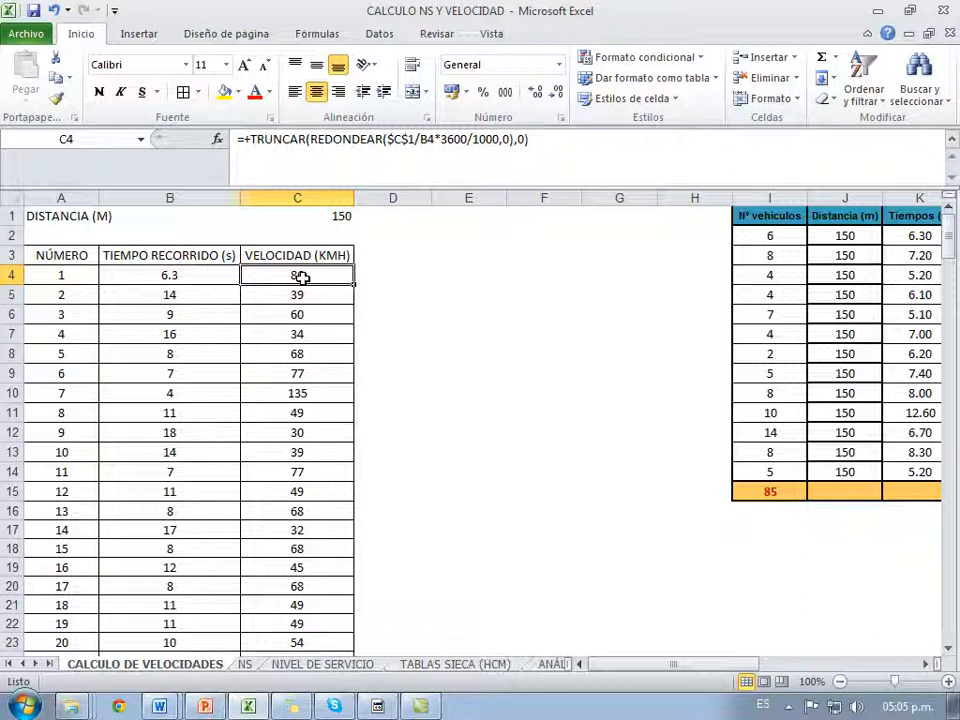
click(404, 281)
click(289, 274)
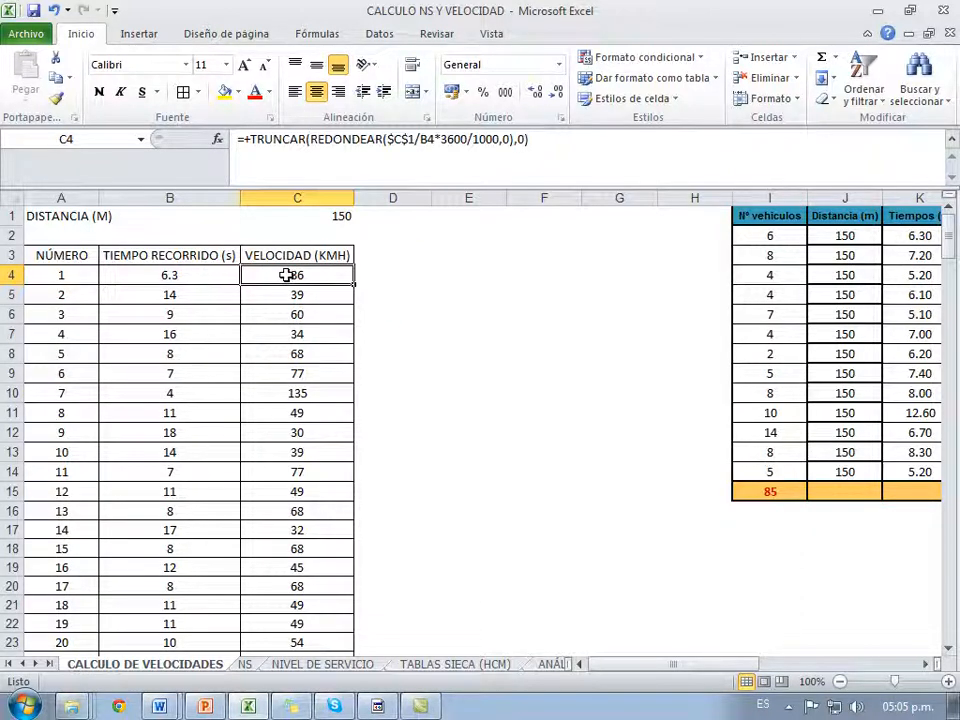
click(155, 273)
click(282, 274)
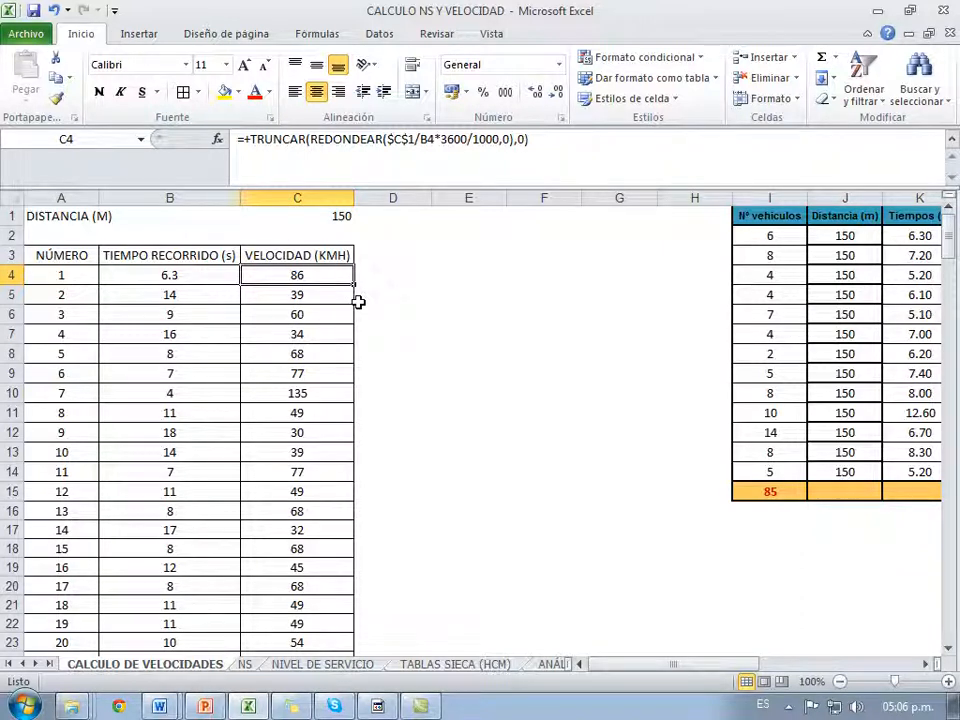
Step: Examine the summary table in I1:M15, comparing the vehicle counts with their speeds in km/h
click(924, 664)
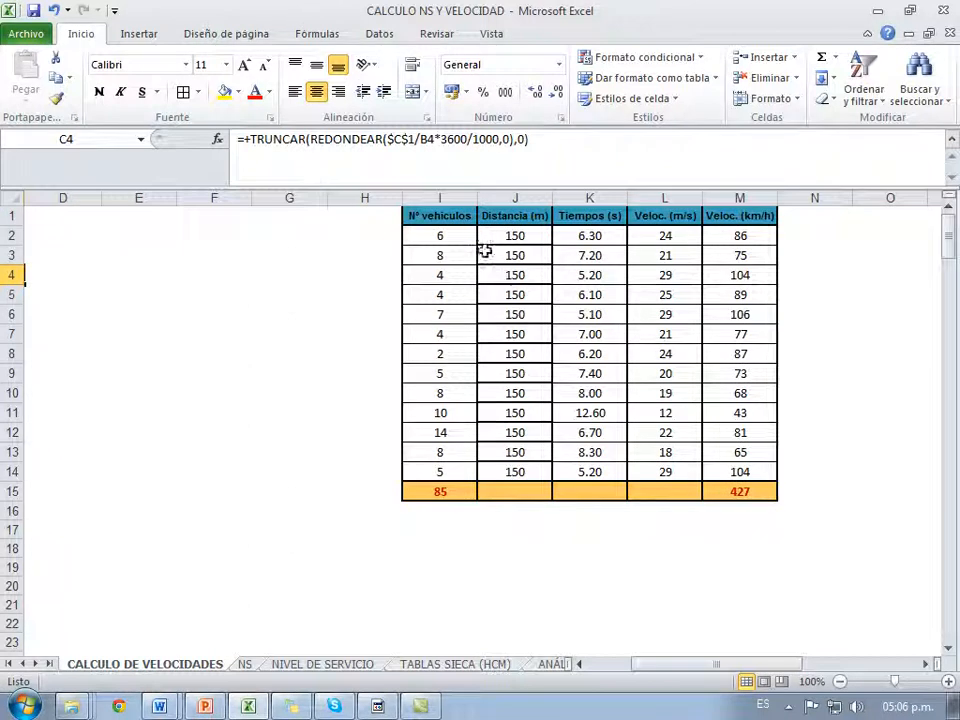
click(454, 240)
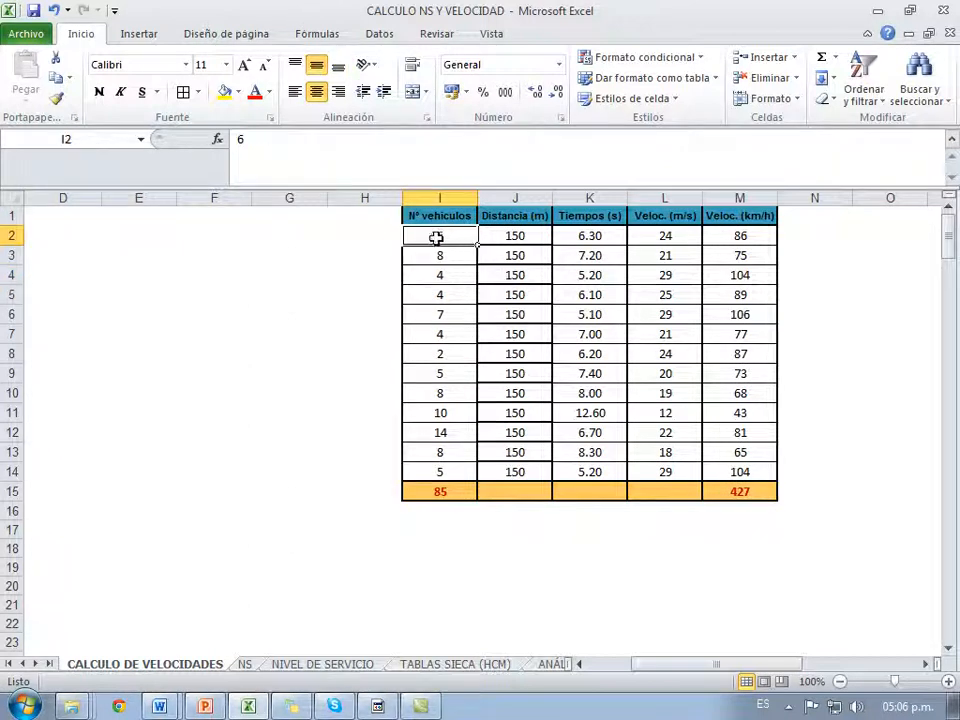
click(738, 237)
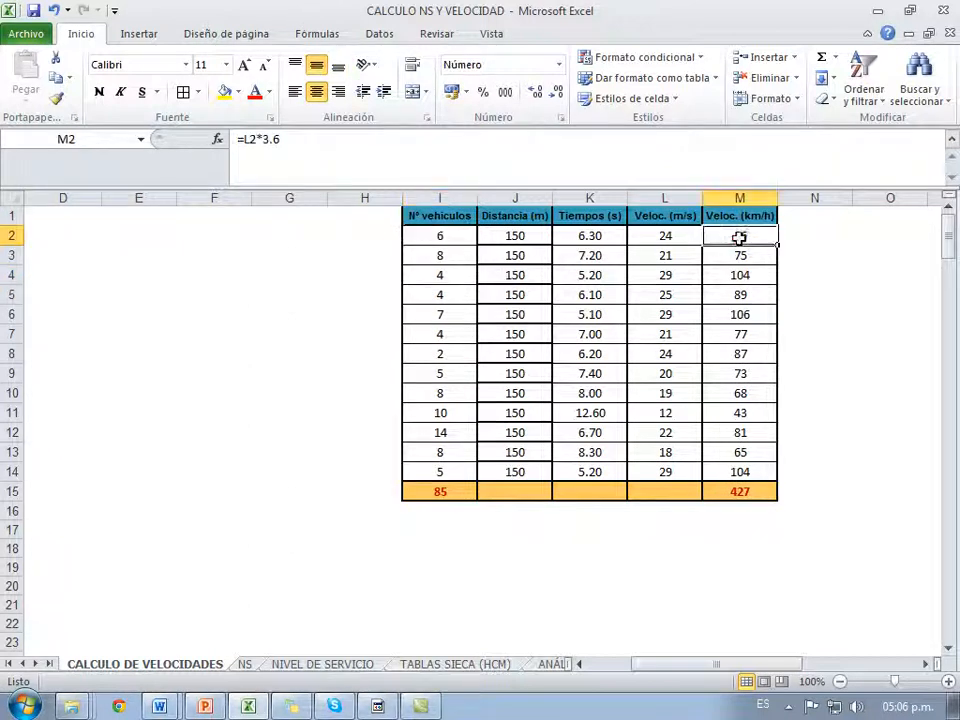
click(444, 258)
click(738, 262)
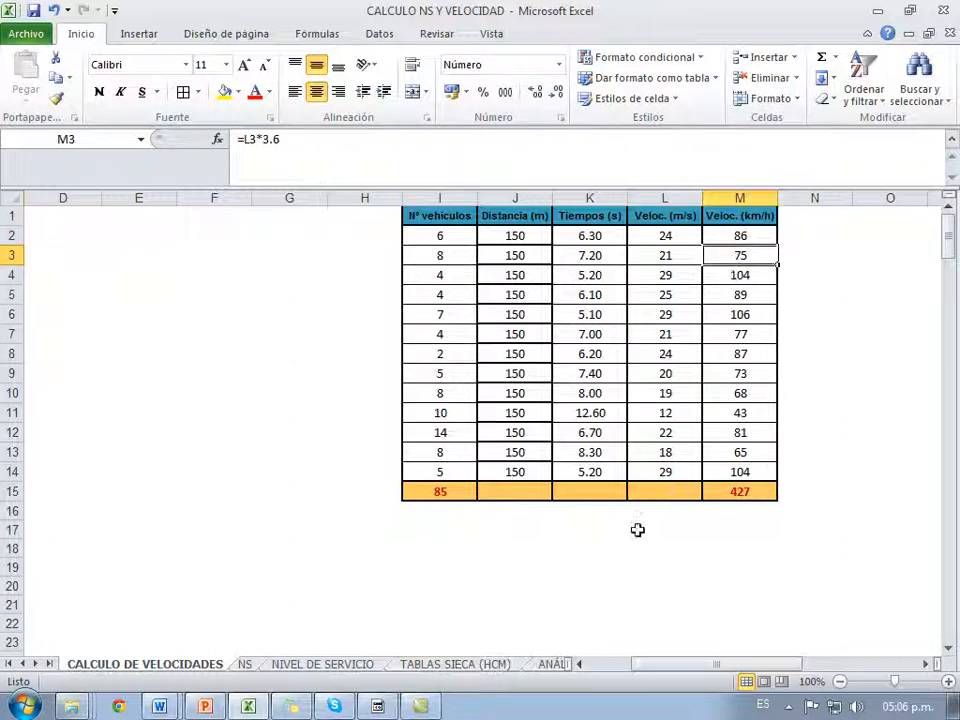
drag(446, 240, 443, 478)
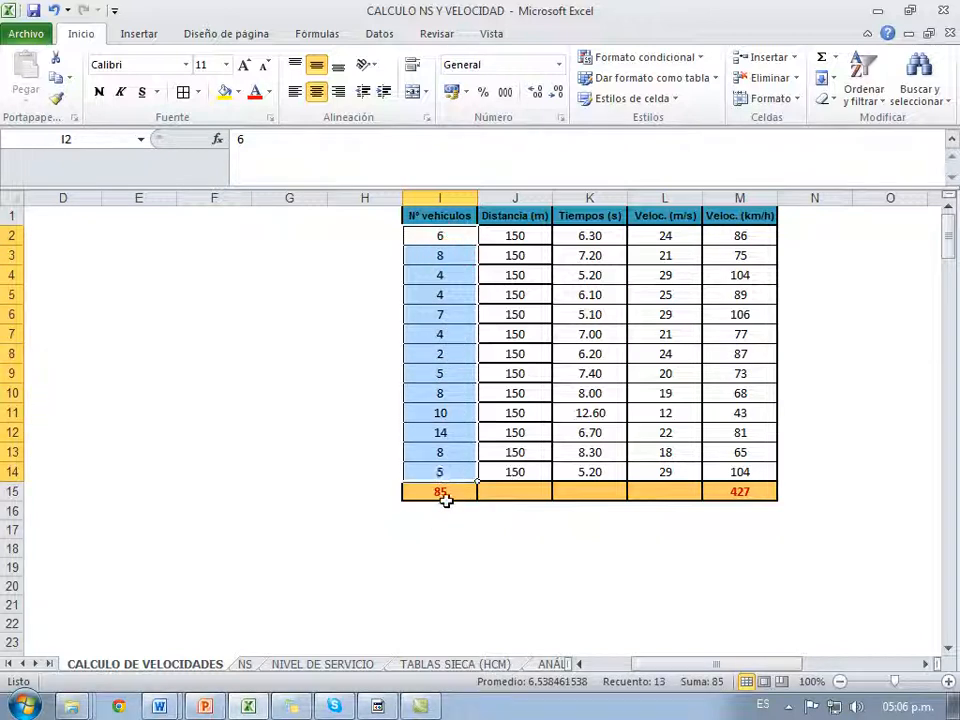
click(430, 532)
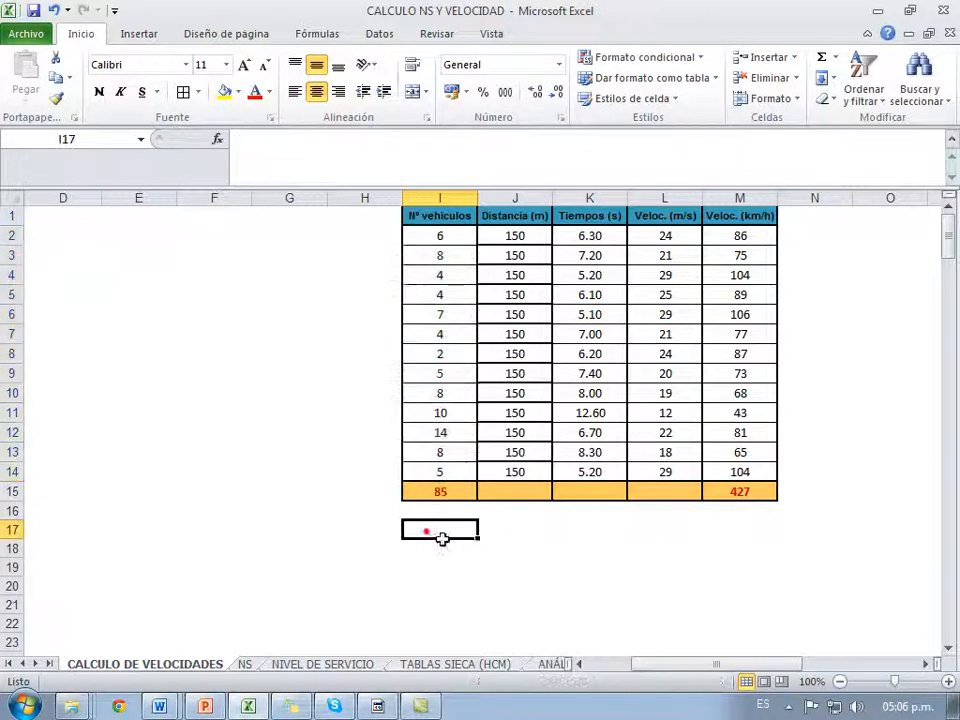
drag(720, 667, 690, 668)
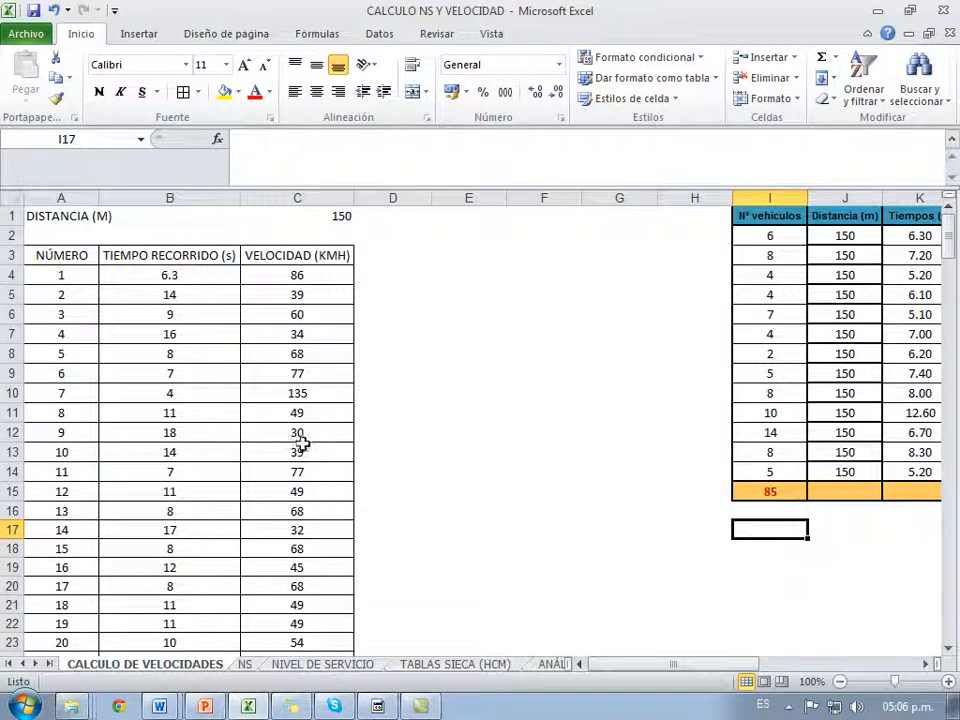
Step: Try to sort the whole of column C by values from smallest to largest, and undo that sort
click(296, 196)
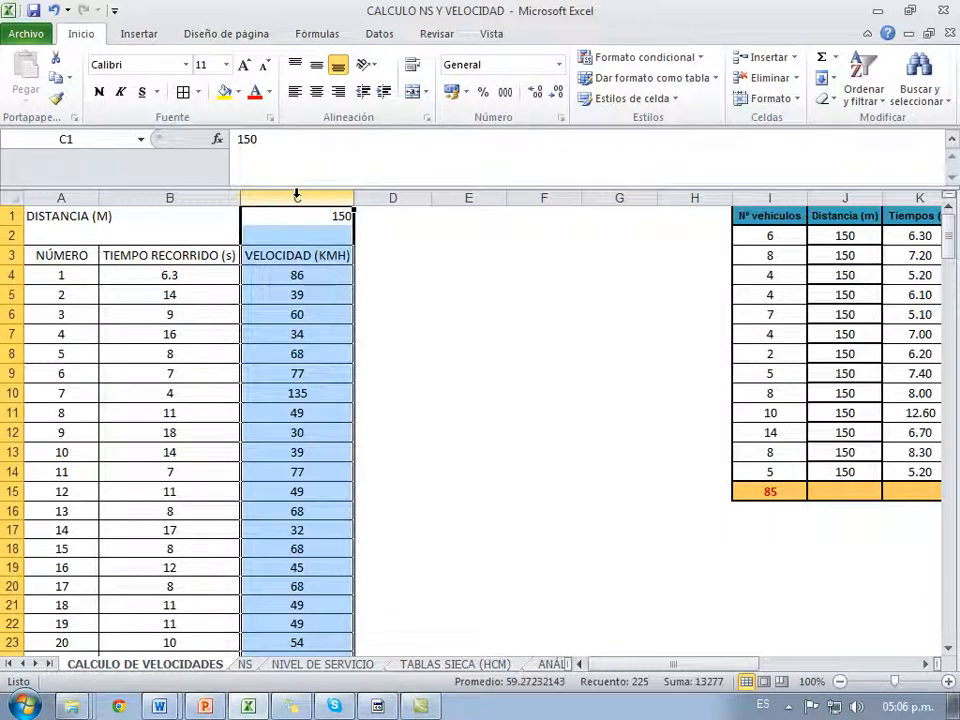
click(382, 36)
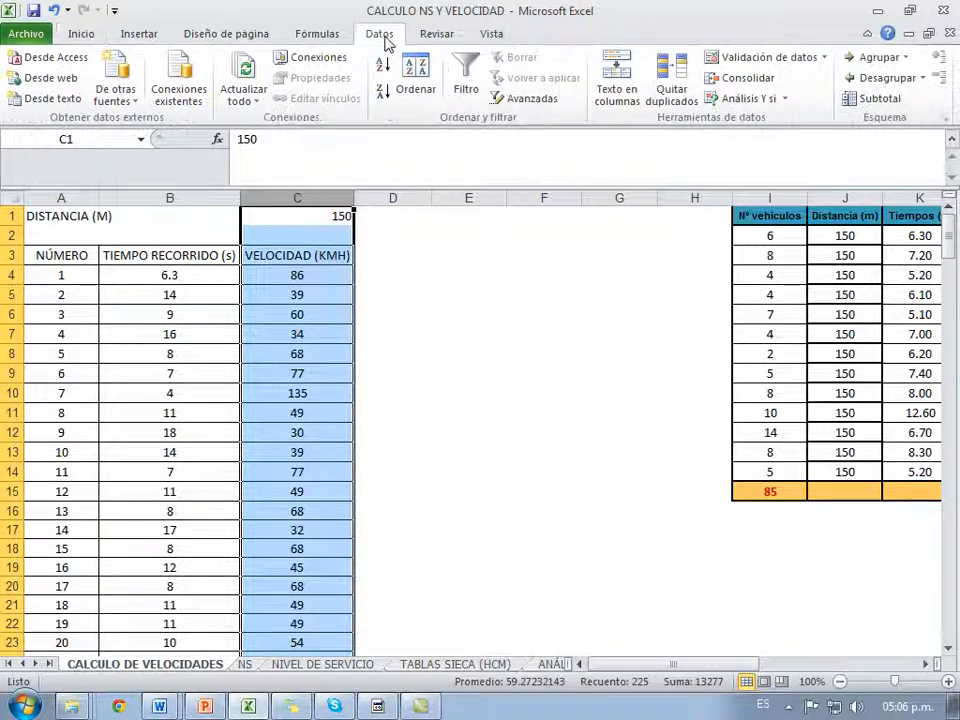
click(418, 92)
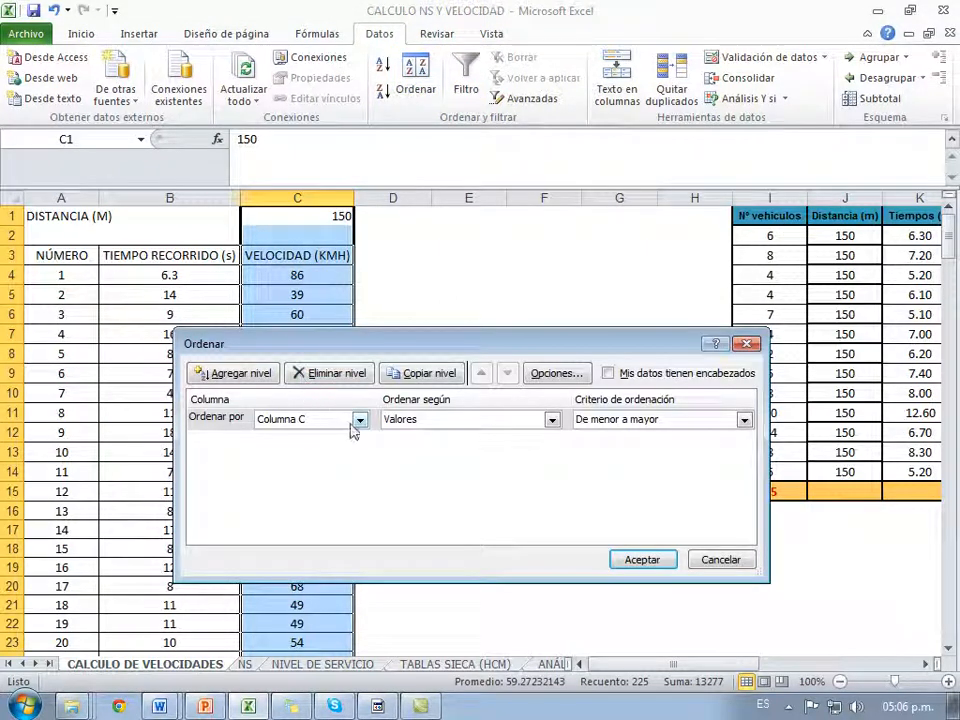
click(634, 556)
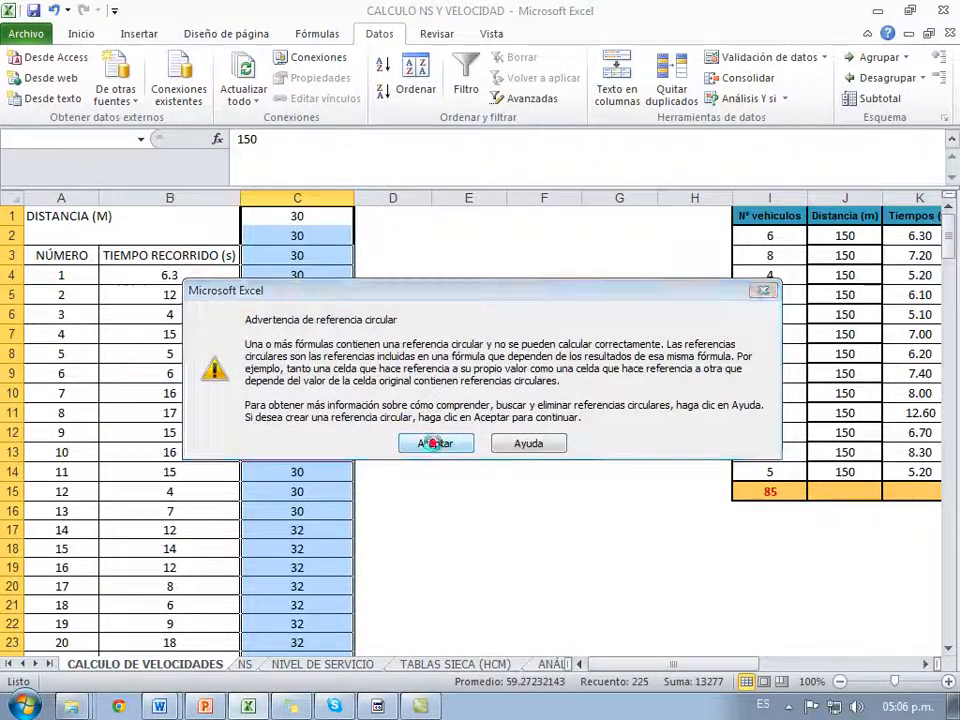
click(435, 443)
click(414, 354)
scroll(336, 403, down, 3)
scroll(336, 403, up, 3)
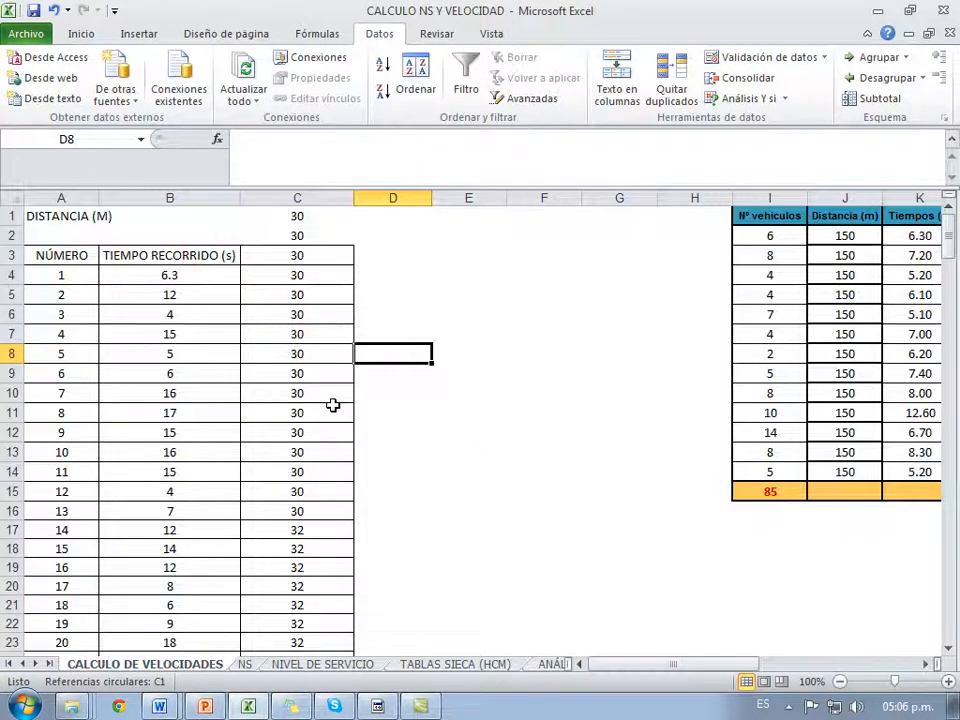
key(ctrl+z)
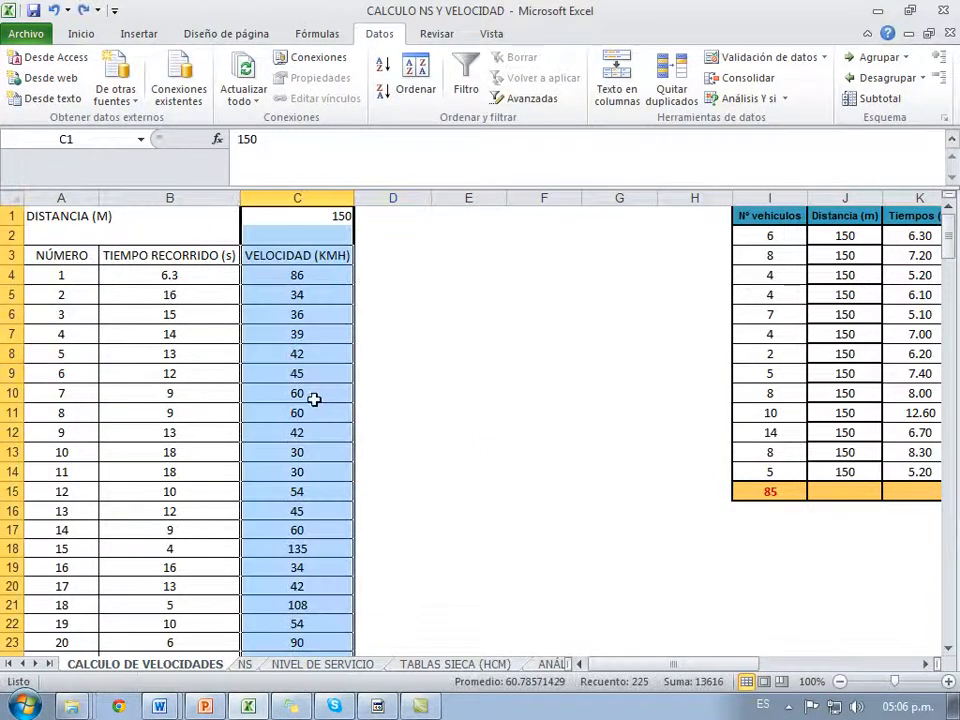
click(313, 394)
Step: Sort only the speeds in C4:C226 by values from smallest to largest, continuing with the current selection
click(287, 275)
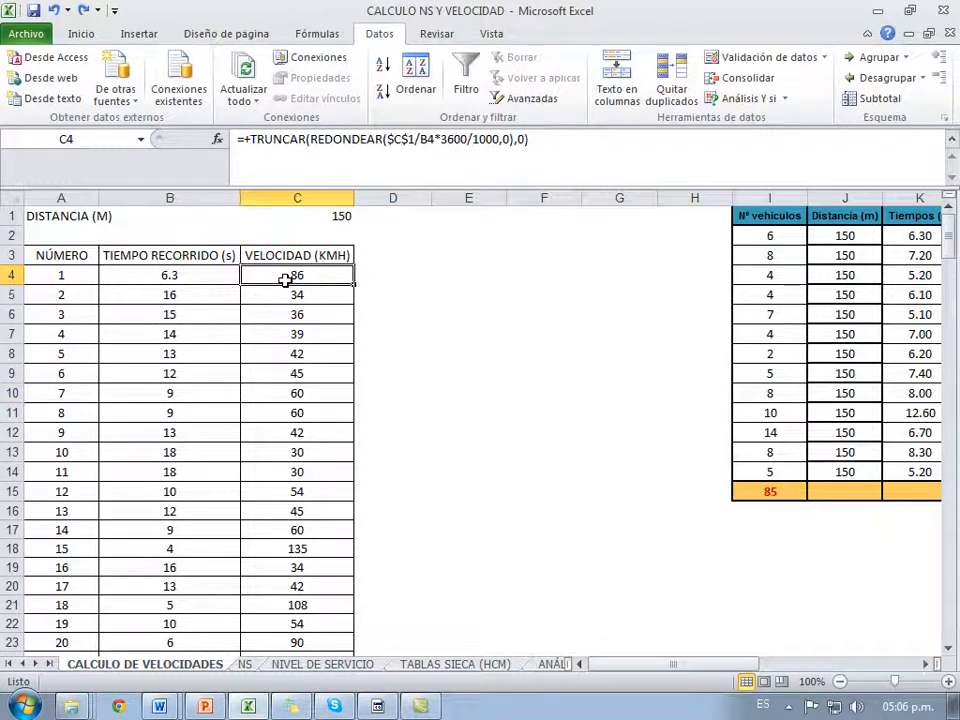
drag(296, 275, 328, 630)
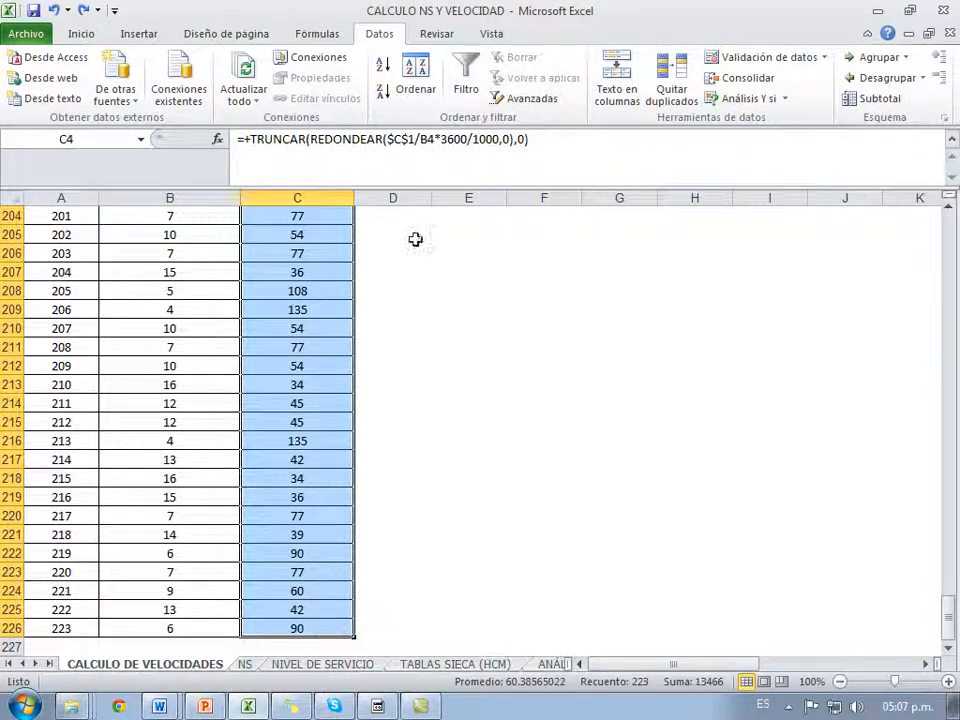
click(406, 99)
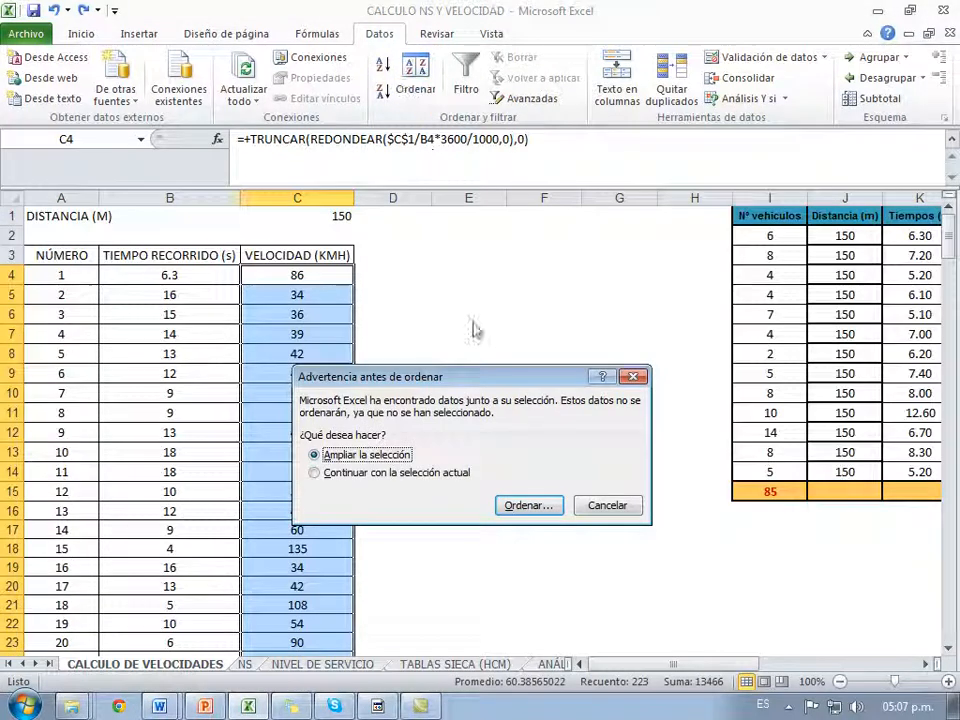
click(422, 472)
click(517, 505)
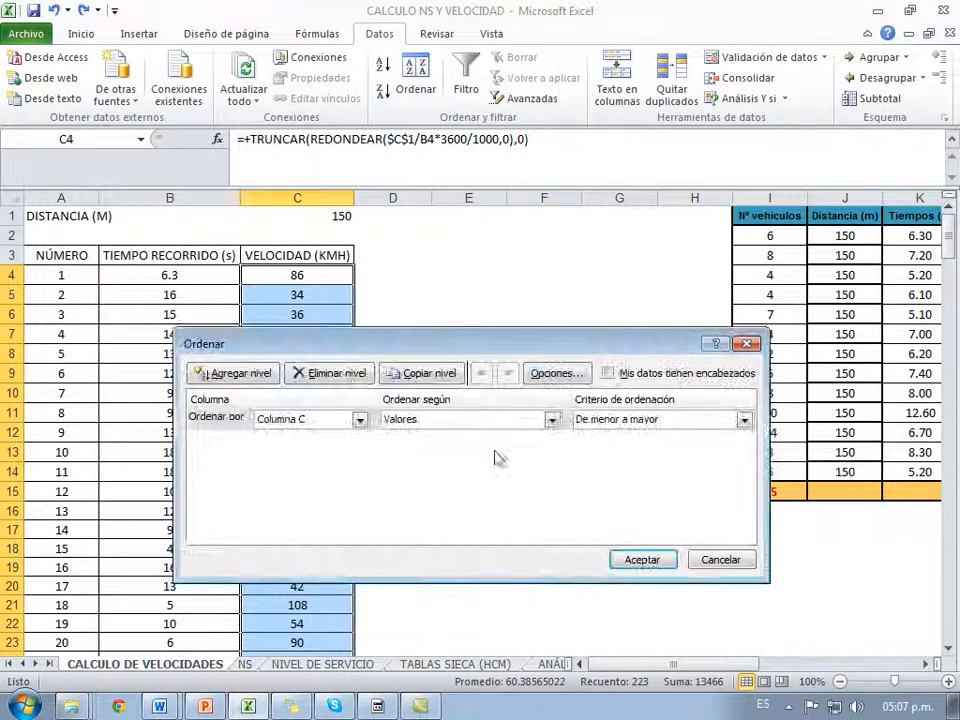
click(637, 561)
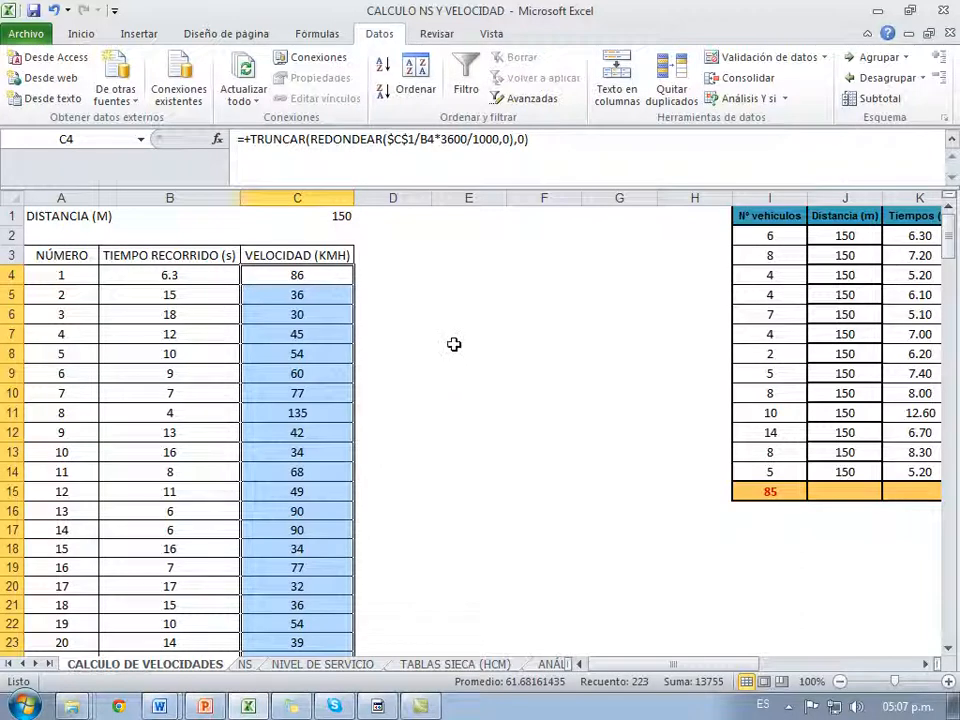
scroll(454, 347, down, 2)
scroll(451, 409, down, 20)
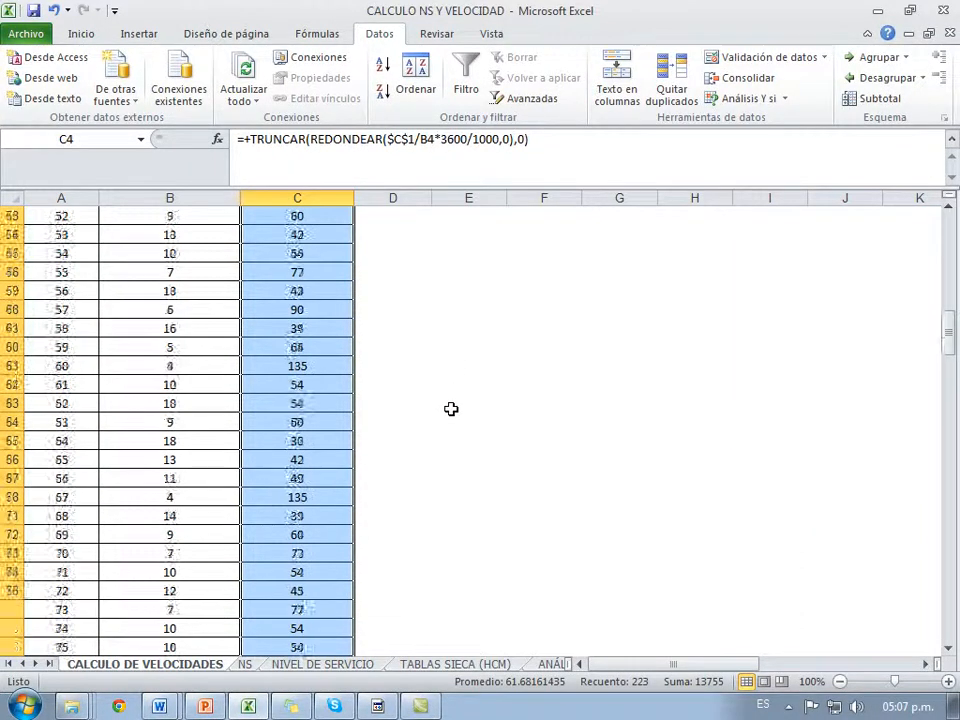
scroll(451, 409, down, 12)
scroll(451, 409, up, 20)
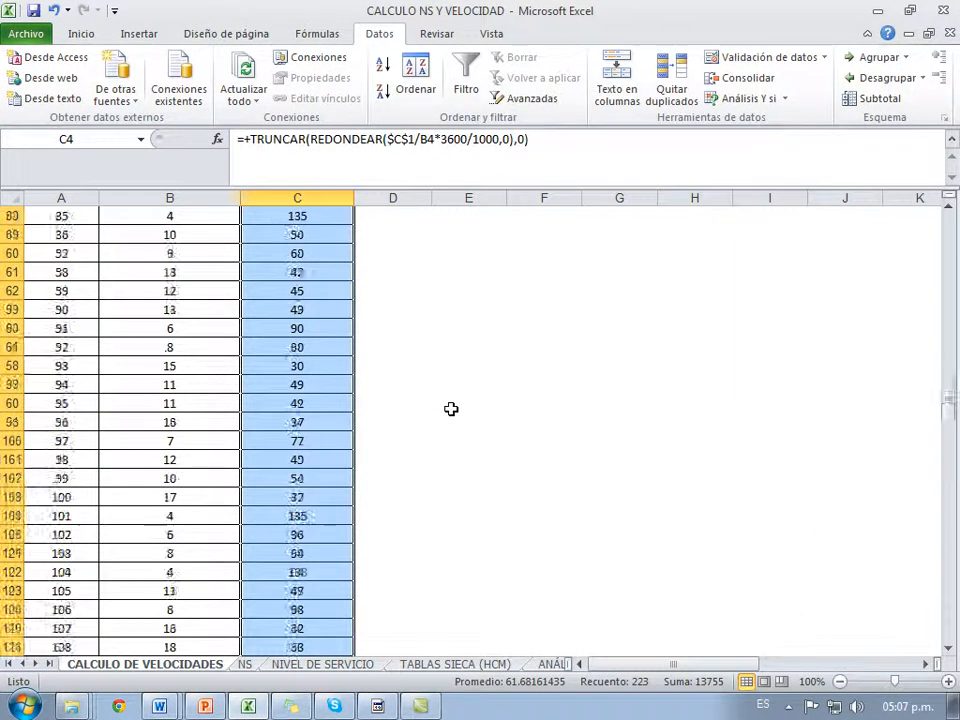
scroll(451, 409, up, 6)
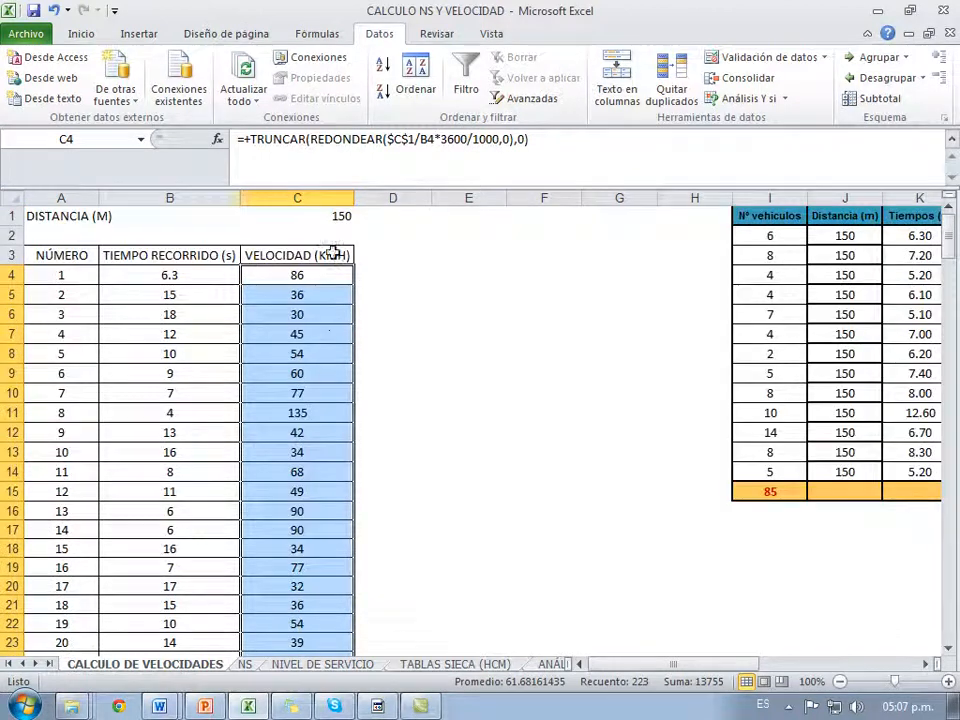
click(415, 80)
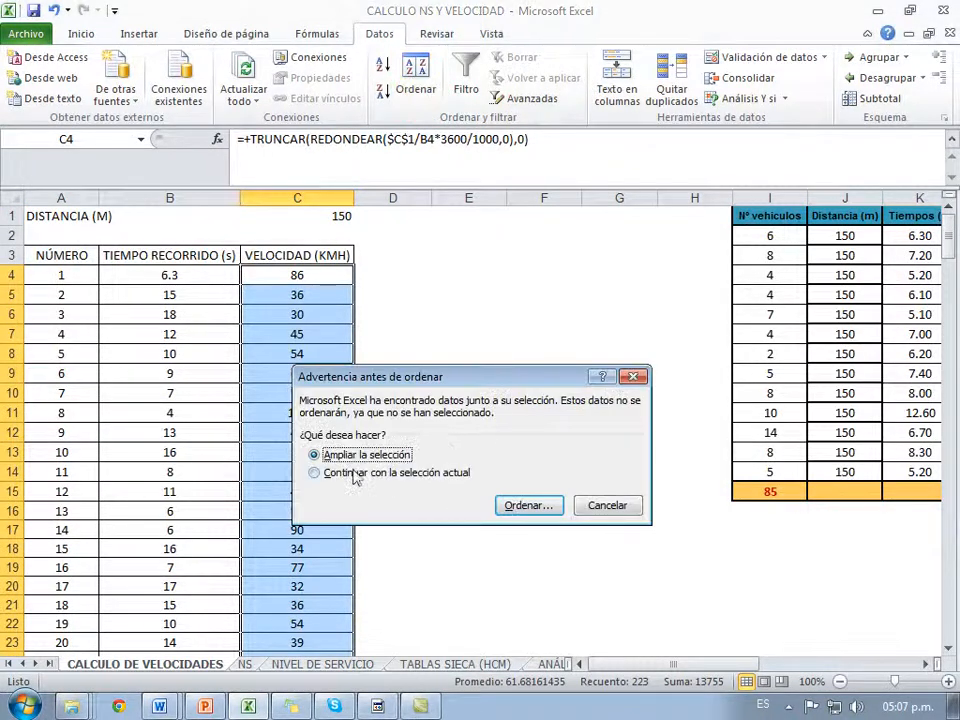
click(520, 508)
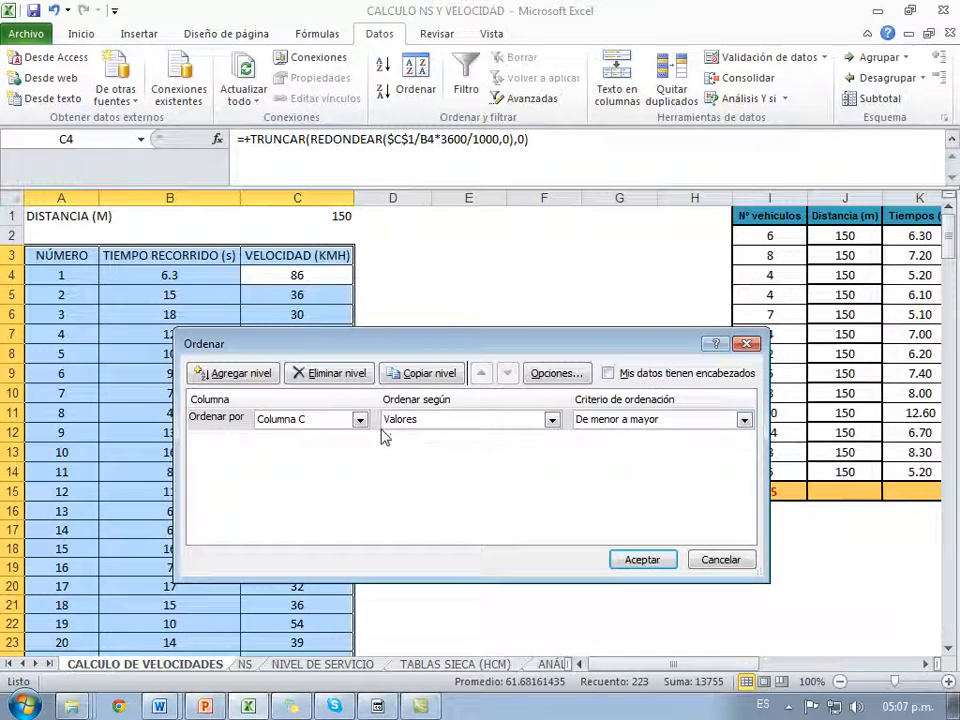
click(692, 563)
click(514, 490)
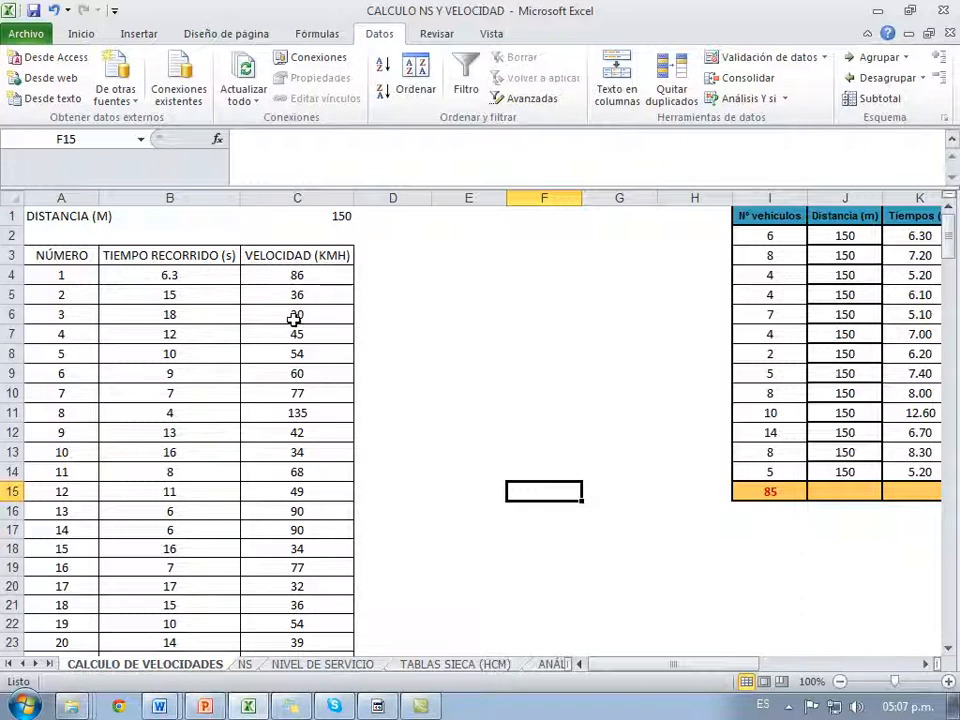
Step: Copy the speeds in C4:C225
drag(291, 273, 289, 456)
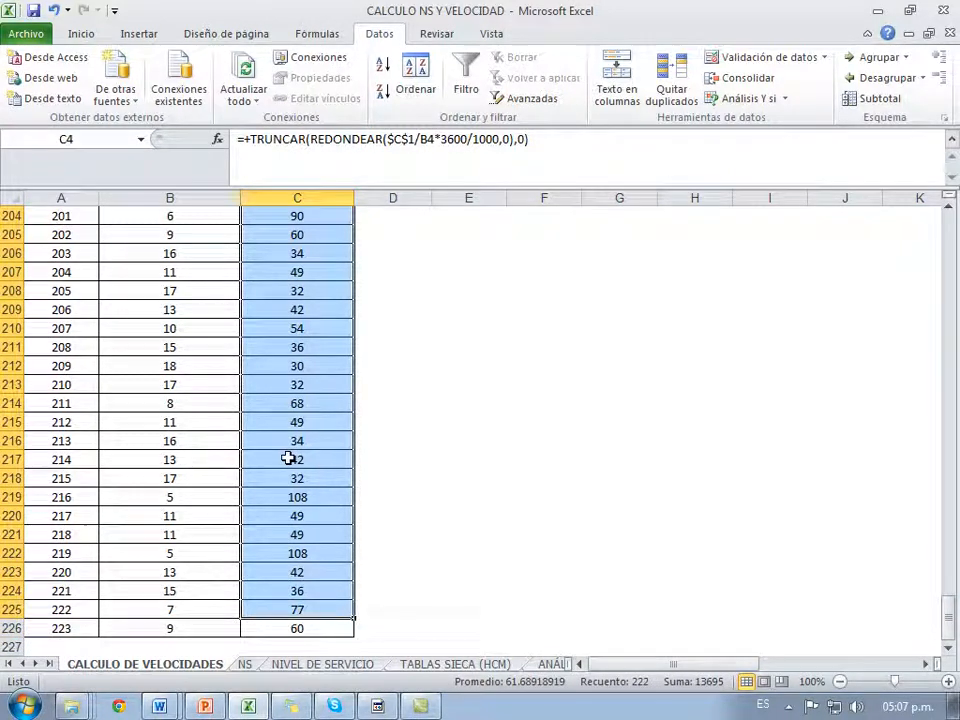
right_click(300, 536)
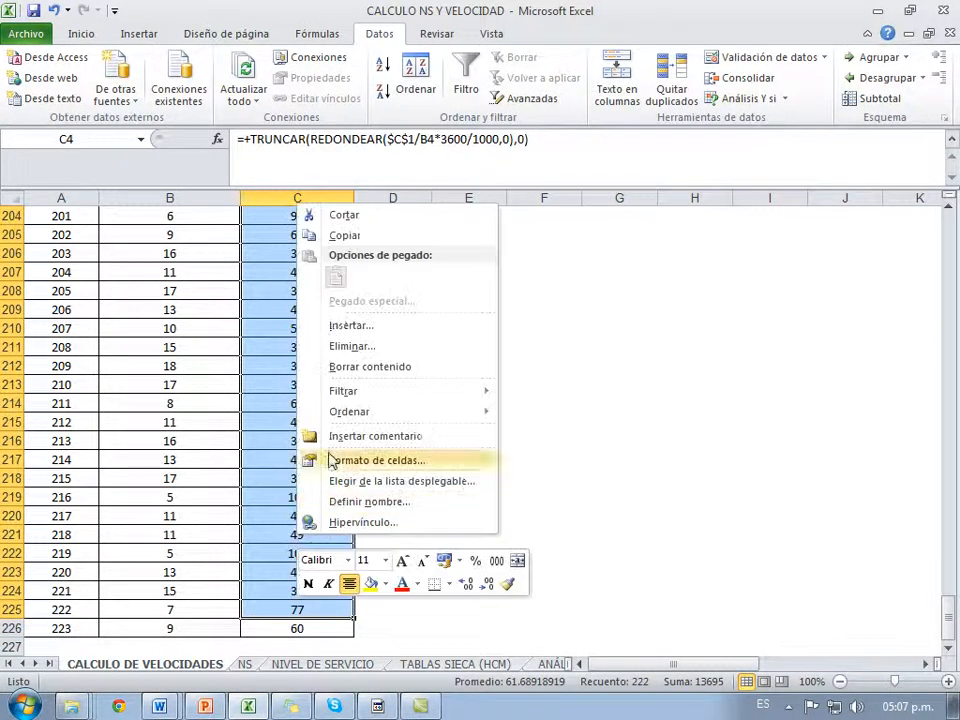
click(334, 236)
Step: Switch to InfoStat and paste the copied speeds into the first column of a new table
click(377, 706)
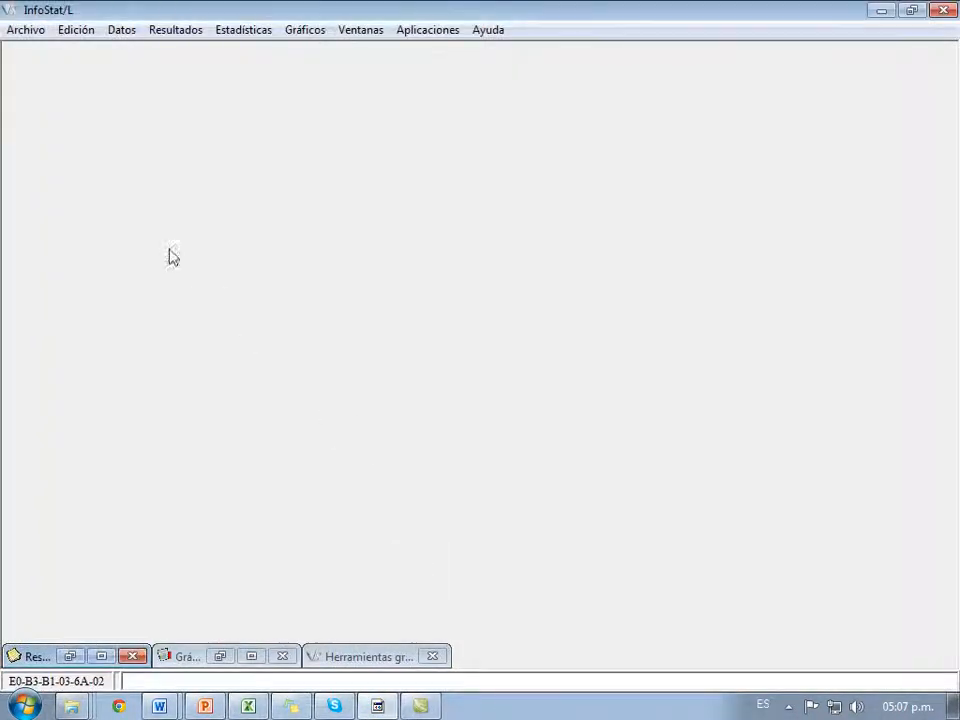
click(30, 36)
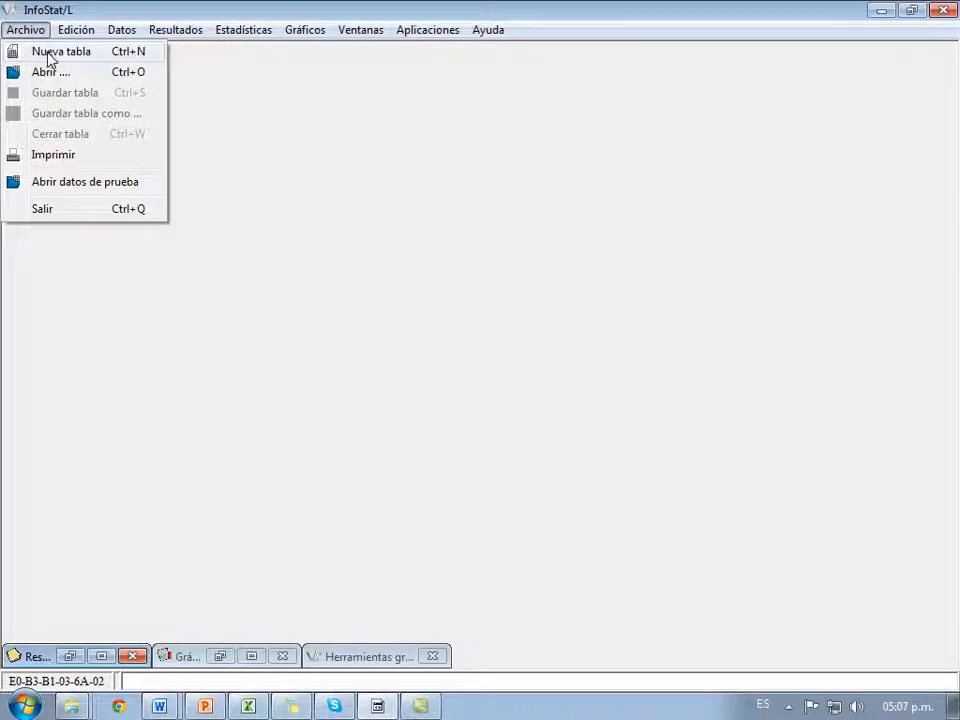
click(47, 57)
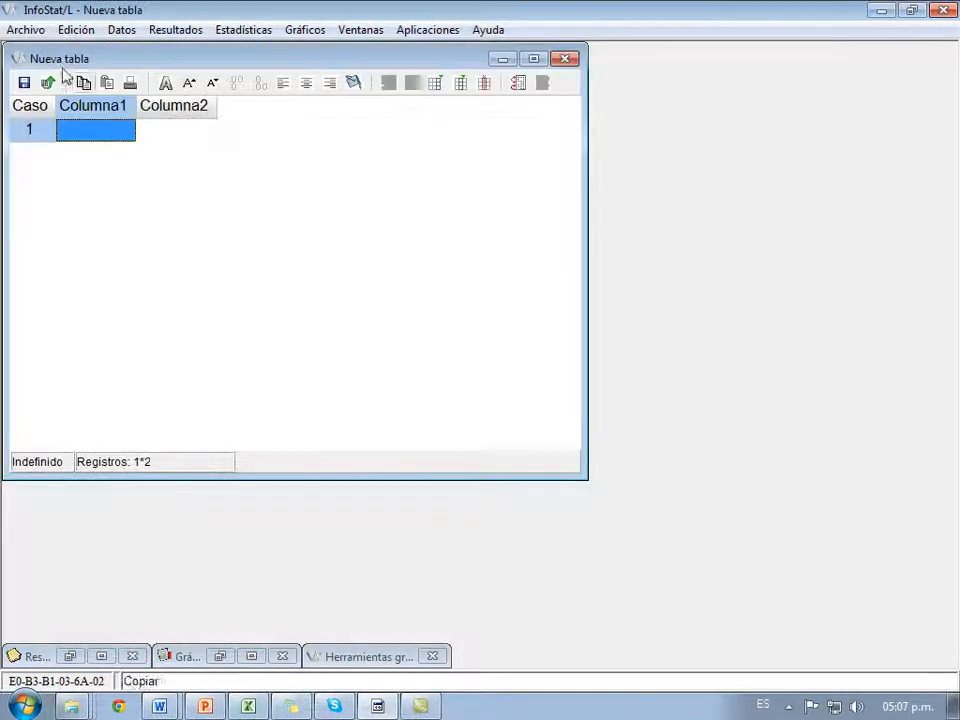
right_click(88, 135)
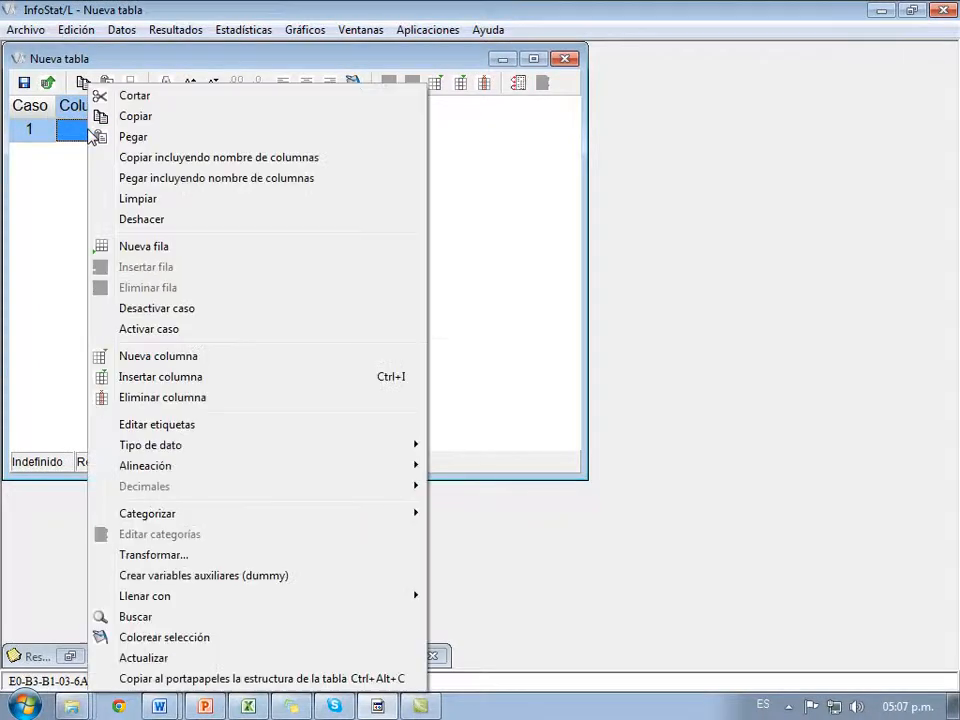
click(136, 136)
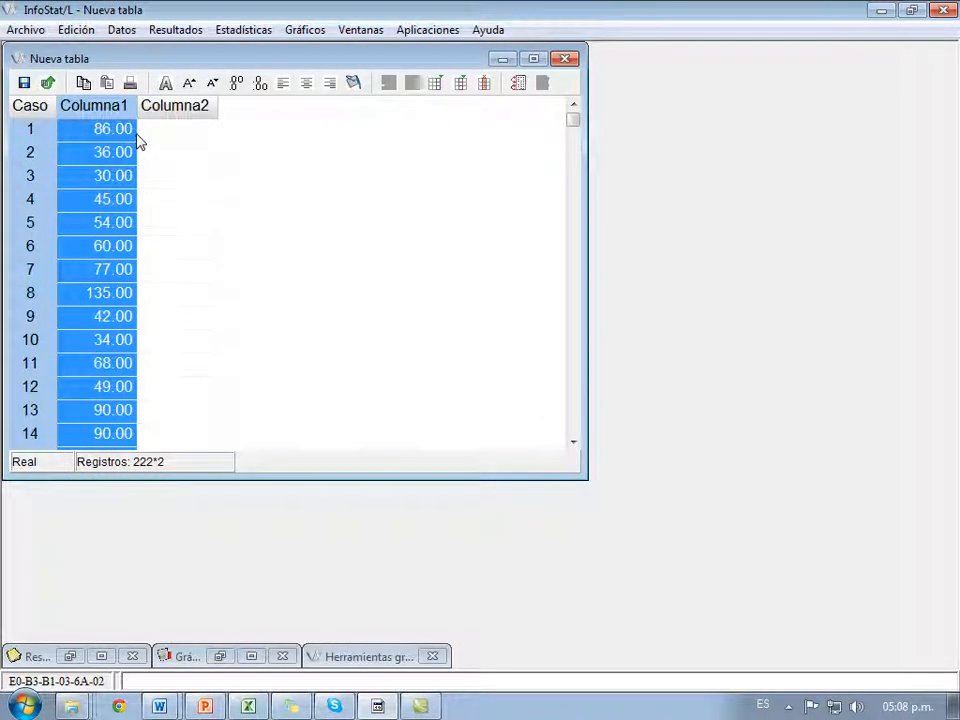
click(160, 132)
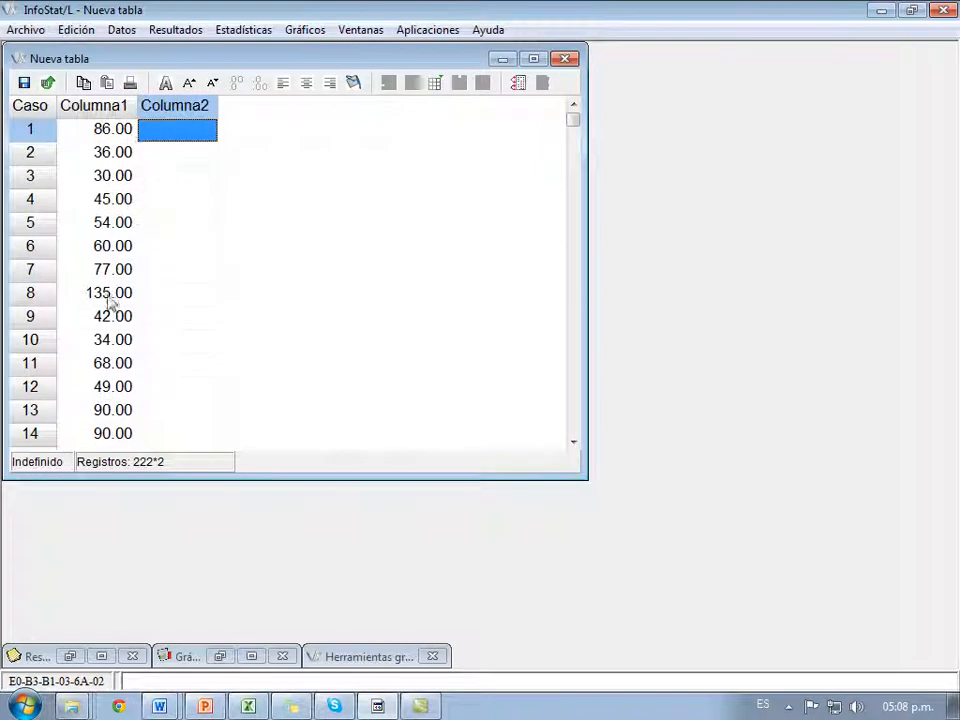
key(Down)
key(Down)
key(Down)
key(Down)
key(Up)
key(Up)
key(Up)
key(Up)
Step: Rename the first column of the new table as VELOCIDAD and maximize the table window
click(87, 108)
double_click(88, 110)
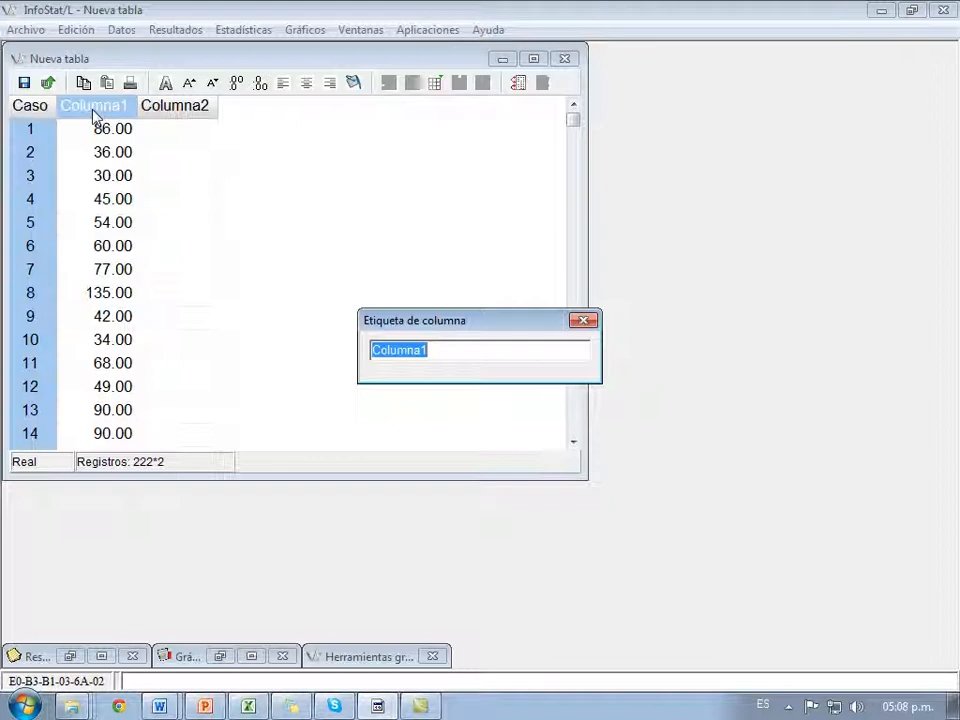
text(V)
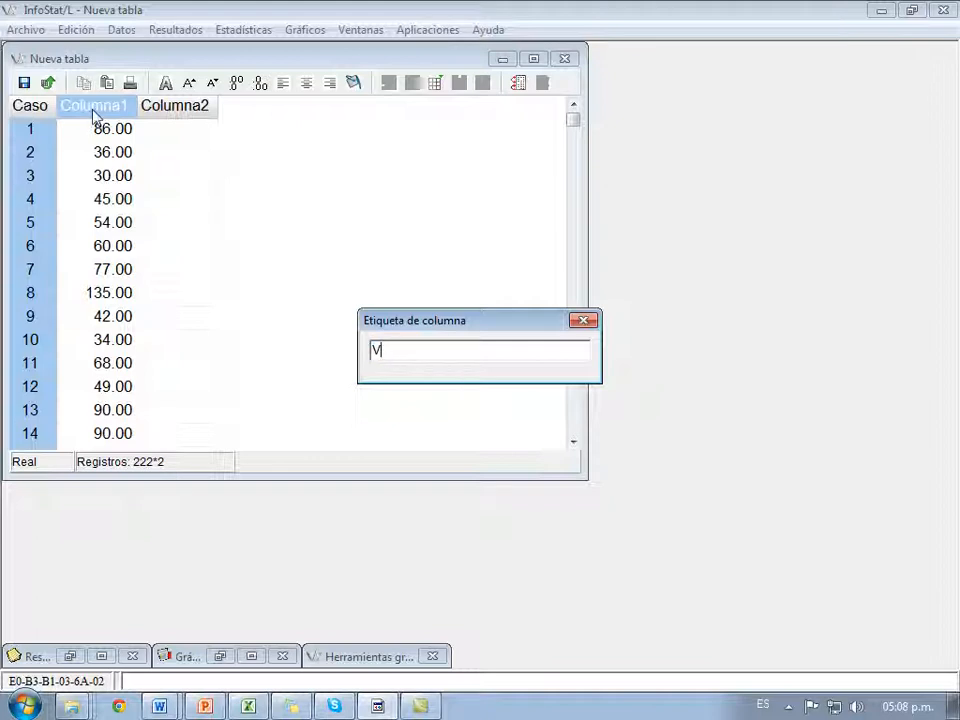
text(RLOCIDAD)
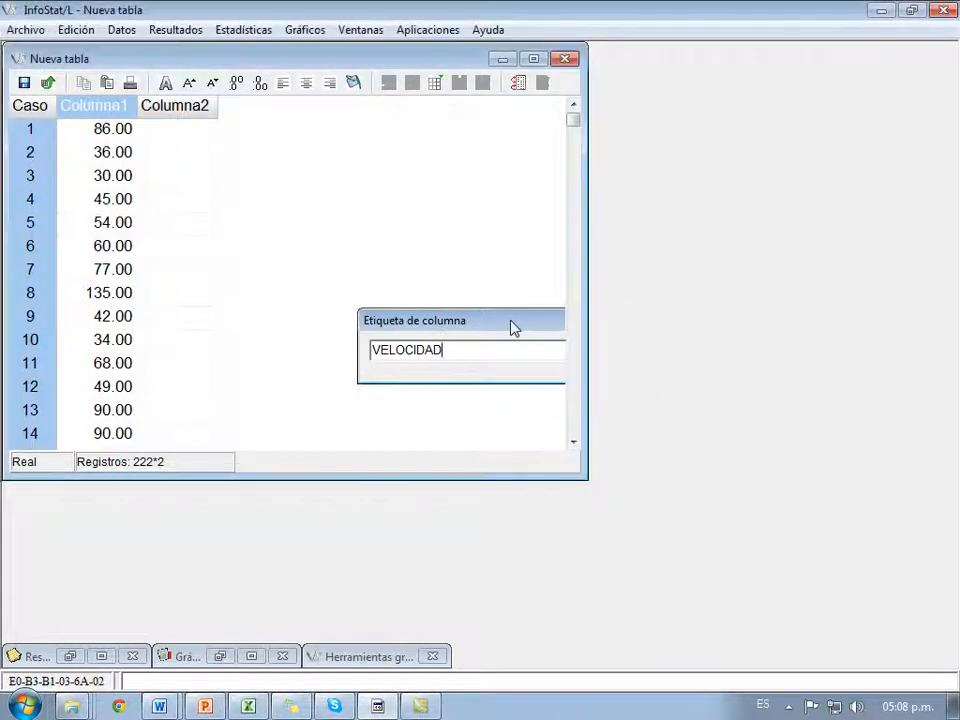
key(Return)
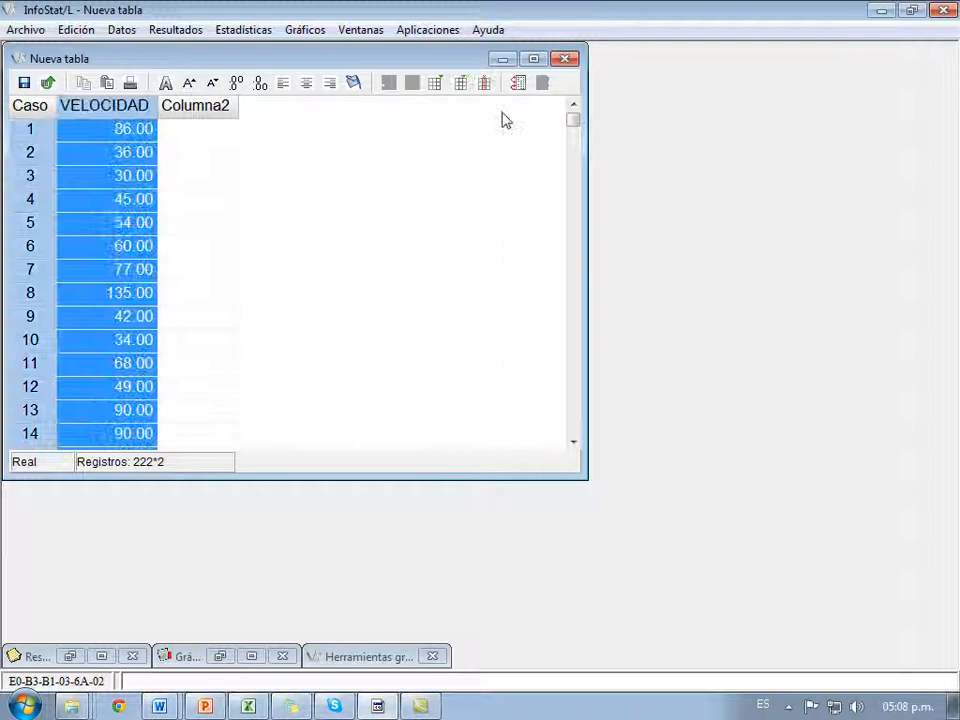
click(534, 58)
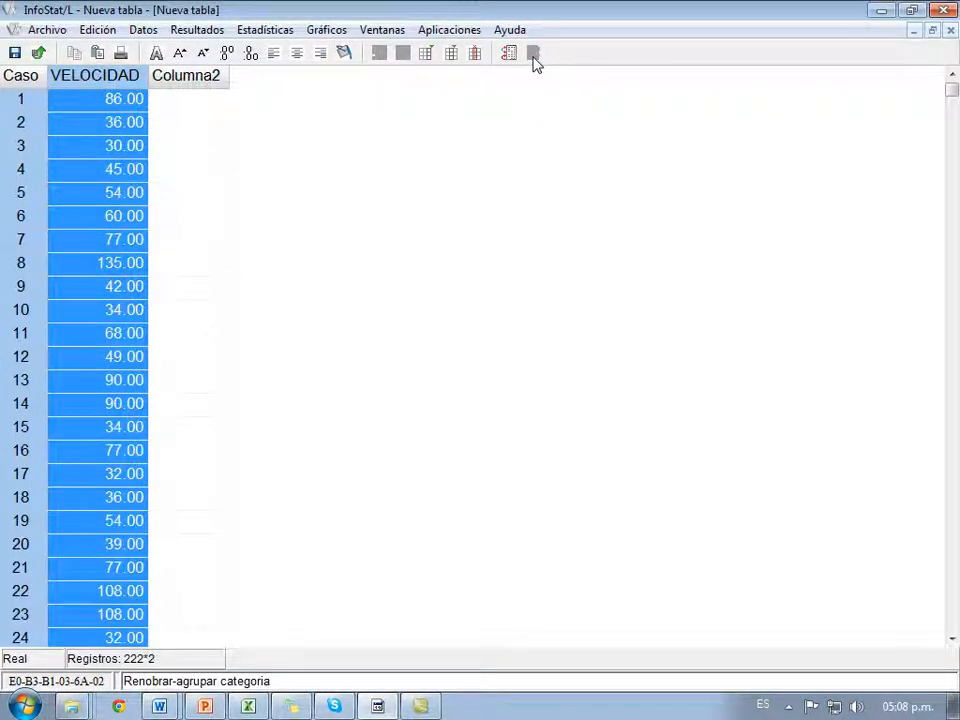
Step: Start the summary measures (Medidas resumen) analysis with VELOCIDAD as the variable
click(265, 31)
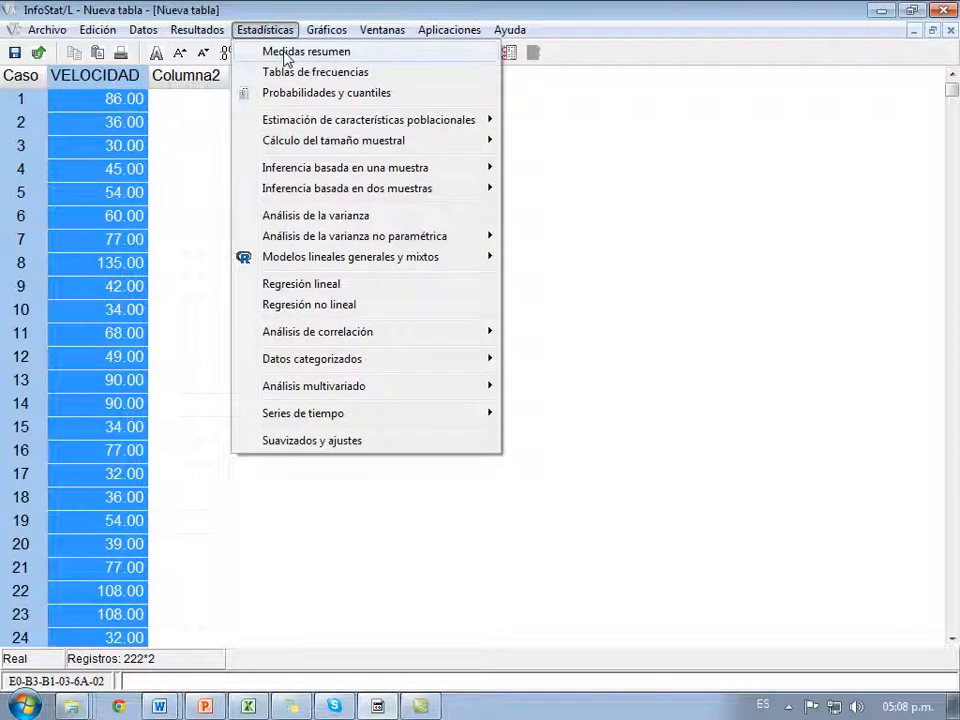
click(287, 55)
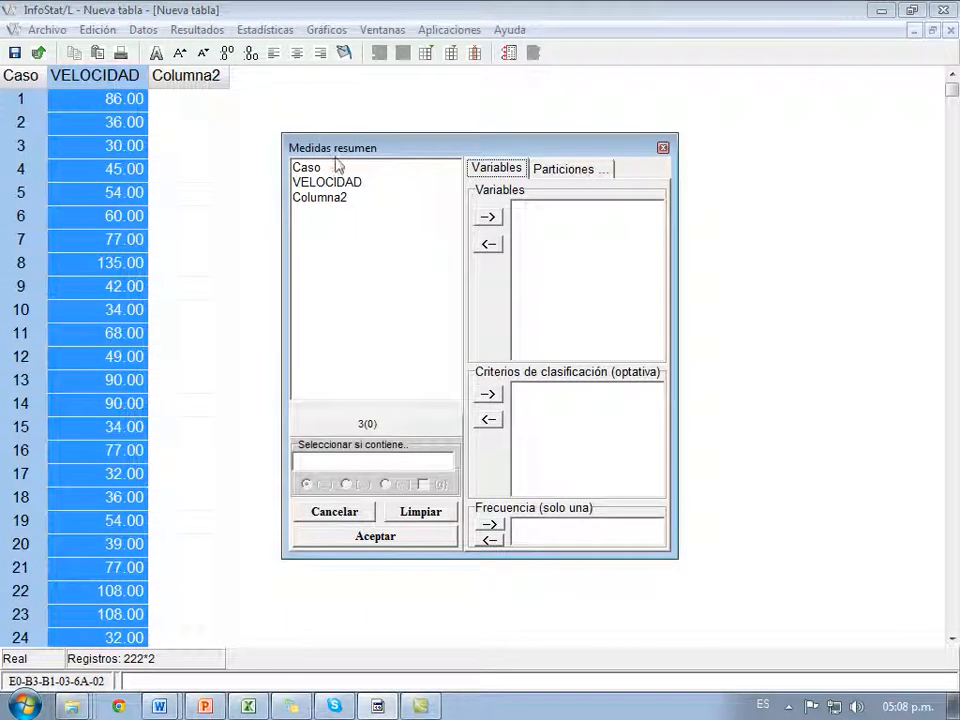
click(352, 182)
click(487, 217)
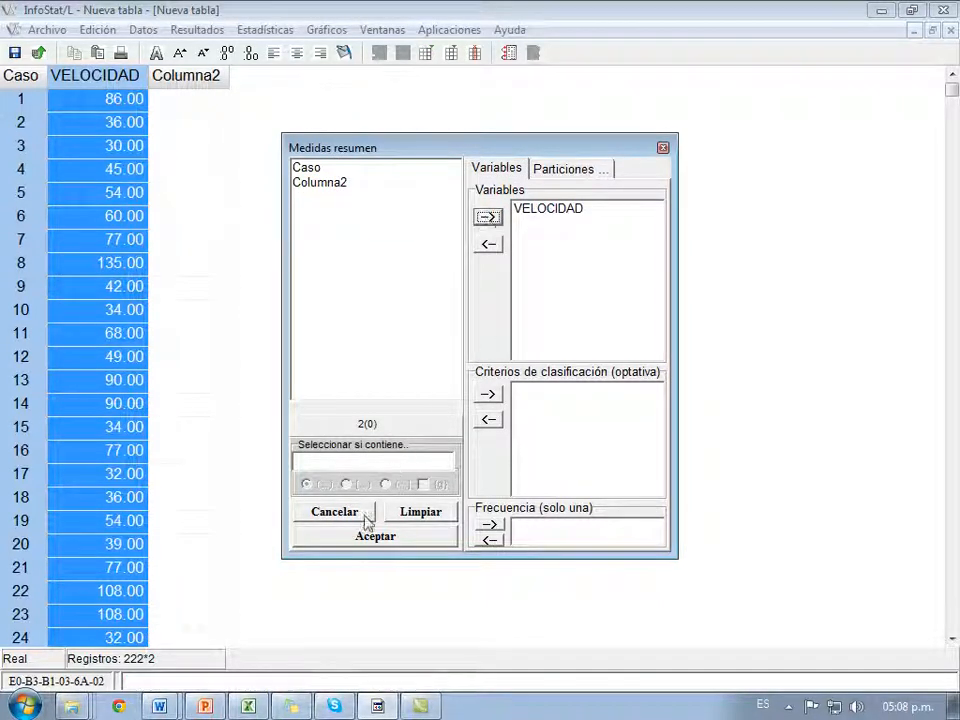
click(385, 537)
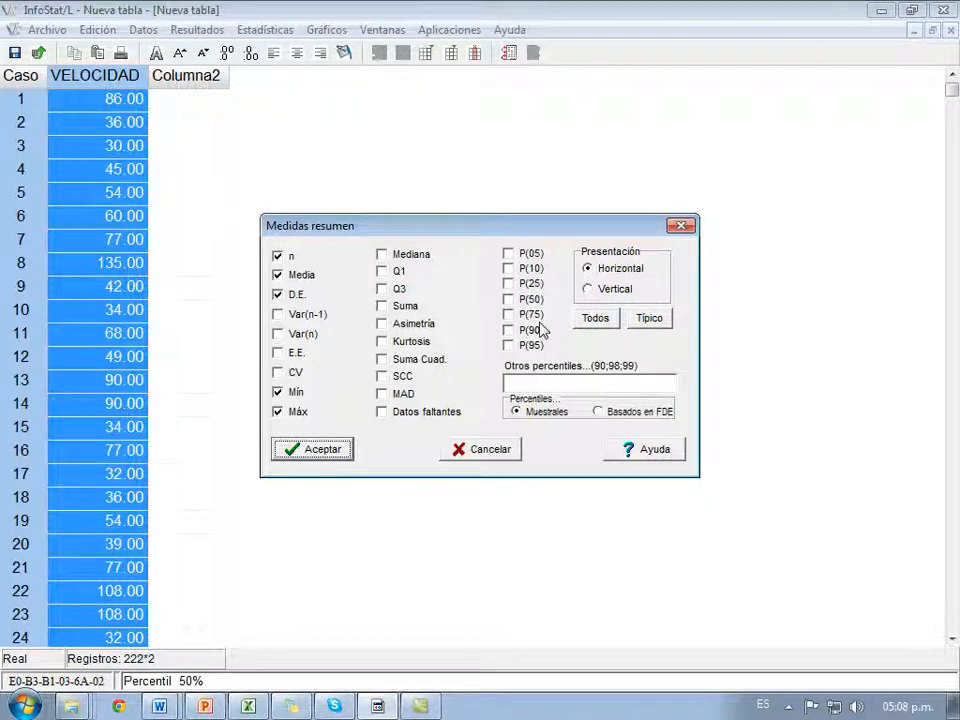
Step: Add the P(50) and 98 percentiles, keep the horizontal presentation, generate the summary and highlight the P(50) result
click(511, 300)
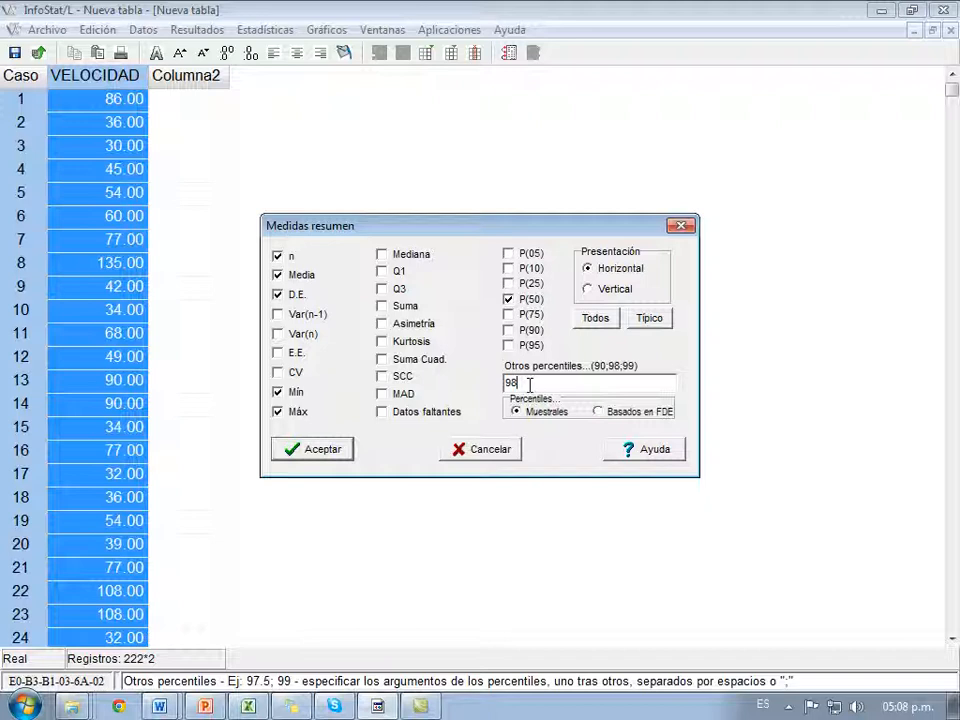
click(587, 288)
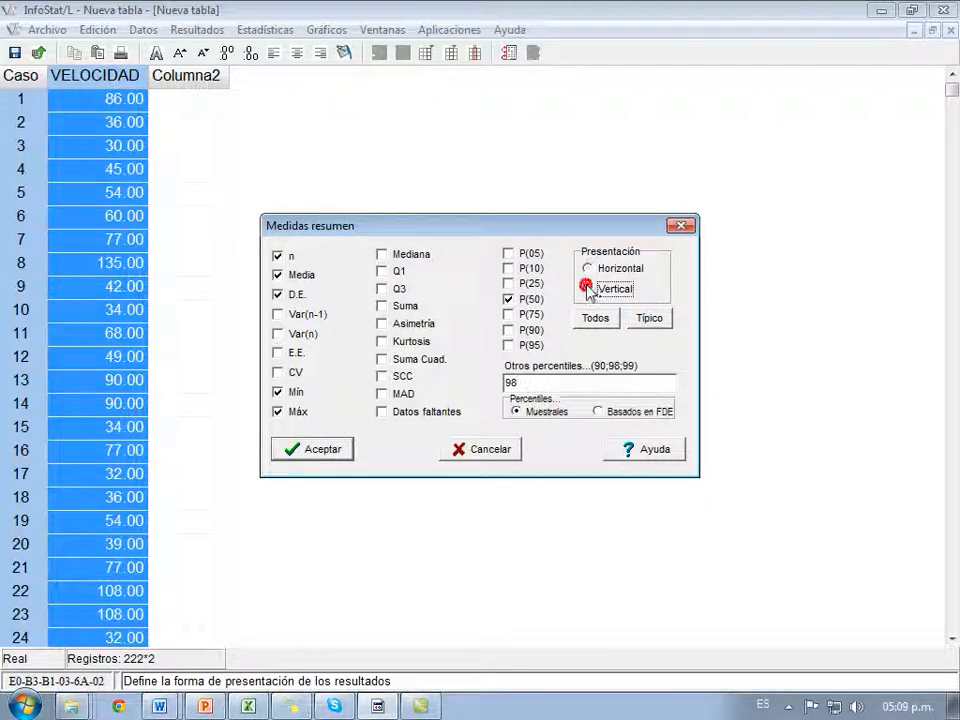
click(587, 268)
click(587, 288)
click(587, 268)
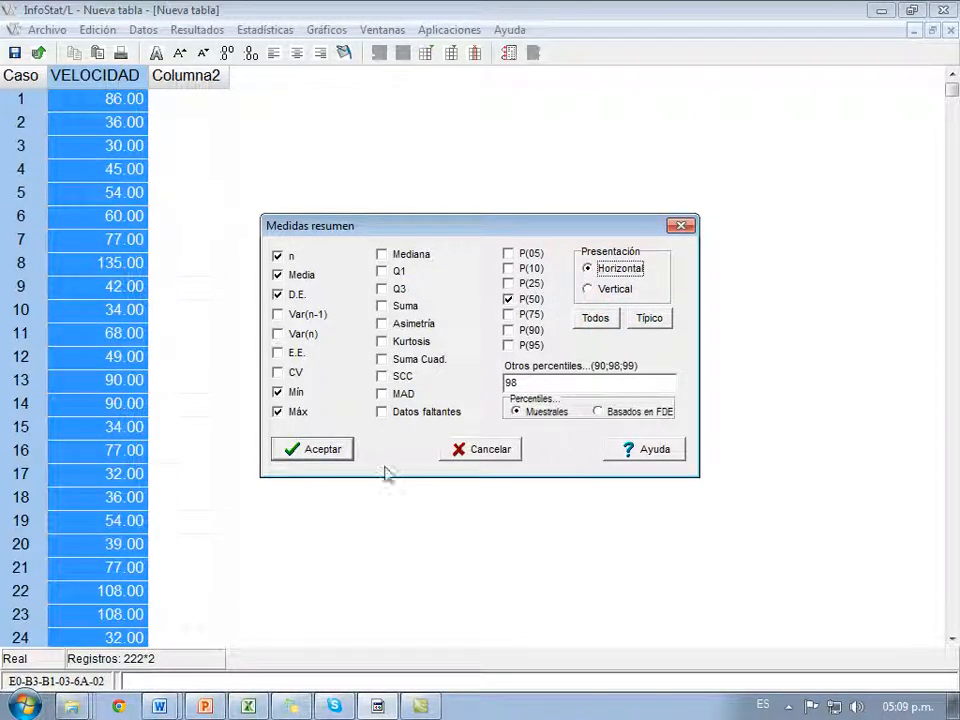
click(322, 450)
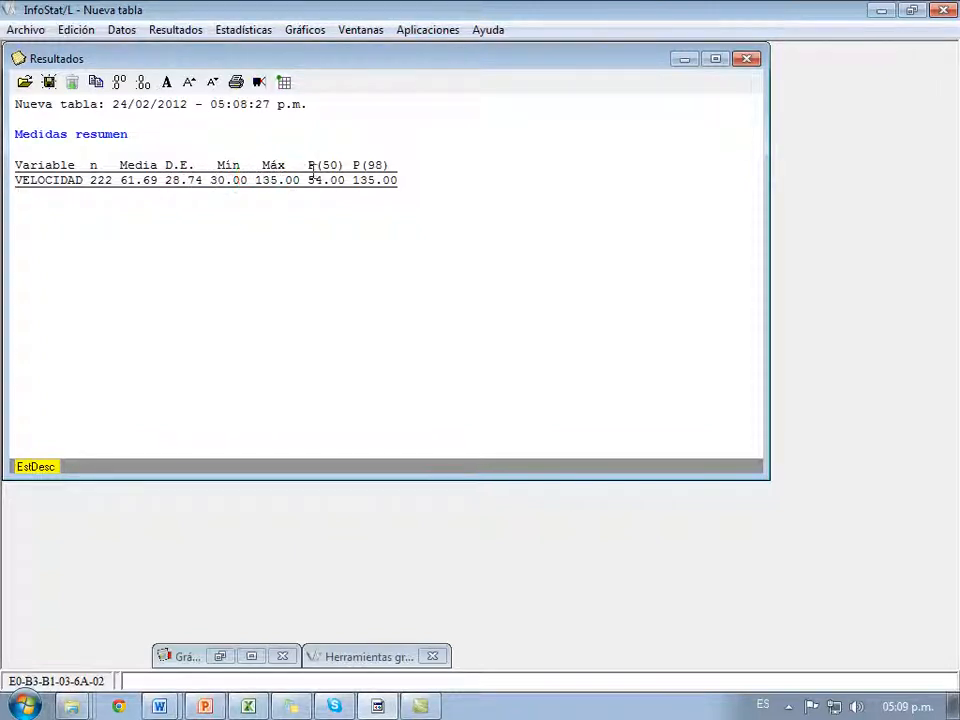
drag(310, 180, 338, 181)
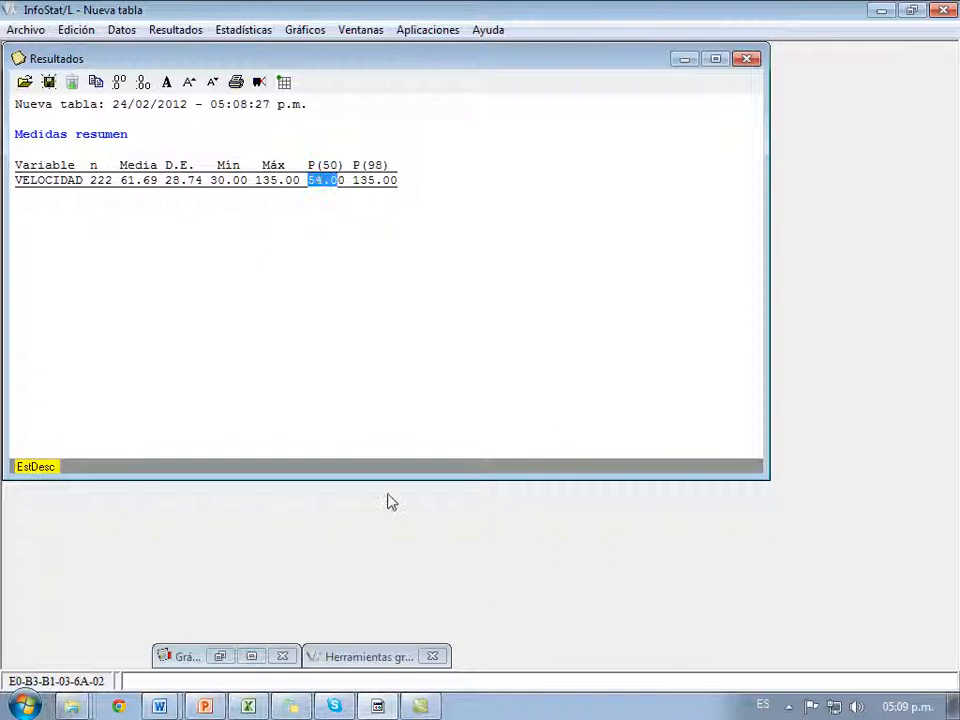
Step: Run the summary measures for VELOCIDAD again with 15 as the other percentile, keeping P(50)
click(681, 60)
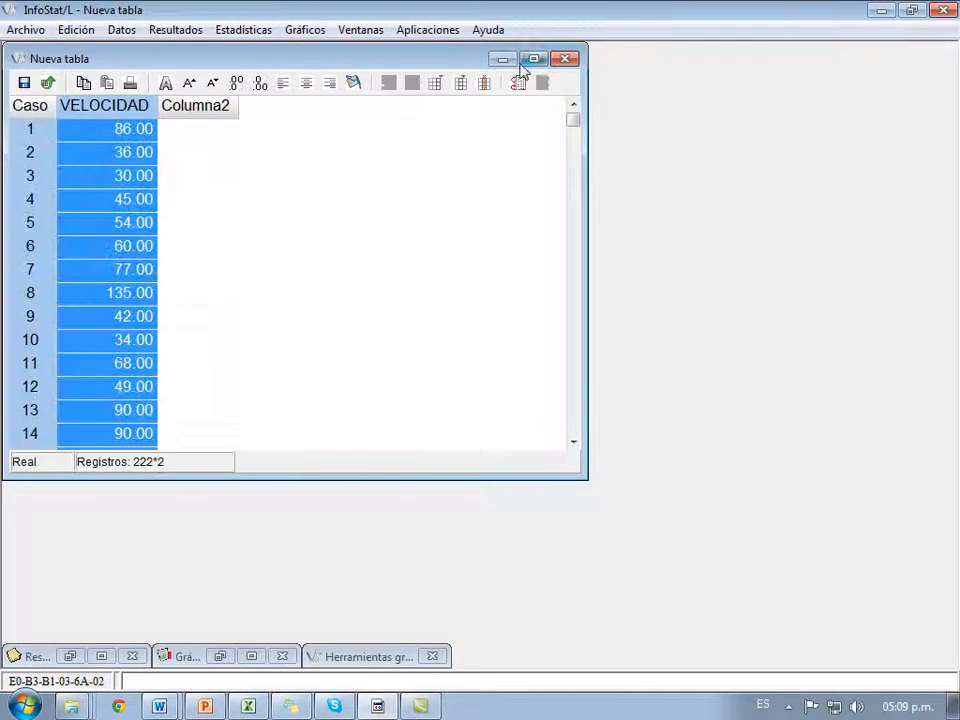
click(243, 30)
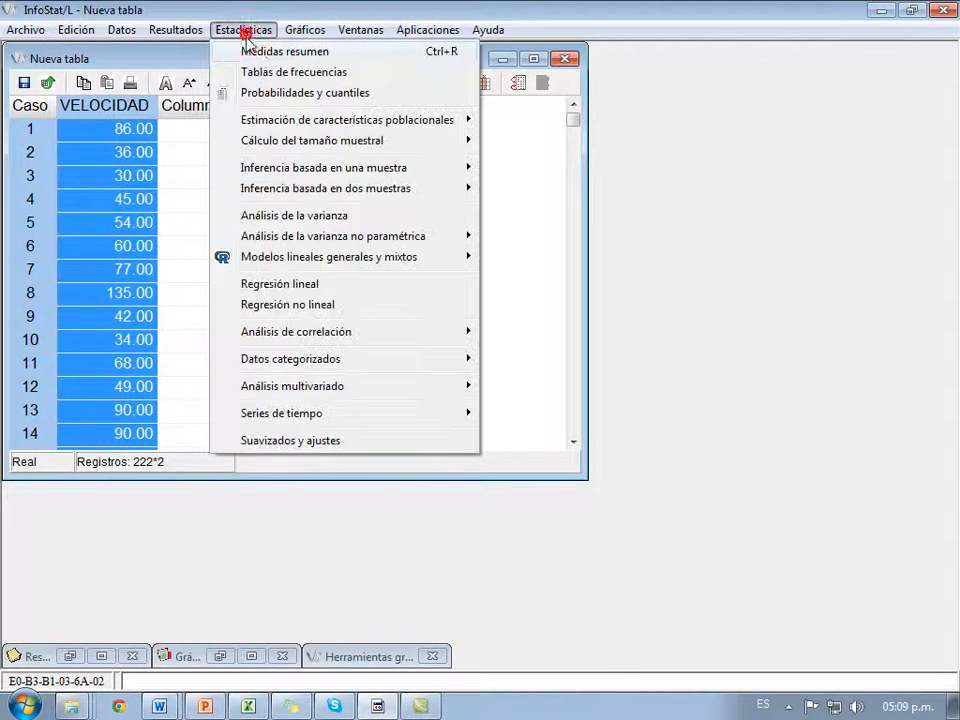
click(266, 53)
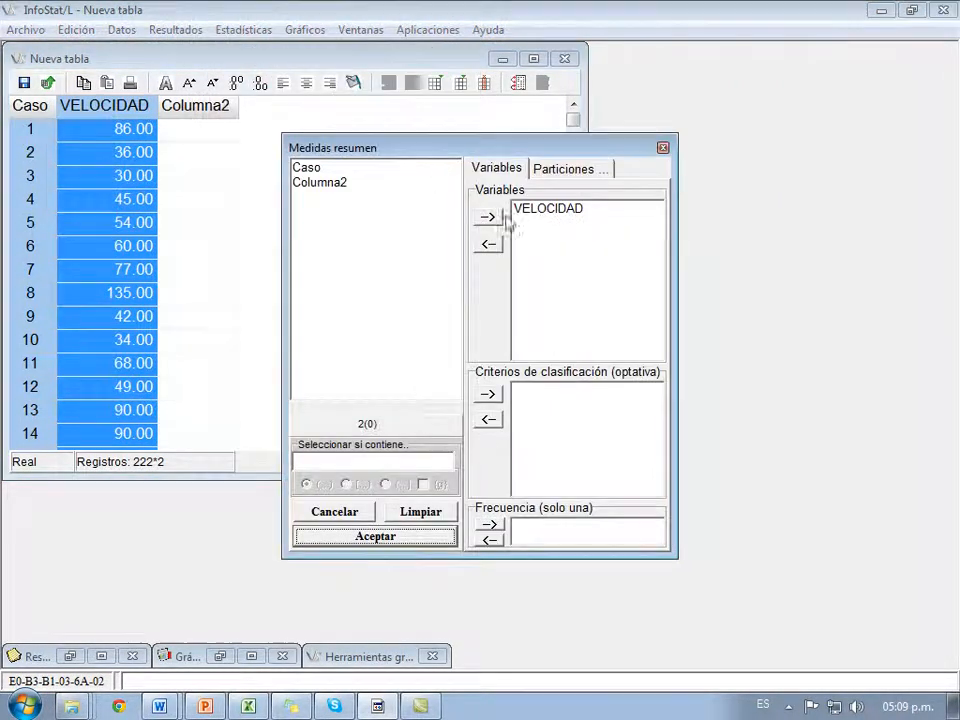
click(376, 537)
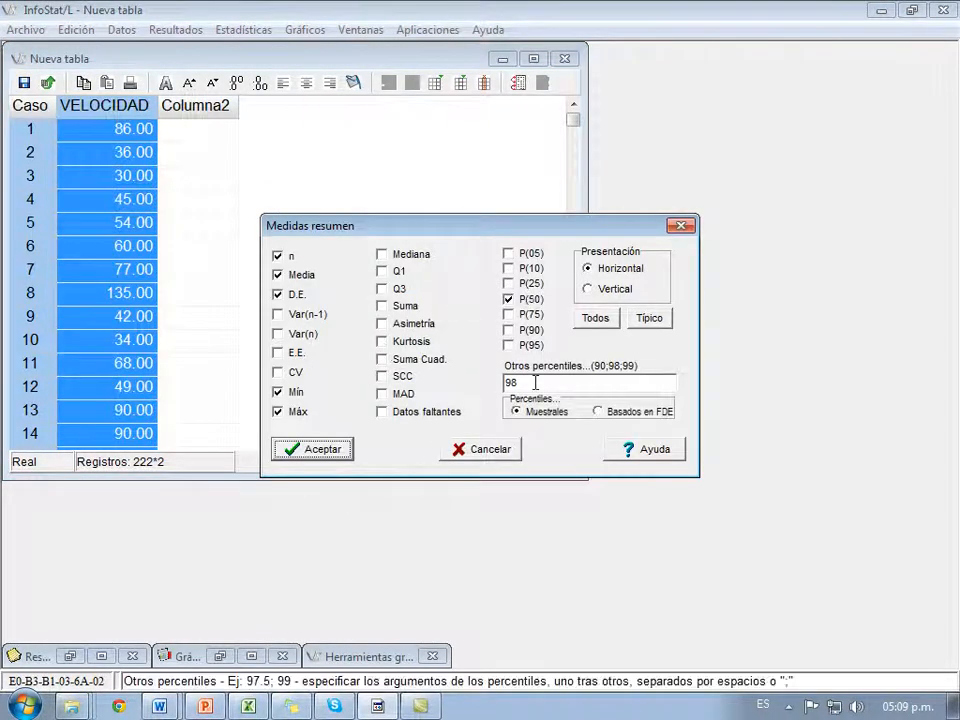
drag(518, 383, 490, 386)
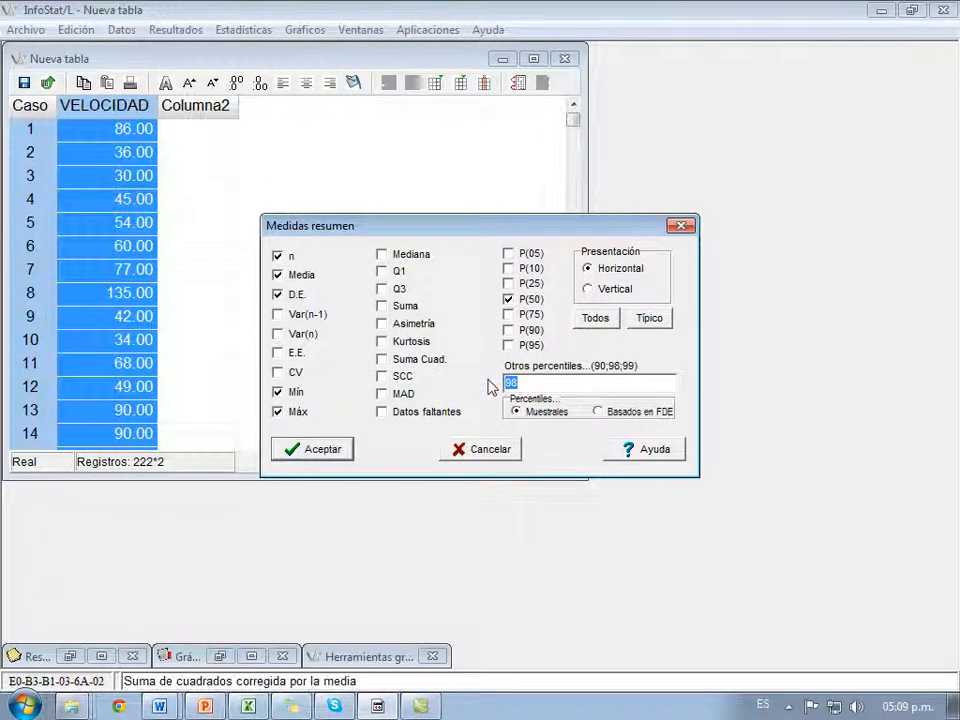
text(15)
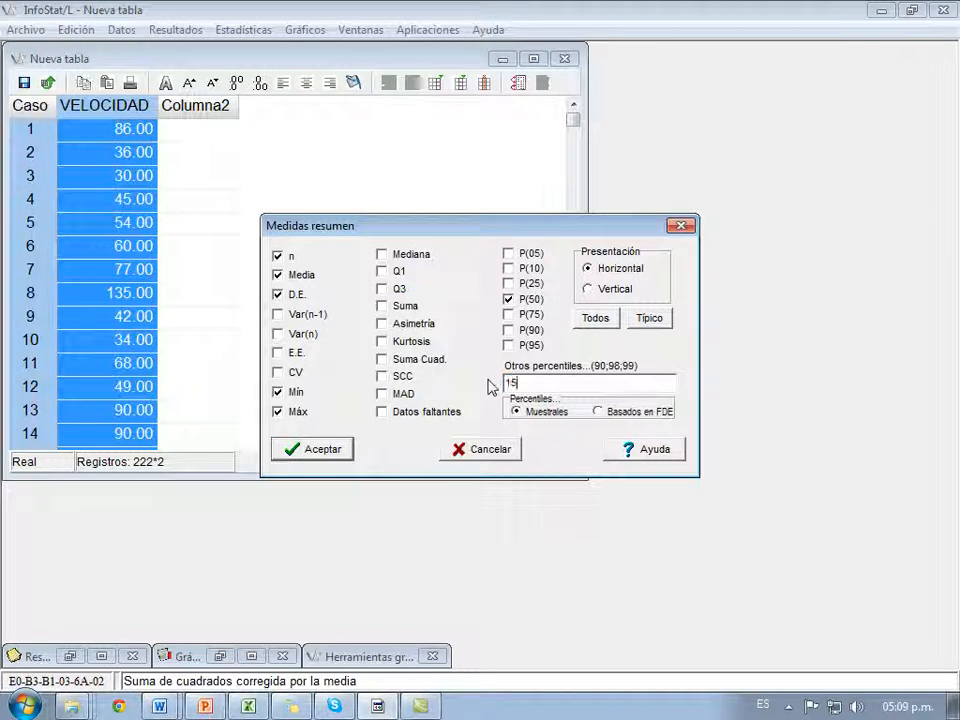
click(331, 452)
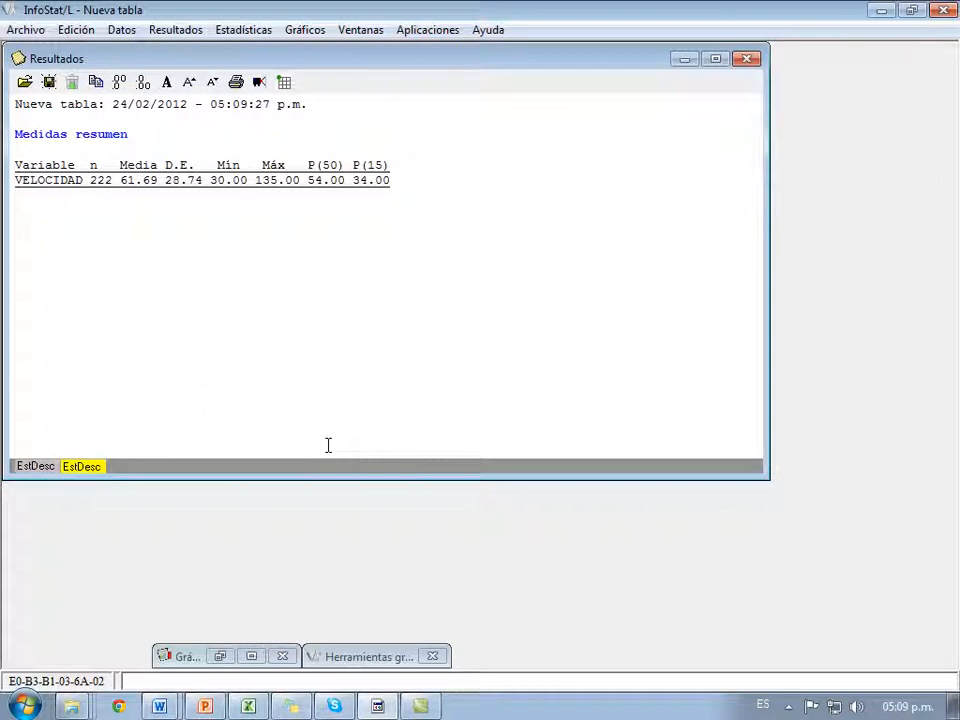
Step: Compare the P(98) and P(15) summary results for VELOCIDAD
click(35, 467)
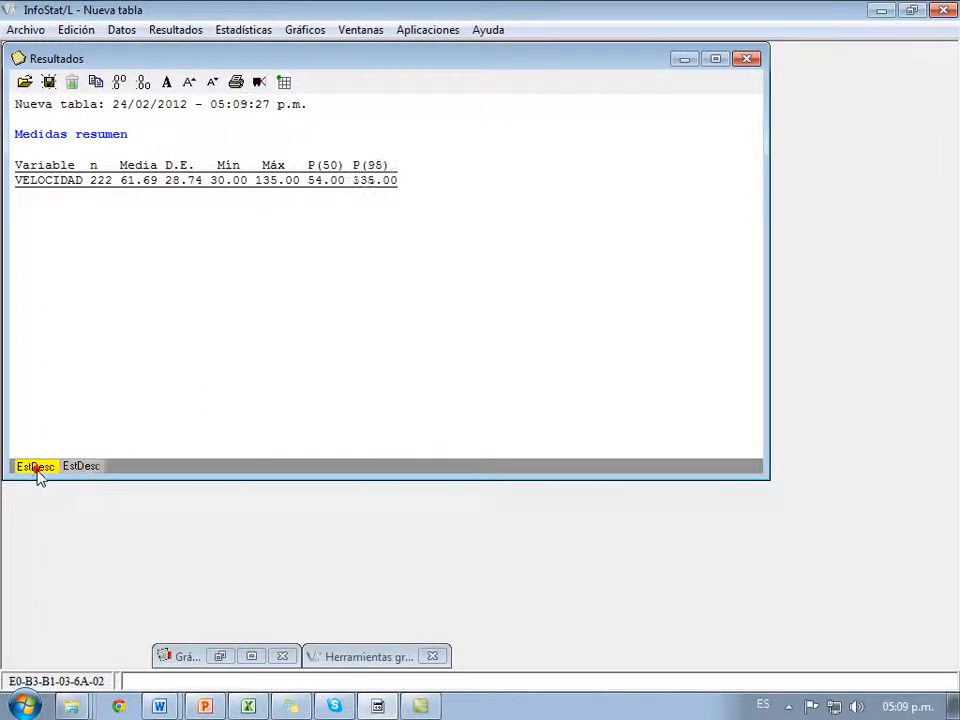
click(78, 466)
click(35, 467)
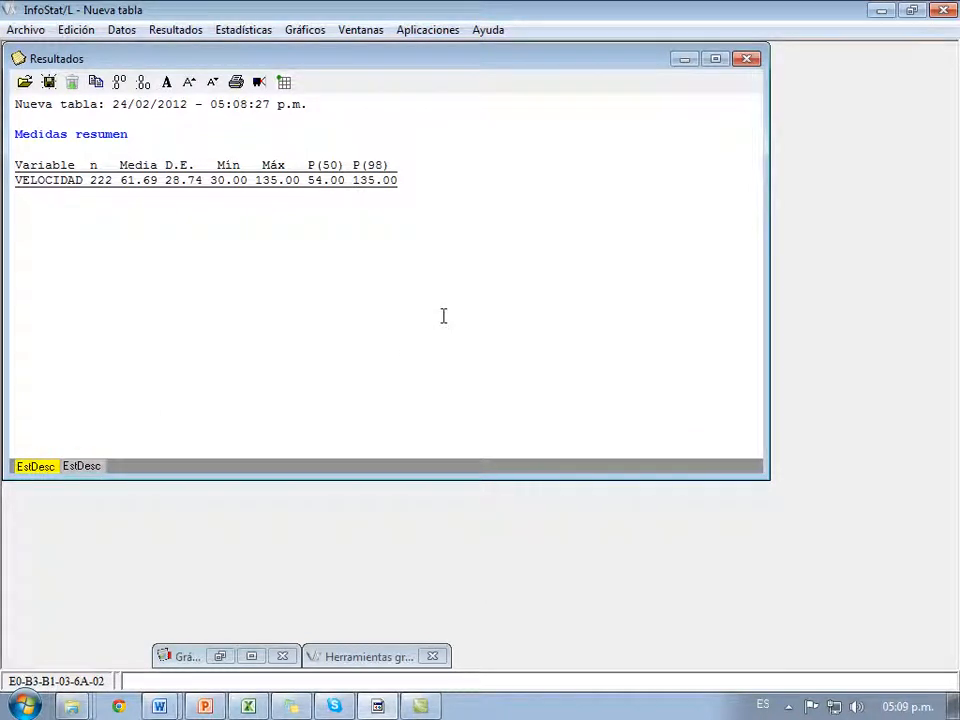
Step: Run the summary measures for VELOCIDAD again with 85 as the other percentile, keeping P(50)
key(ctrl+r)
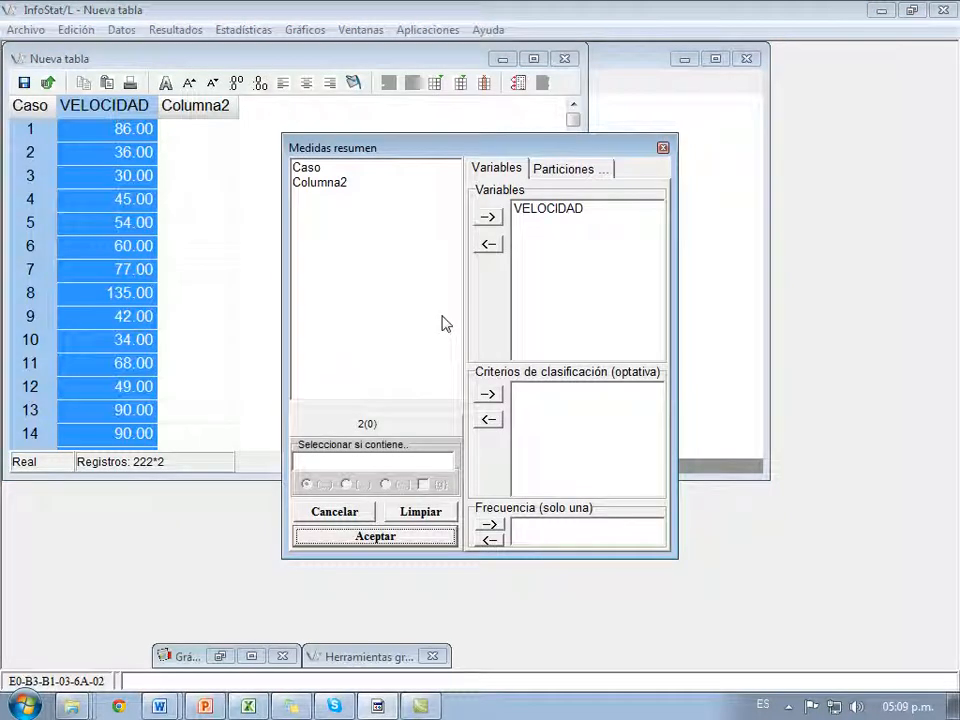
click(366, 536)
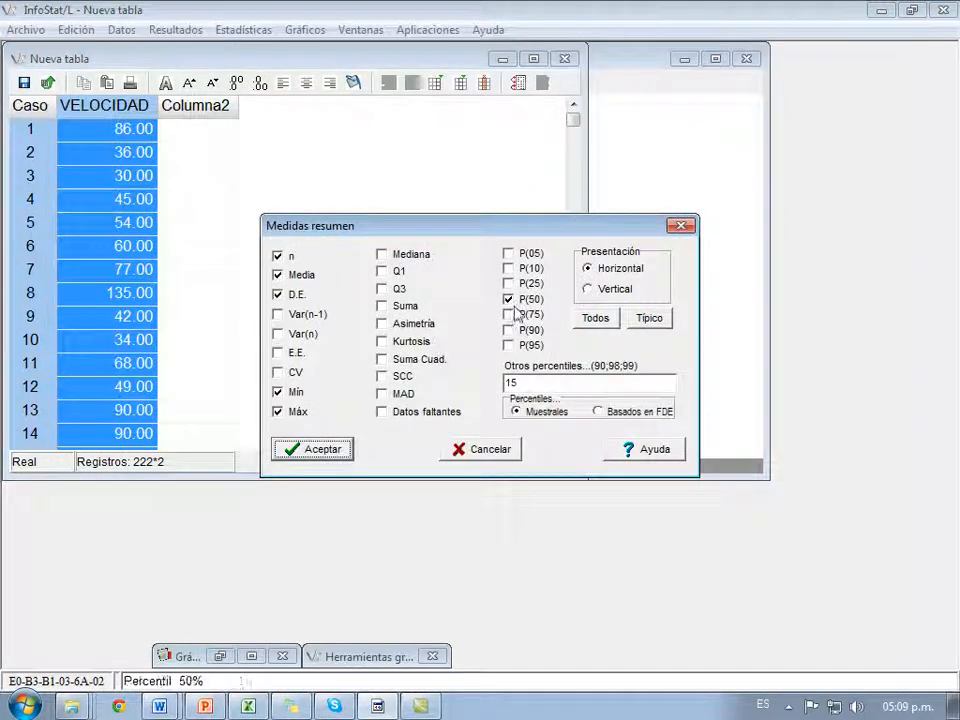
double_click(510, 382)
key(BackSpace)
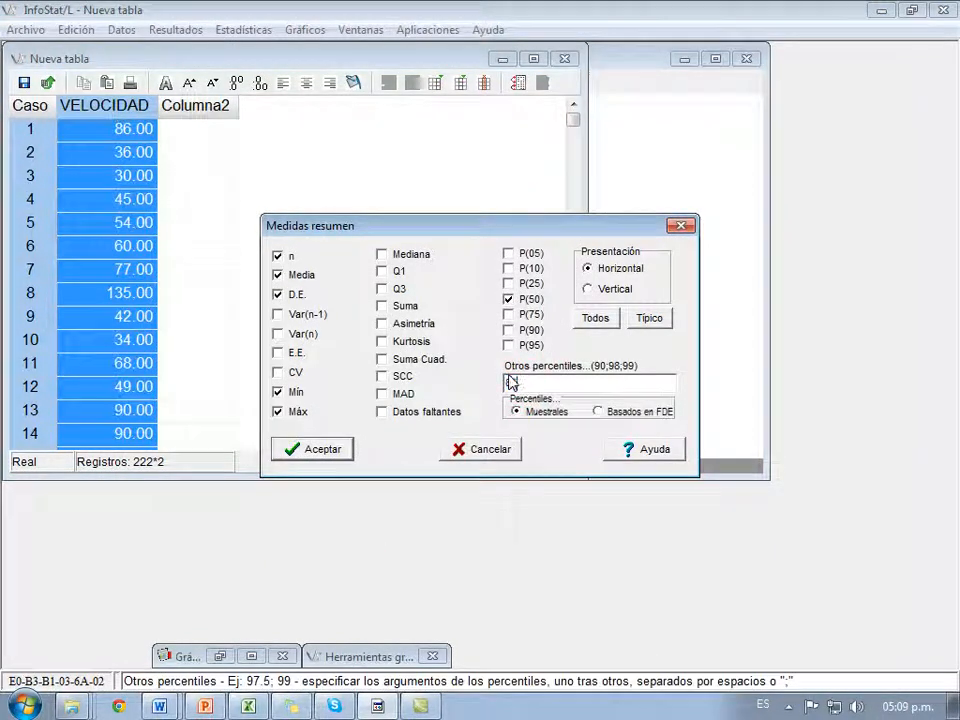
text(85)
click(318, 449)
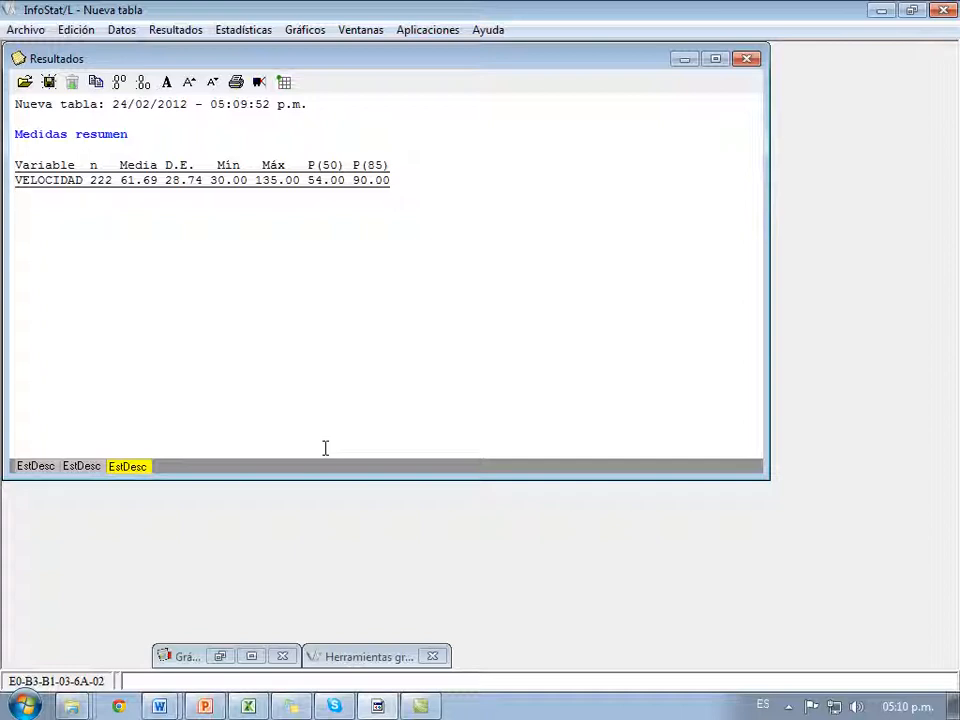
Step: Switch to Word and create a new blank document
click(157, 705)
click(147, 642)
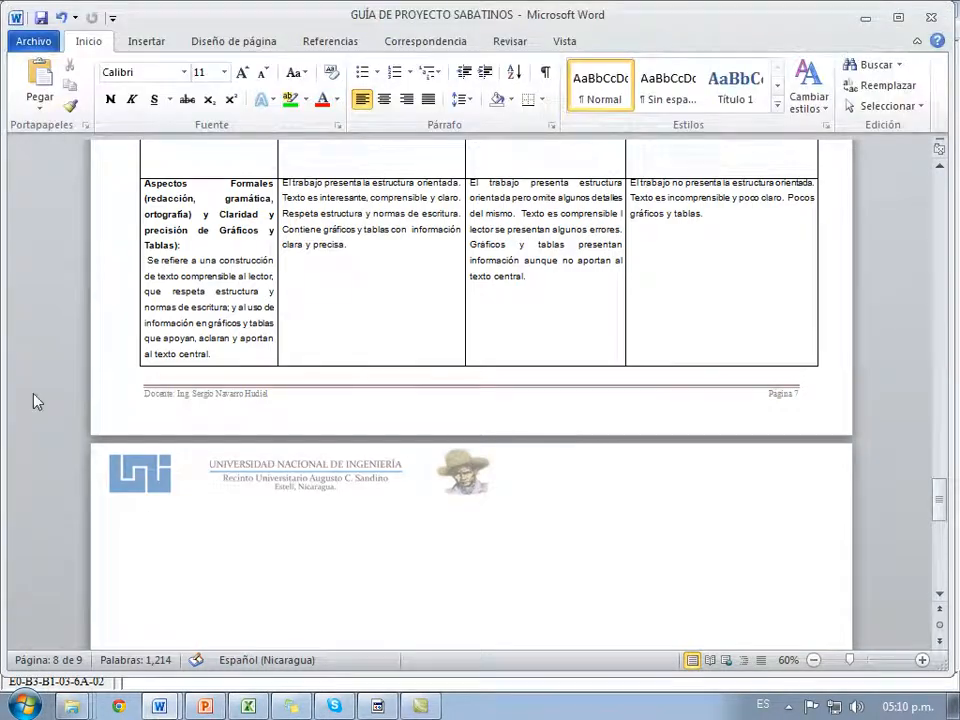
click(31, 42)
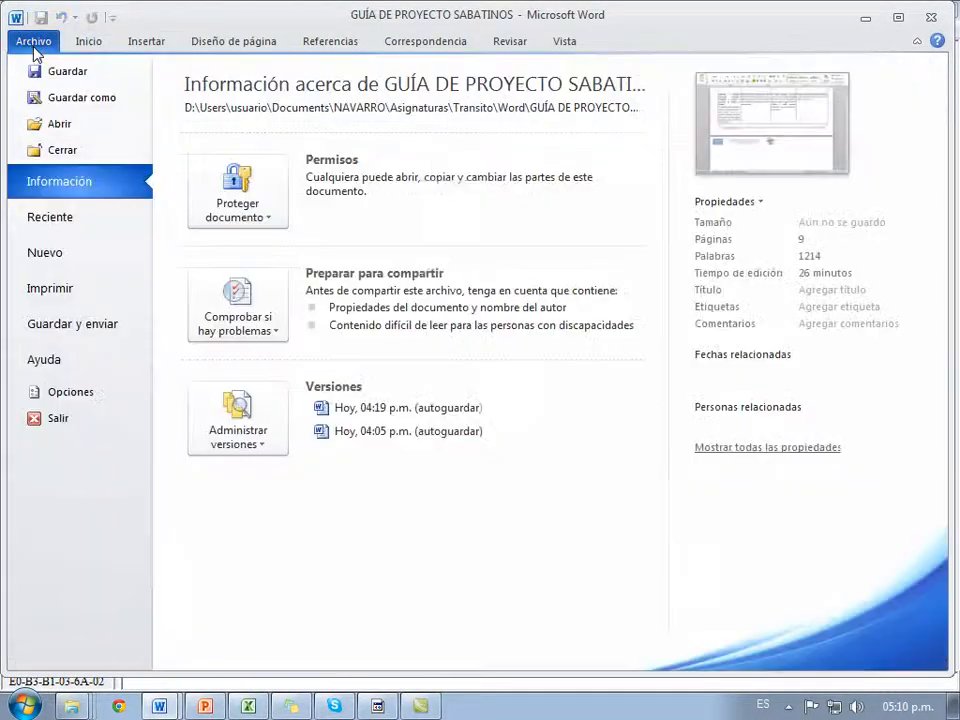
click(64, 252)
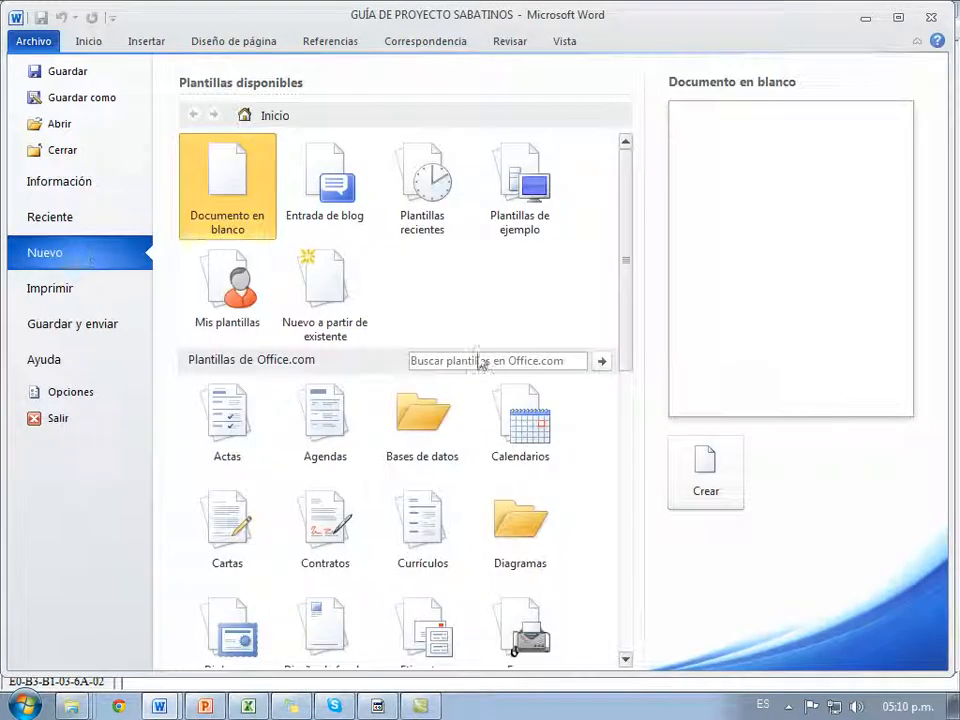
click(689, 472)
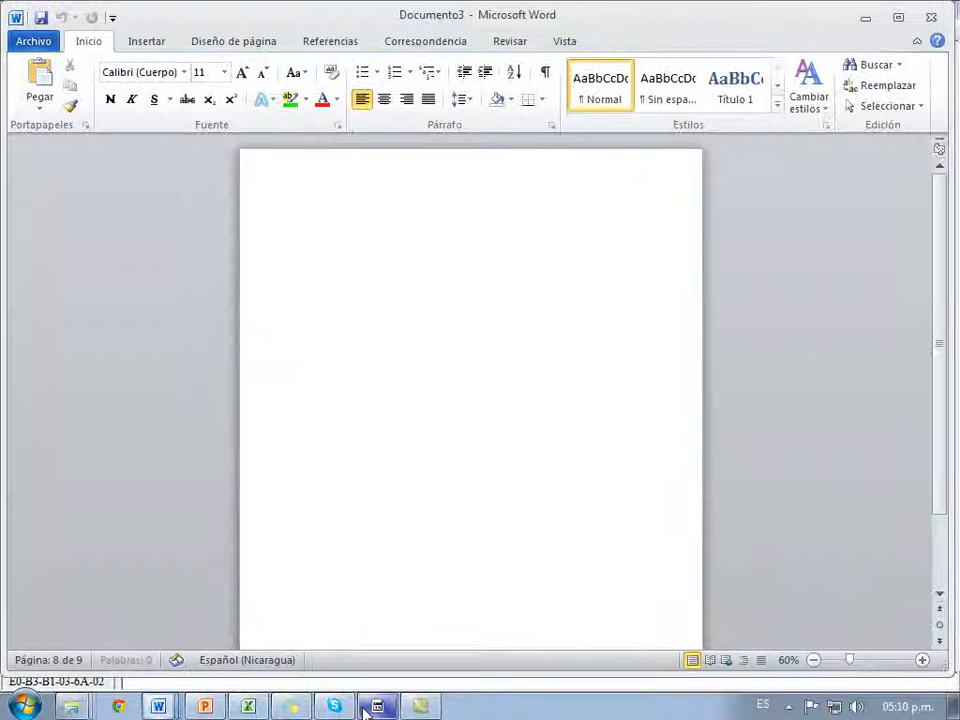
Step: Return to InfoStat and rerun the VELOCIDAD summary measures with vertical presentation, keeping P(50) and percentile 85
click(377, 707)
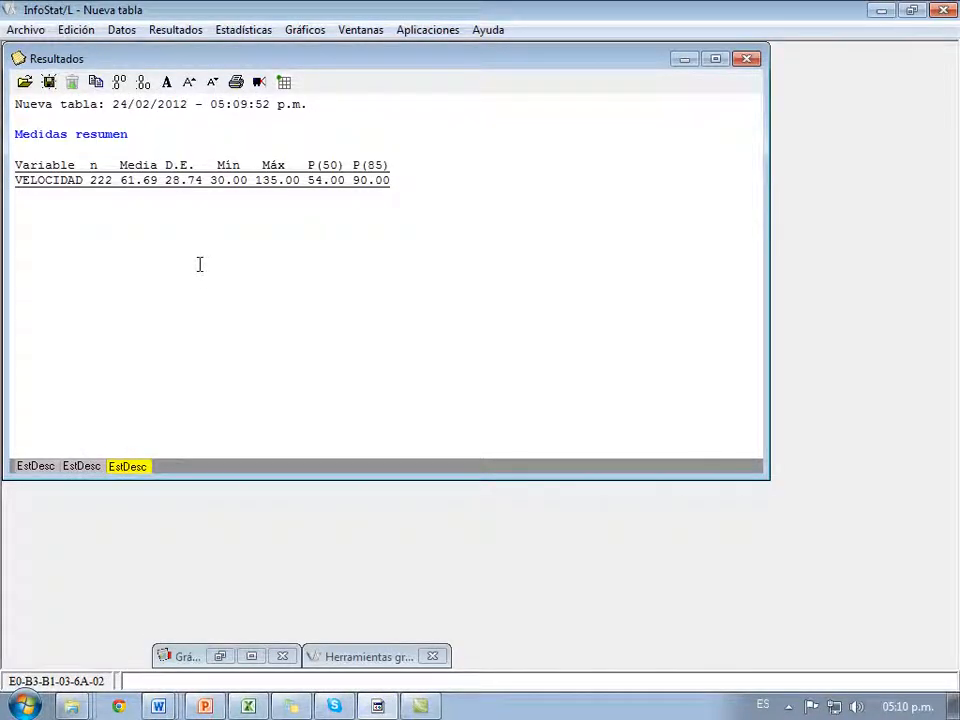
key(F9)
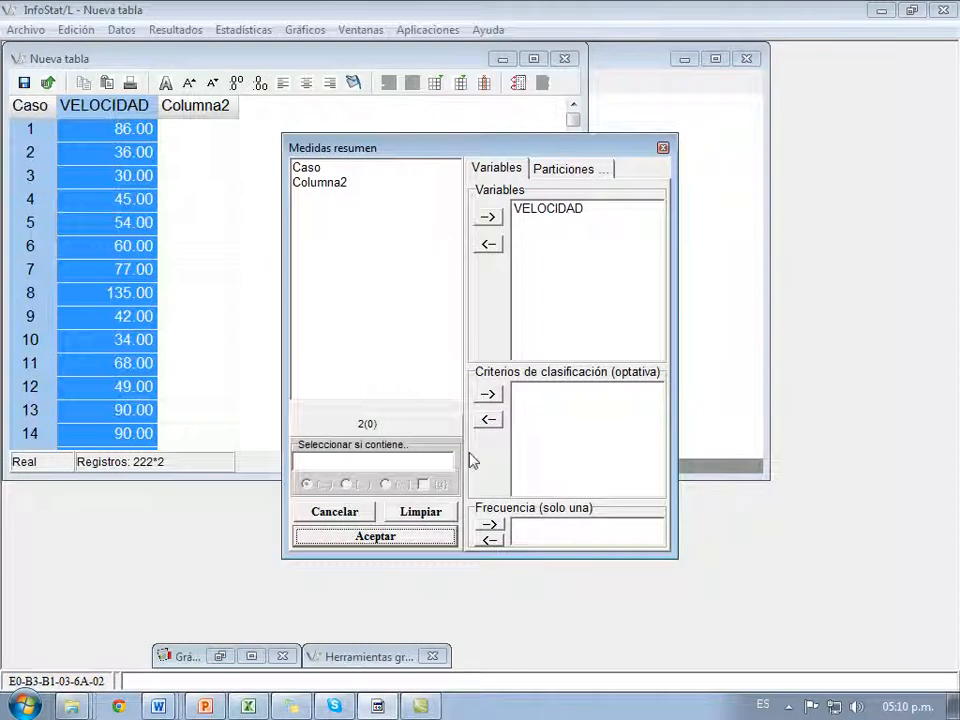
click(380, 537)
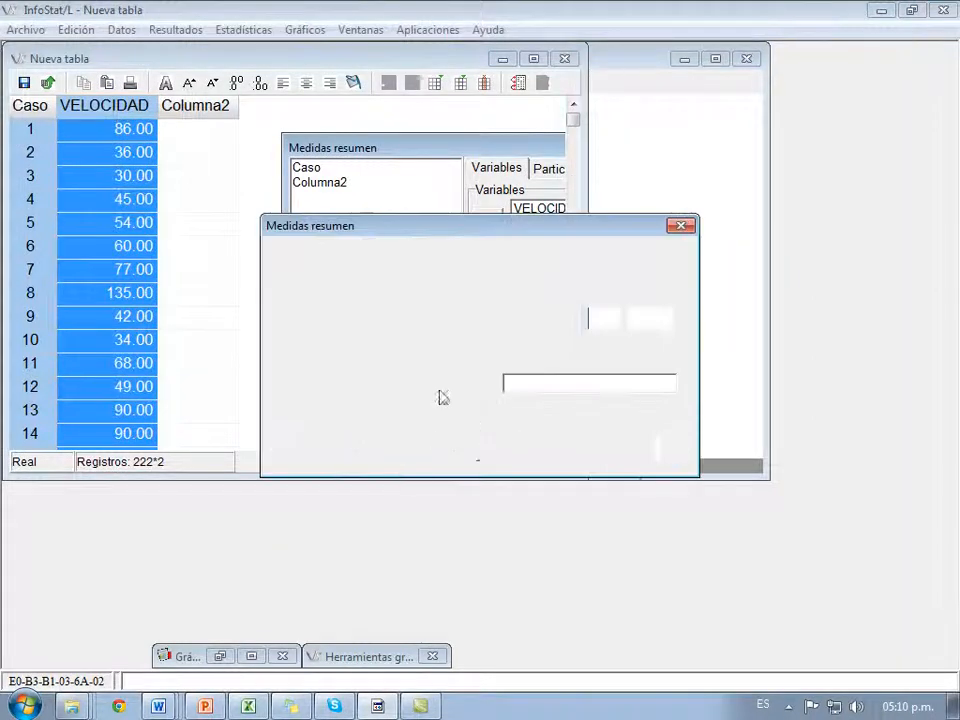
click(597, 291)
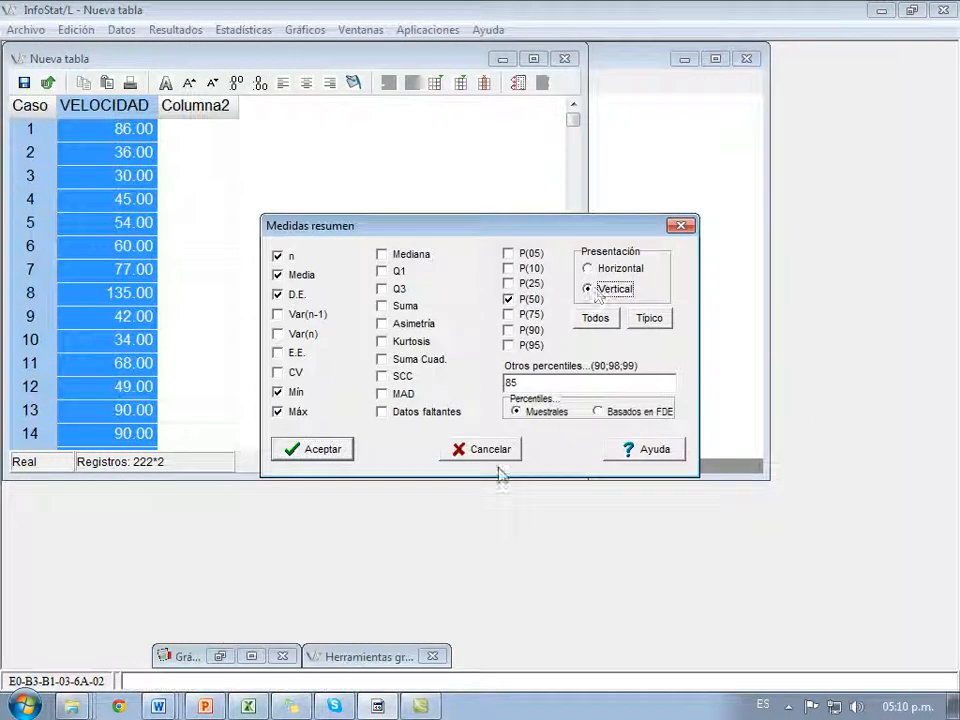
click(336, 449)
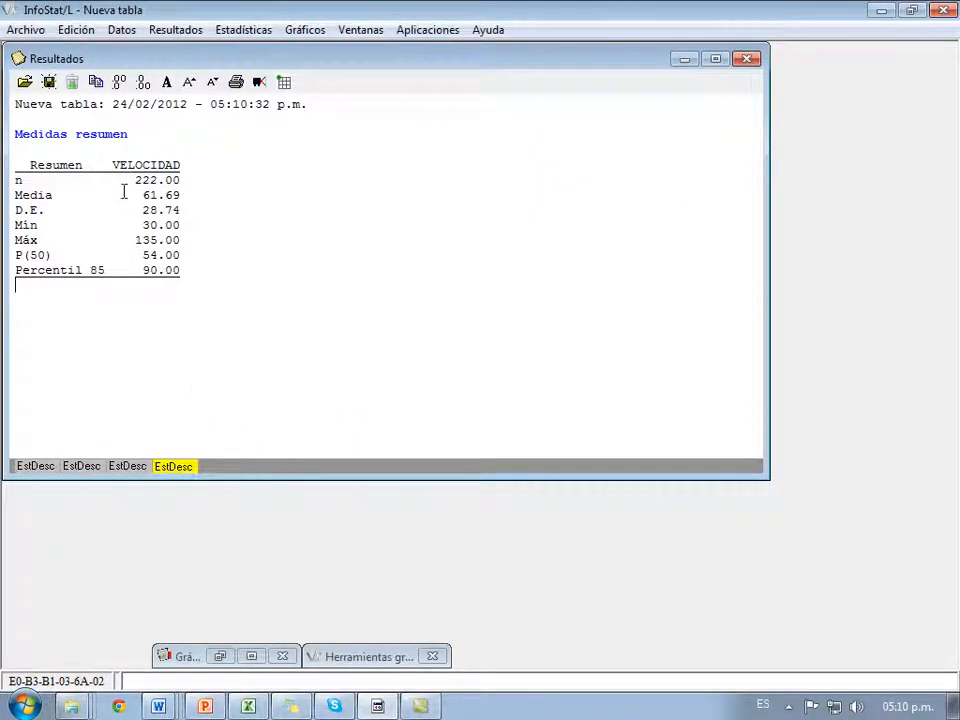
Step: Copy the vertical summary, including its Medidas resumen heading, into the blank Word document
drag(16, 140, 172, 283)
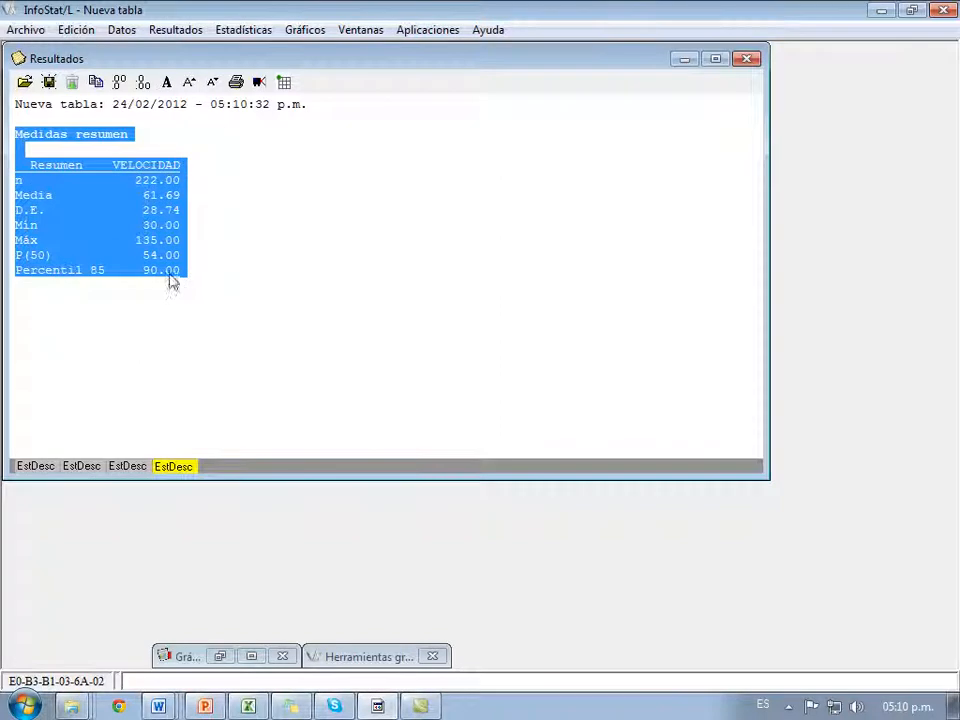
drag(105, 212, 343, 313)
click(501, 302)
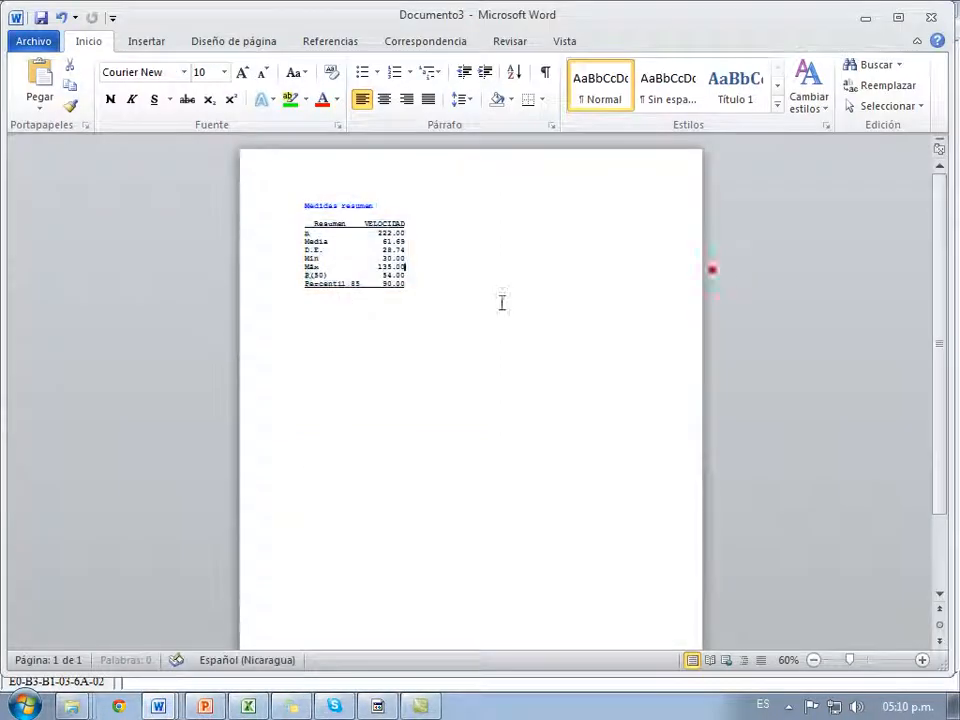
ctrl+scroll(420, 305, up, 6)
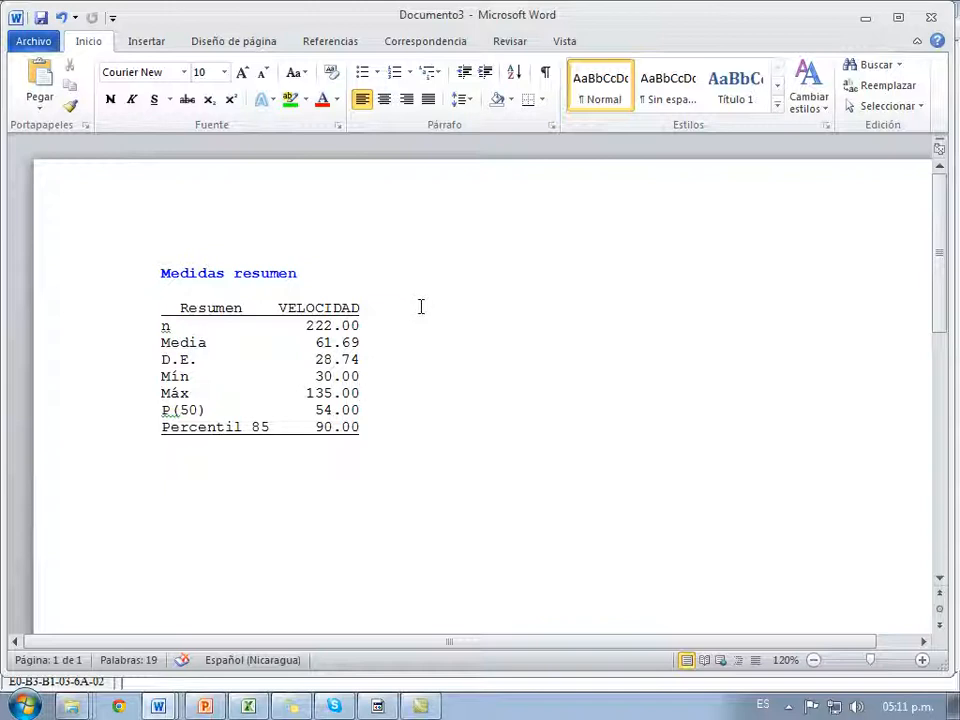
Step: Return to InfoStat, minimize the results window and start a frequency table (Tablas de frecuencias) with VELOCIDAD as the variable
click(376, 706)
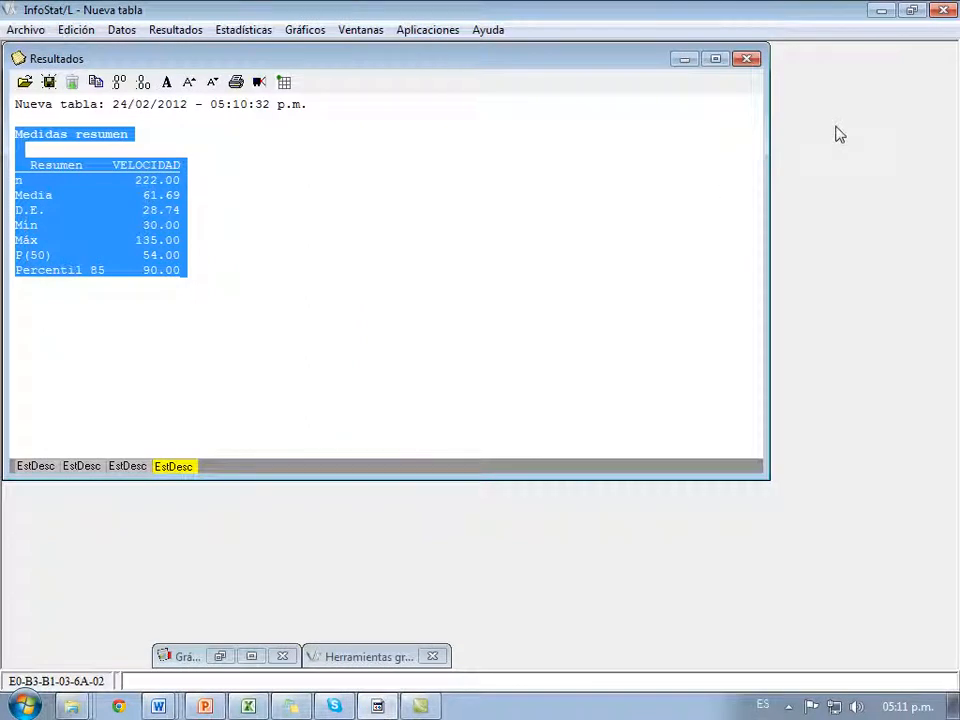
key(Delete)
click(686, 60)
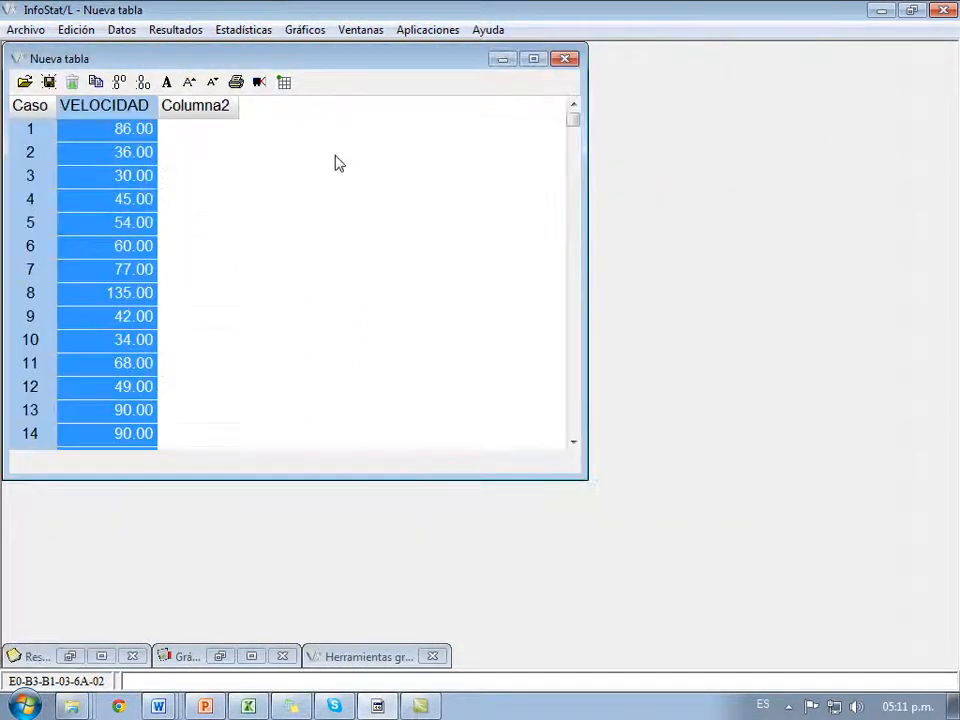
click(246, 28)
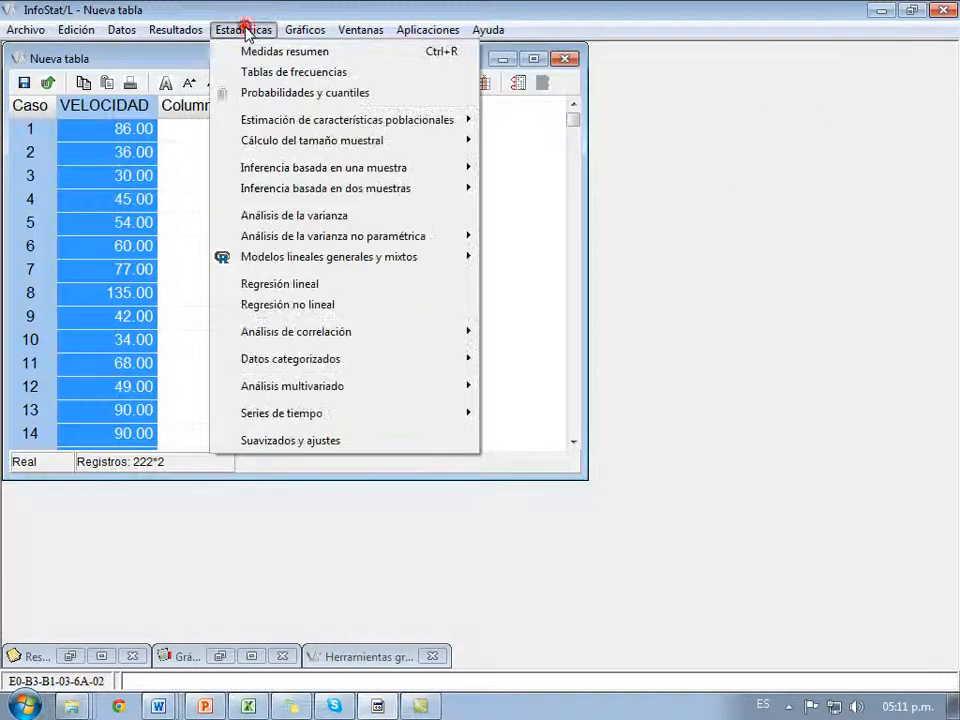
click(266, 73)
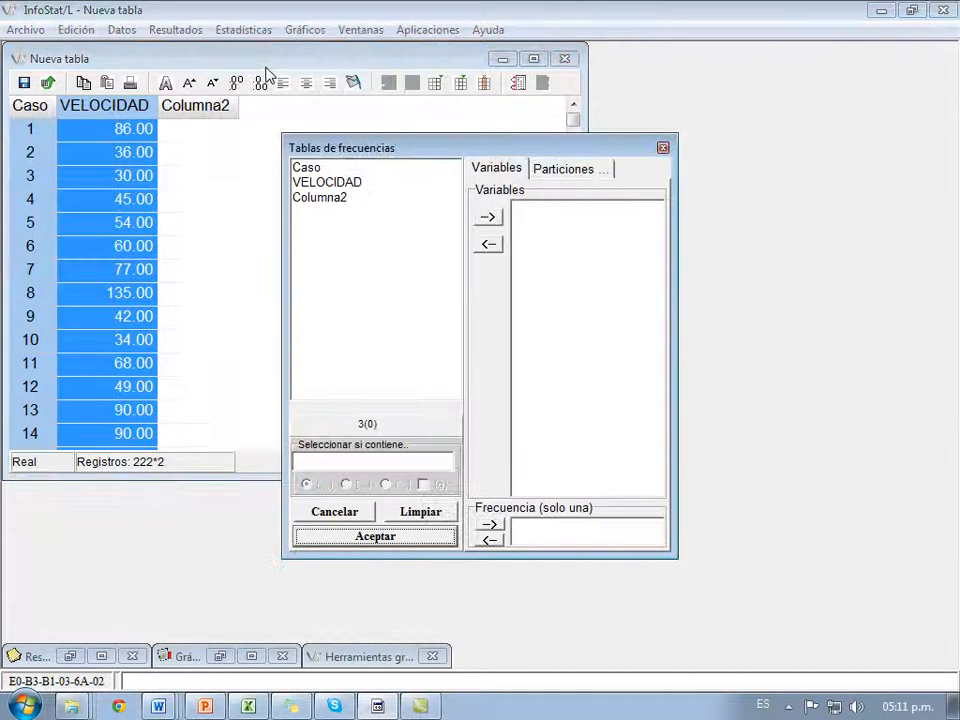
click(330, 183)
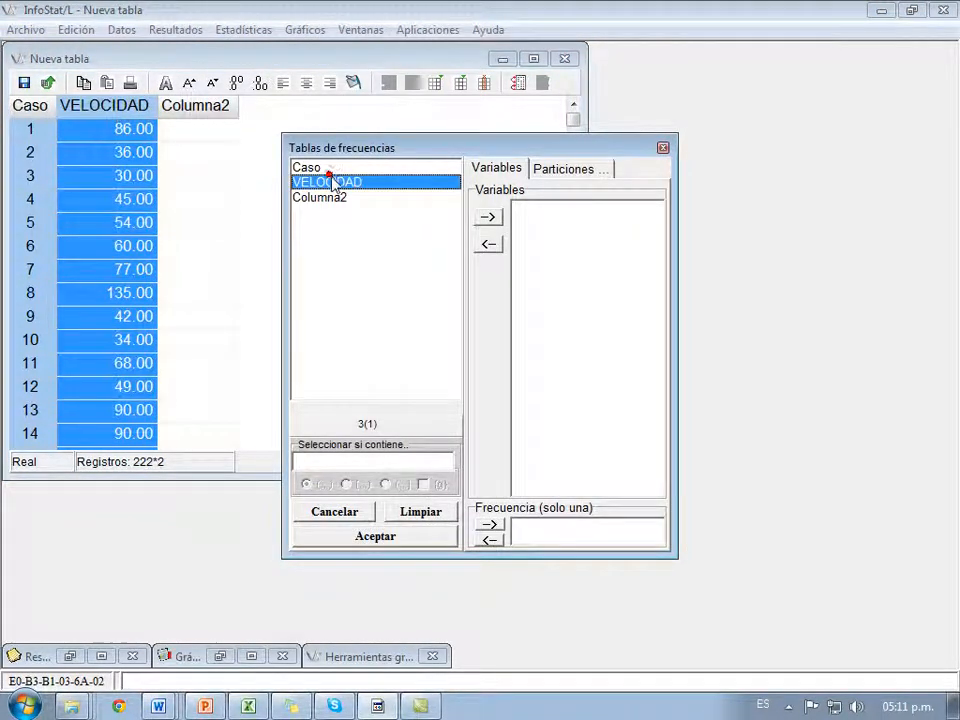
click(488, 216)
click(385, 537)
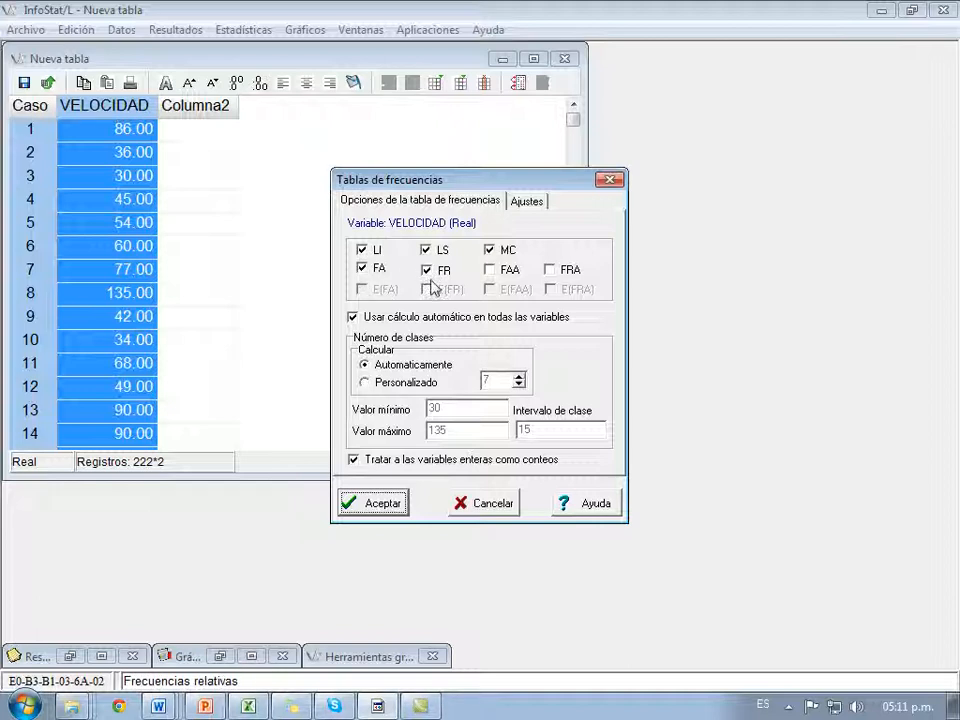
Step: Add the cumulative frequencies FAA and FRA and generate the frequency table with an automatic number of classes
click(489, 270)
click(552, 272)
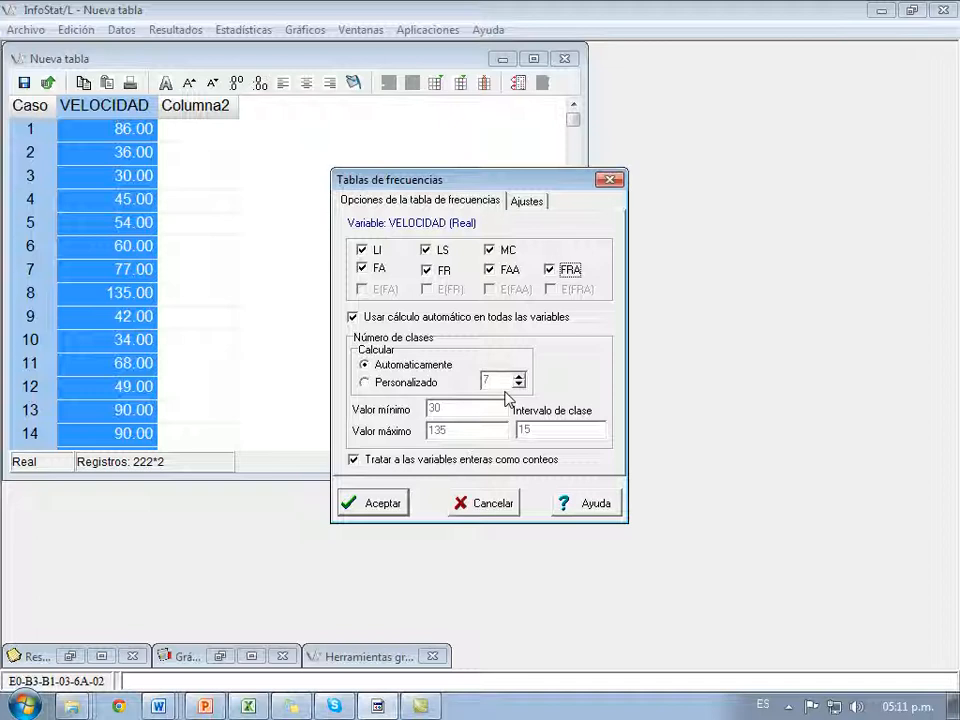
click(366, 383)
click(520, 376)
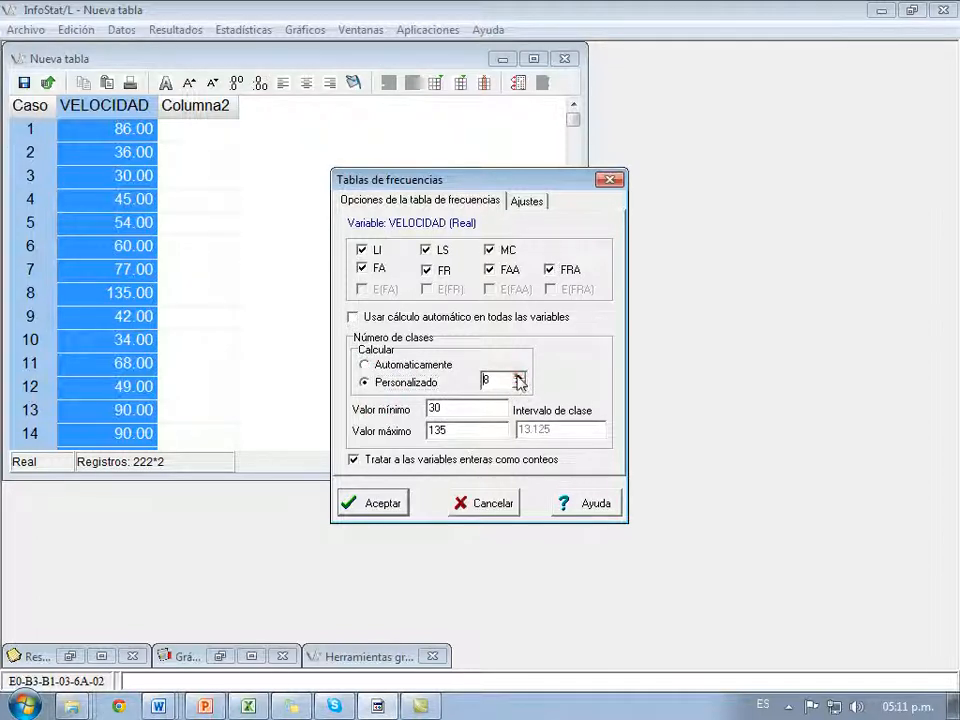
click(364, 365)
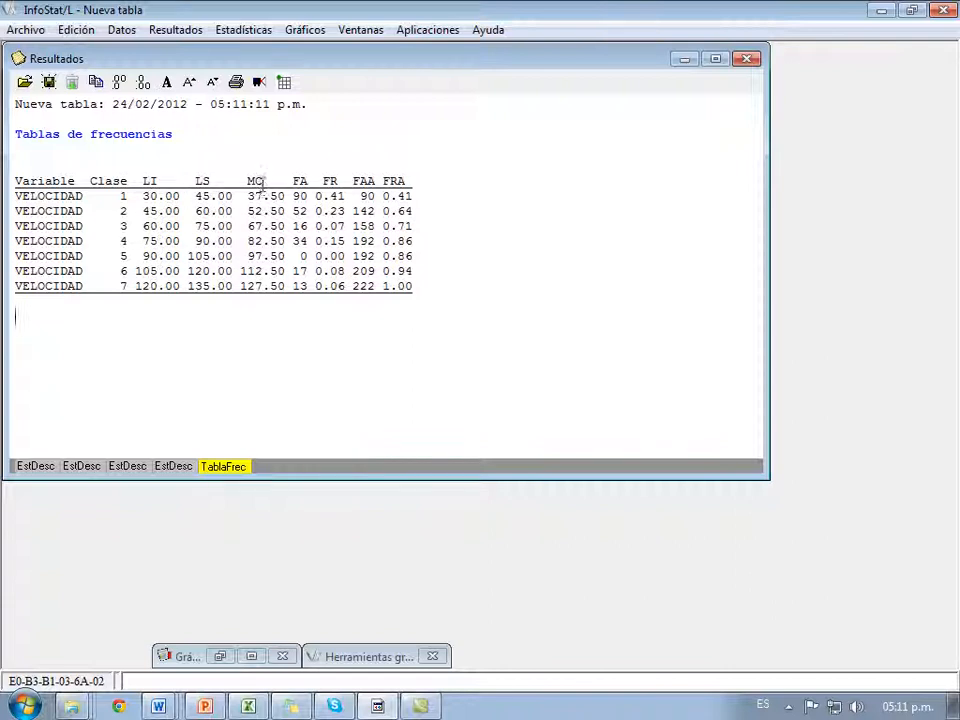
Step: Copy the frequency table with its heading into the Word document below the summary, separated by a blank line
drag(426, 304, 20, 127)
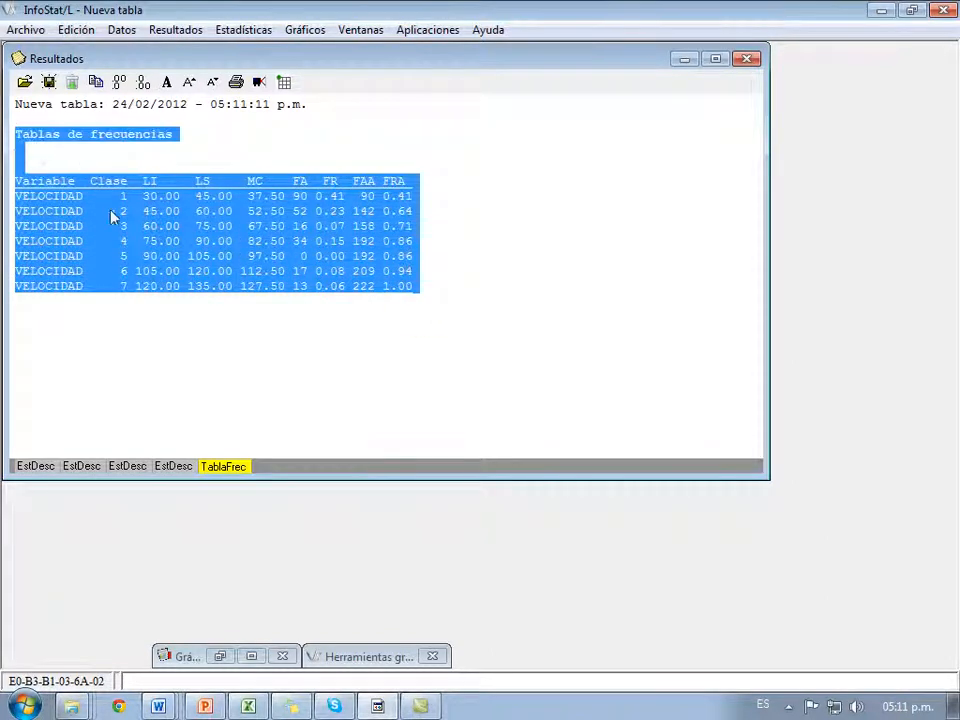
drag(243, 265, 243, 452)
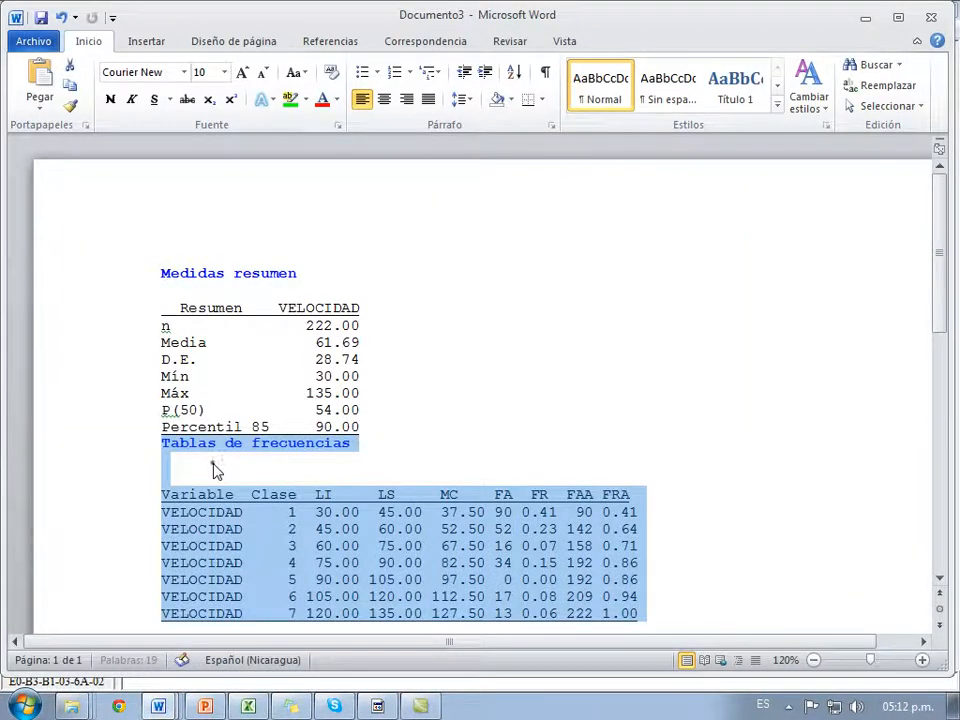
click(208, 460)
click(158, 444)
key(Return)
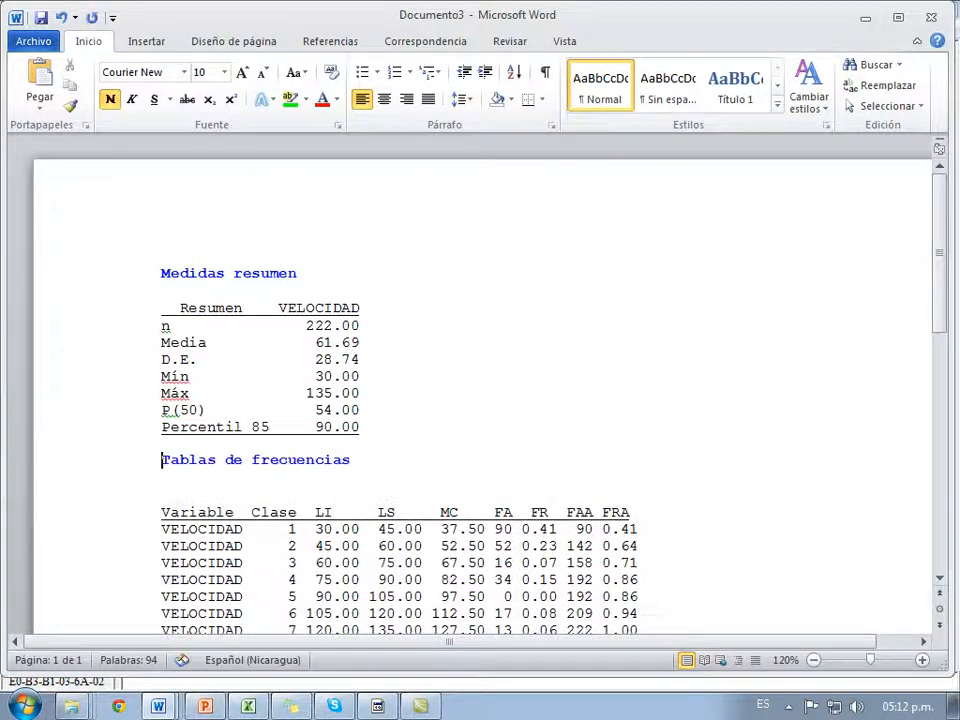
scroll(312, 450, down, 3)
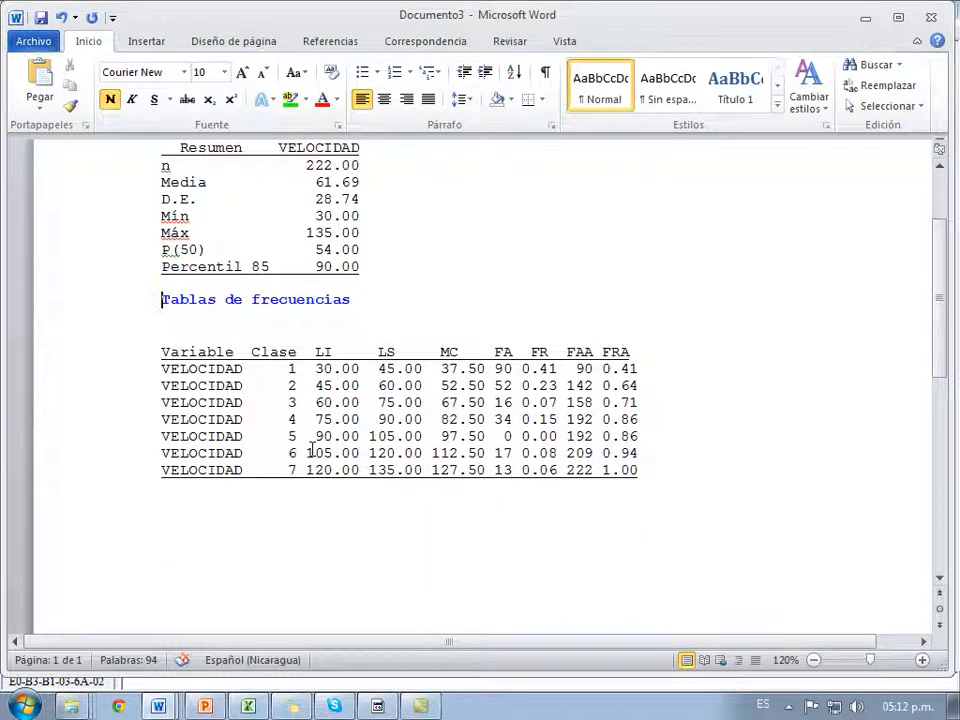
click(306, 518)
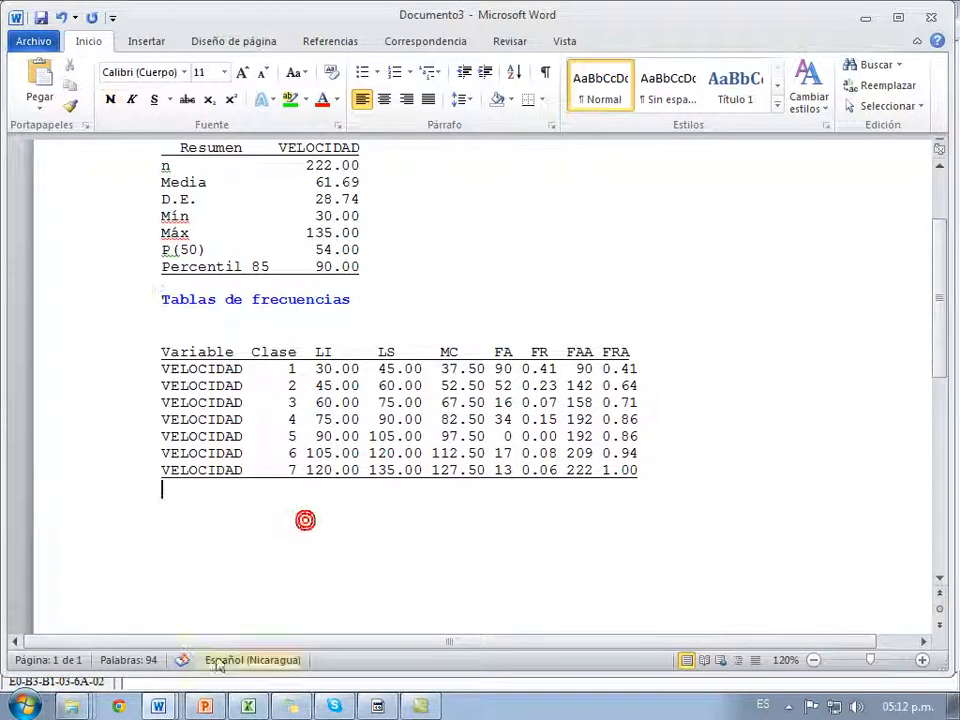
Step: Switch back to InfoStat, minimize the results window and create a Histograma of the VELOCIDAD variable
click(377, 706)
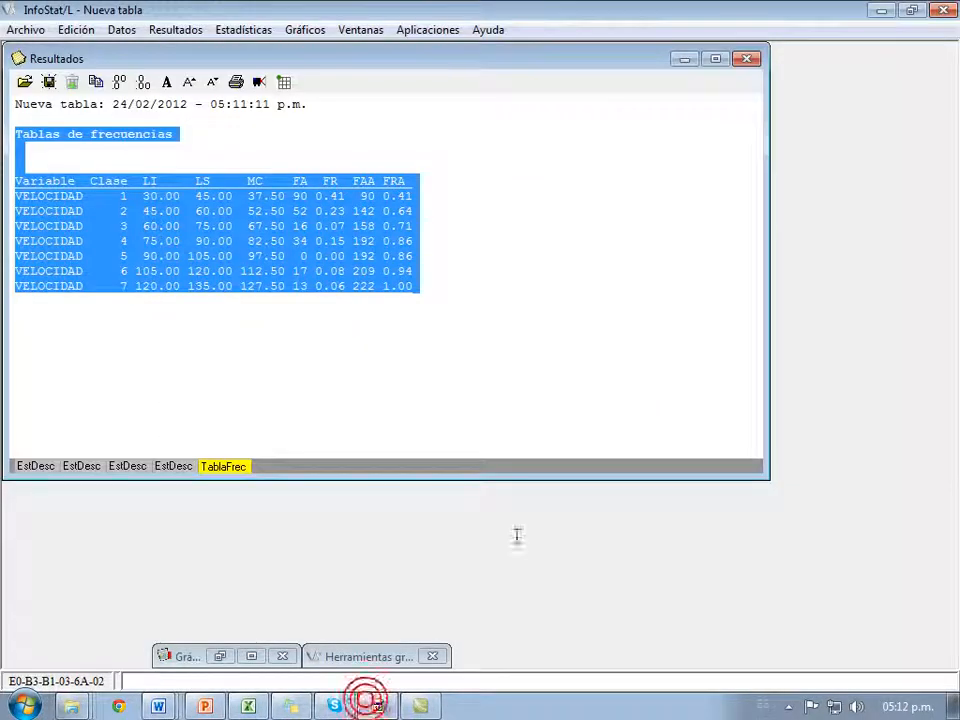
click(683, 60)
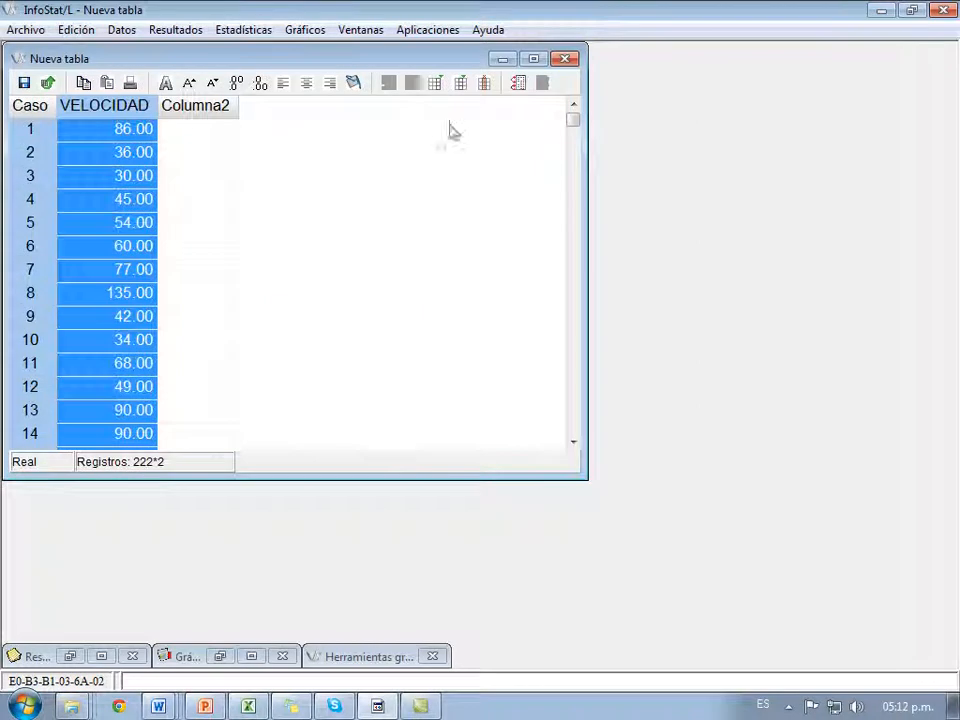
click(265, 36)
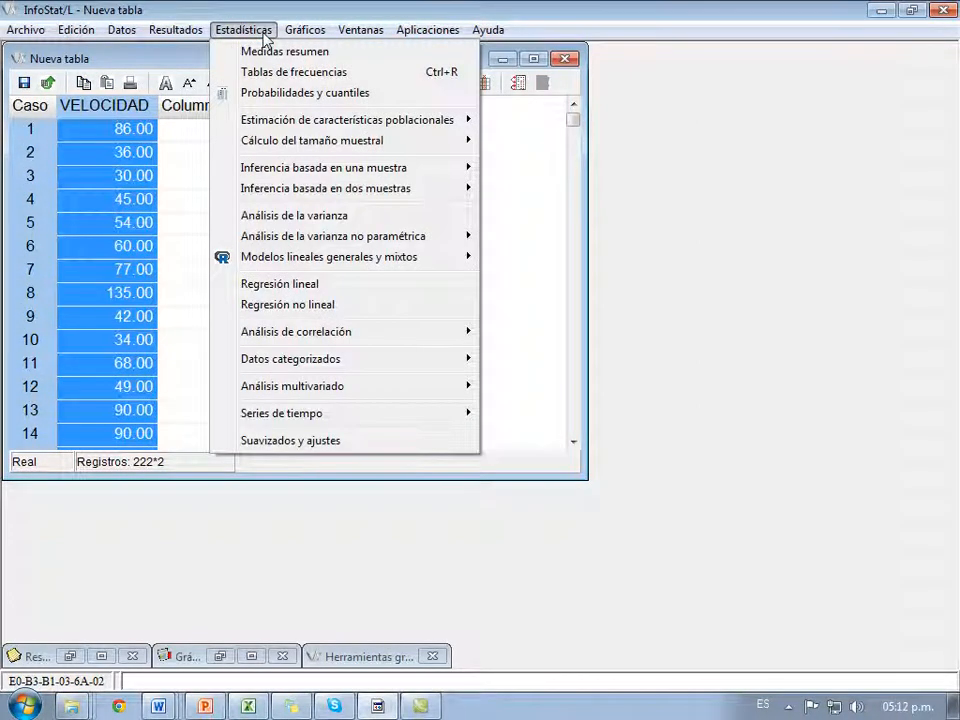
mouse_move(308, 36)
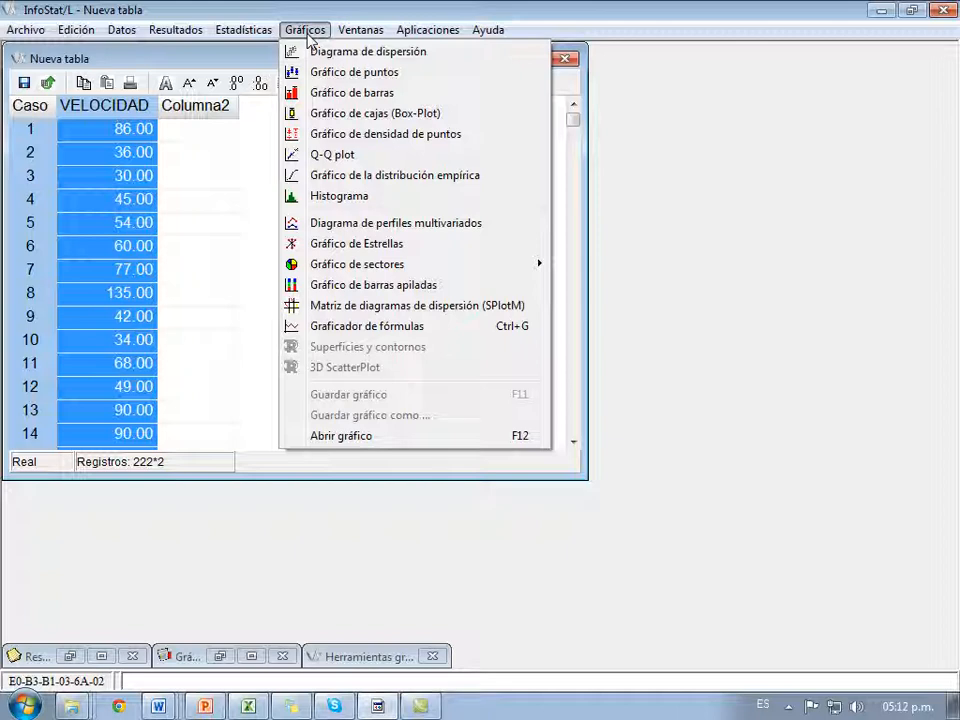
click(335, 196)
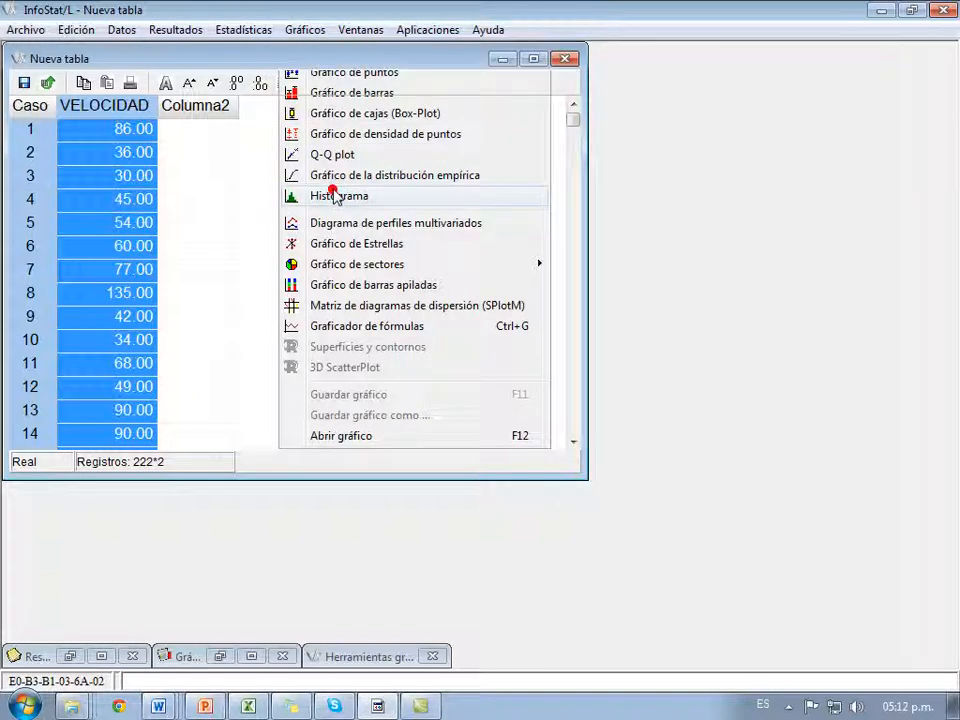
click(328, 182)
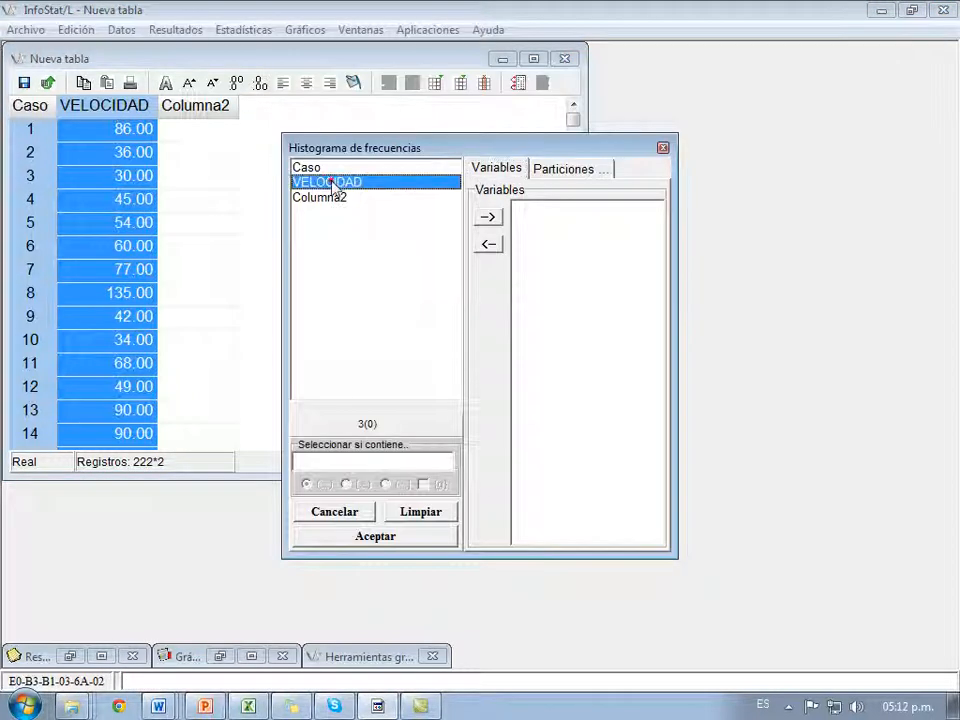
click(488, 216)
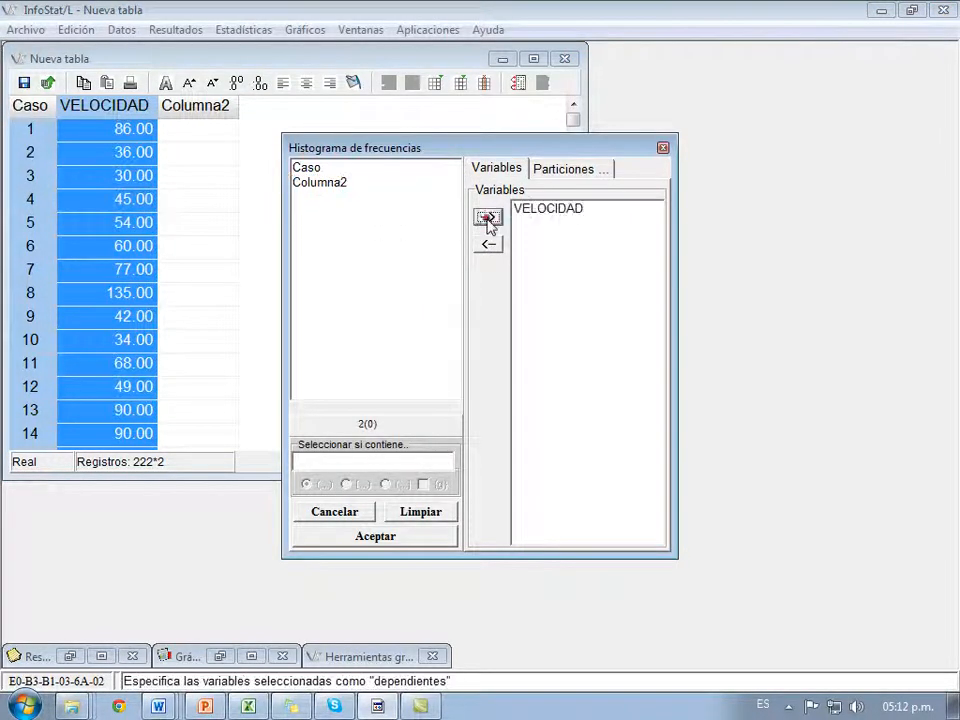
click(376, 537)
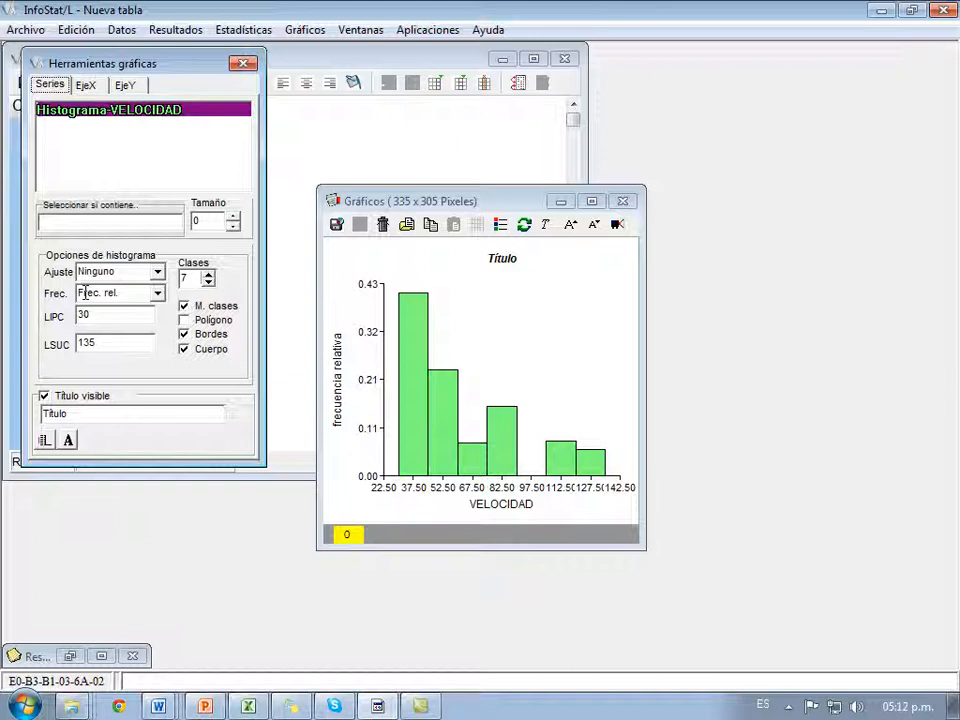
Step: Try the histogram with the Frec. rel. acum, Frec. abs. and Frec. rel. frequency types in turn
click(157, 293)
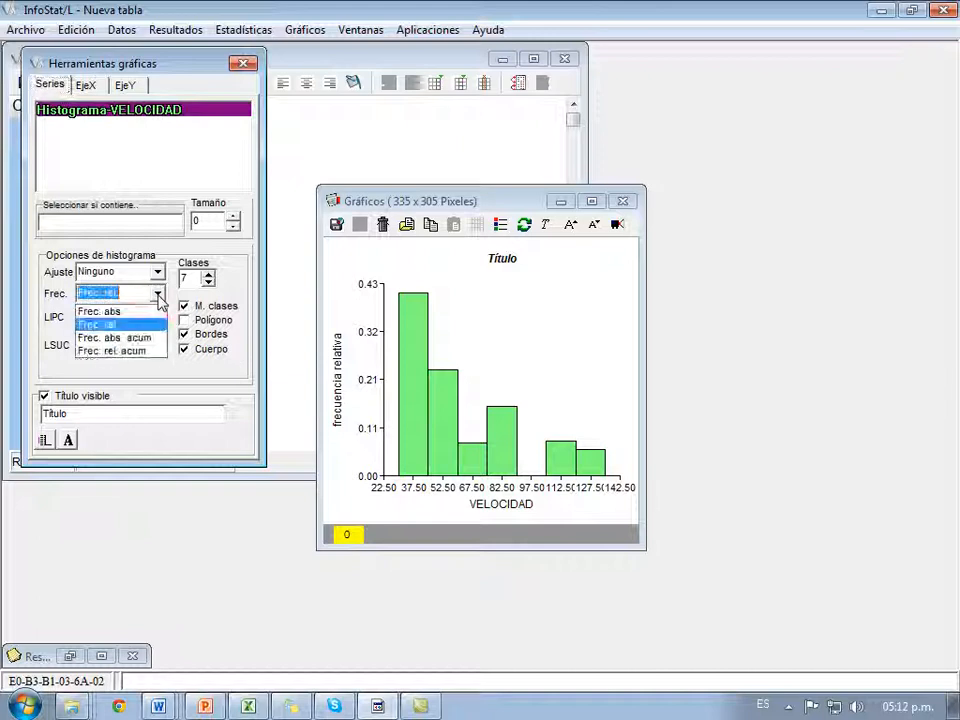
click(126, 351)
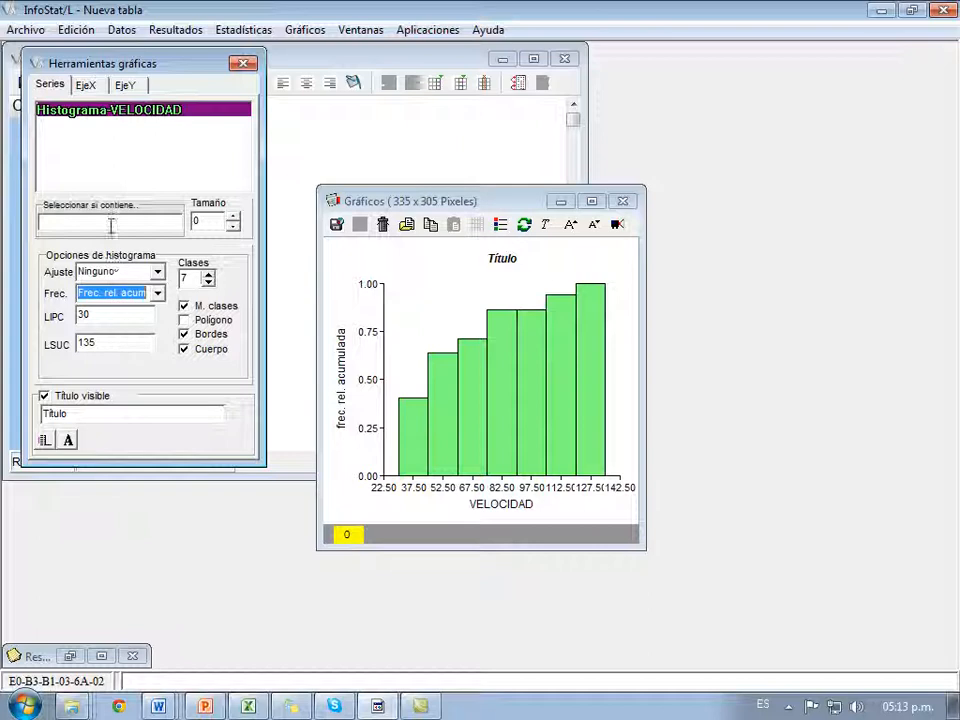
click(157, 292)
click(128, 312)
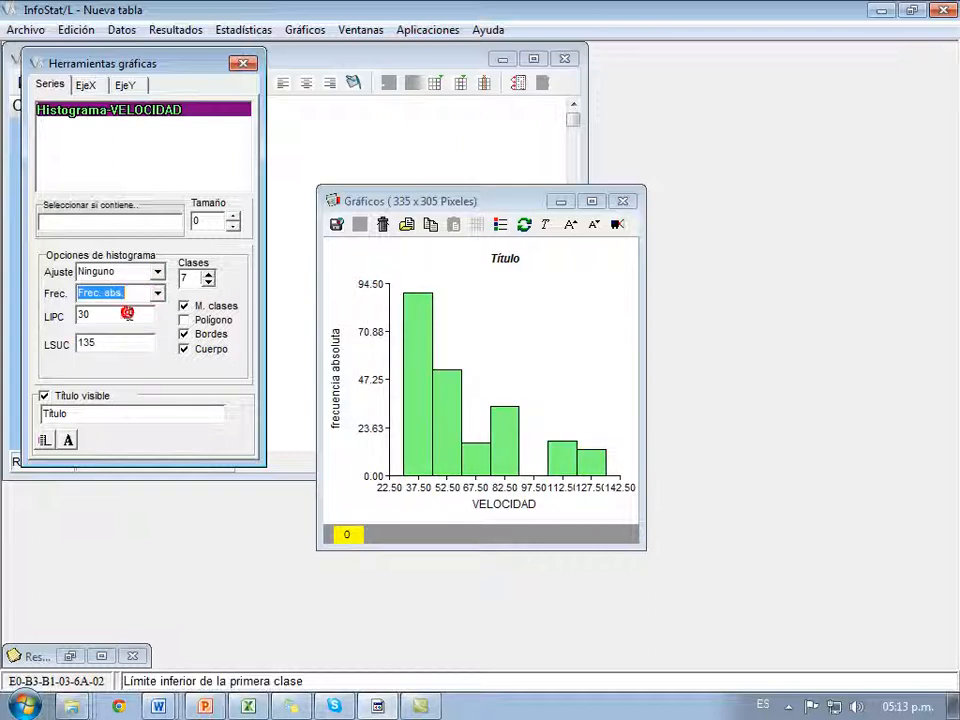
click(157, 292)
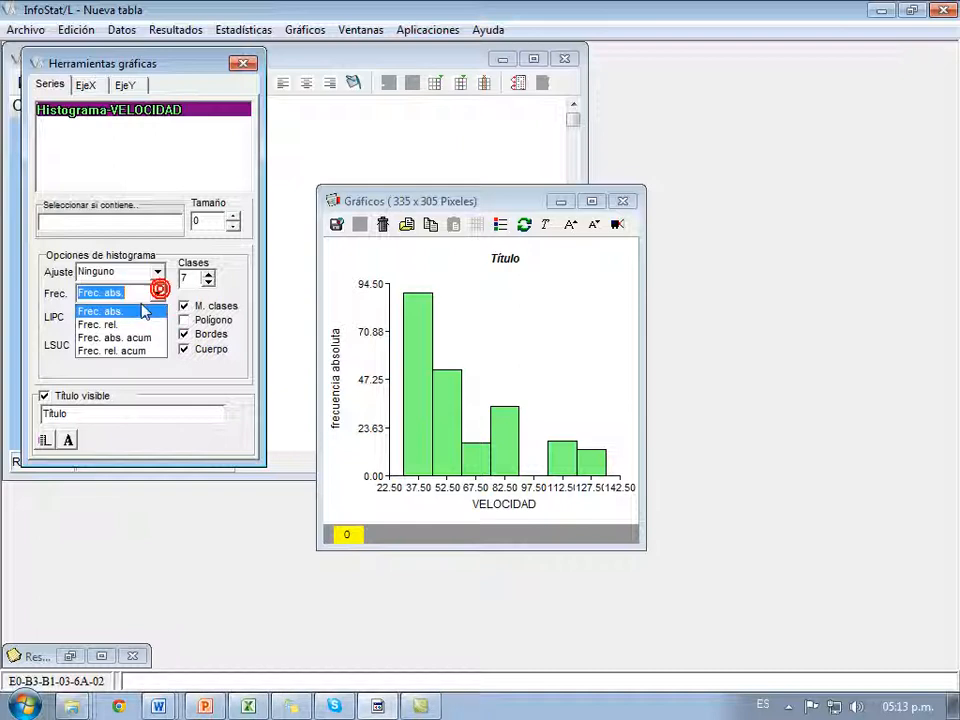
click(130, 327)
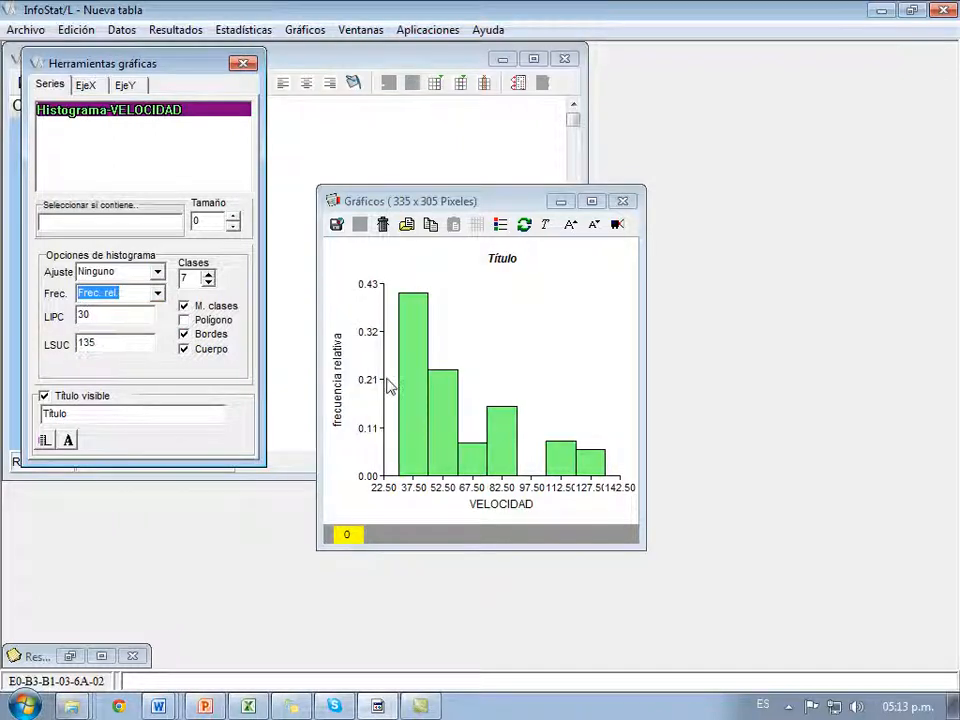
Step: Set the histogram's frequency type to Frec. rel. acum and title the chart GRÁFICO DE VELOCIDADES, keeping the title visible
click(155, 293)
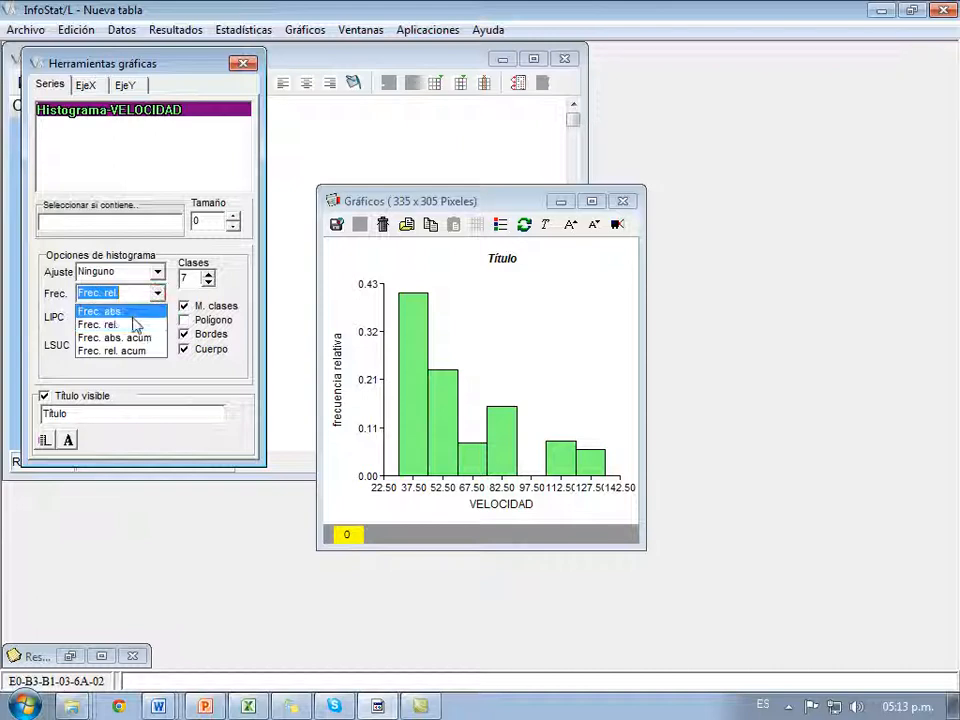
click(120, 350)
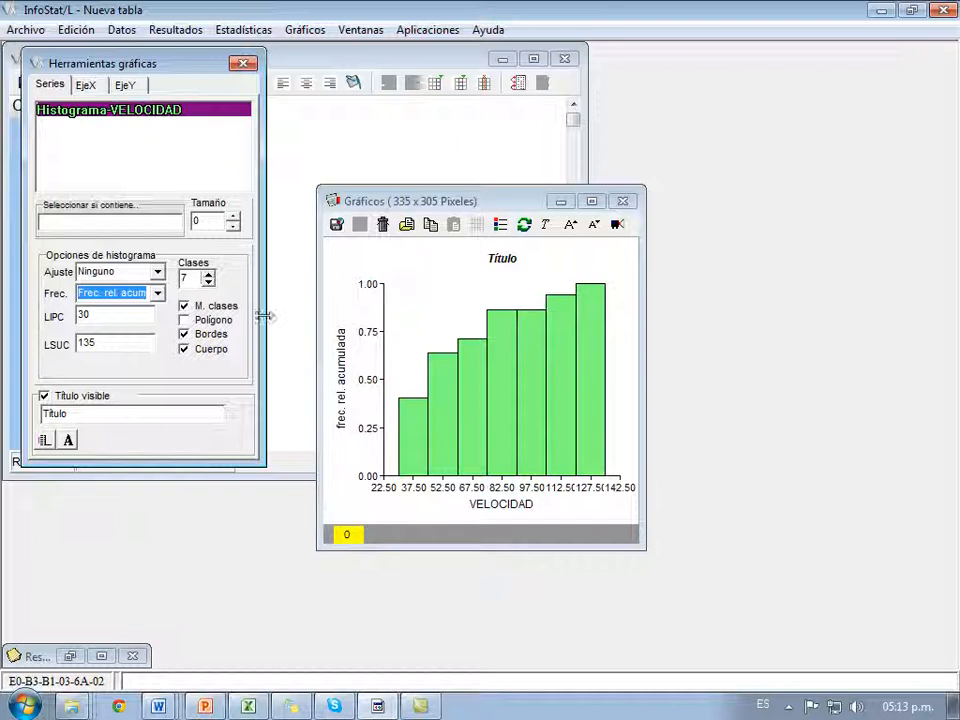
click(498, 261)
double_click(499, 262)
double_click(502, 260)
text(GR)
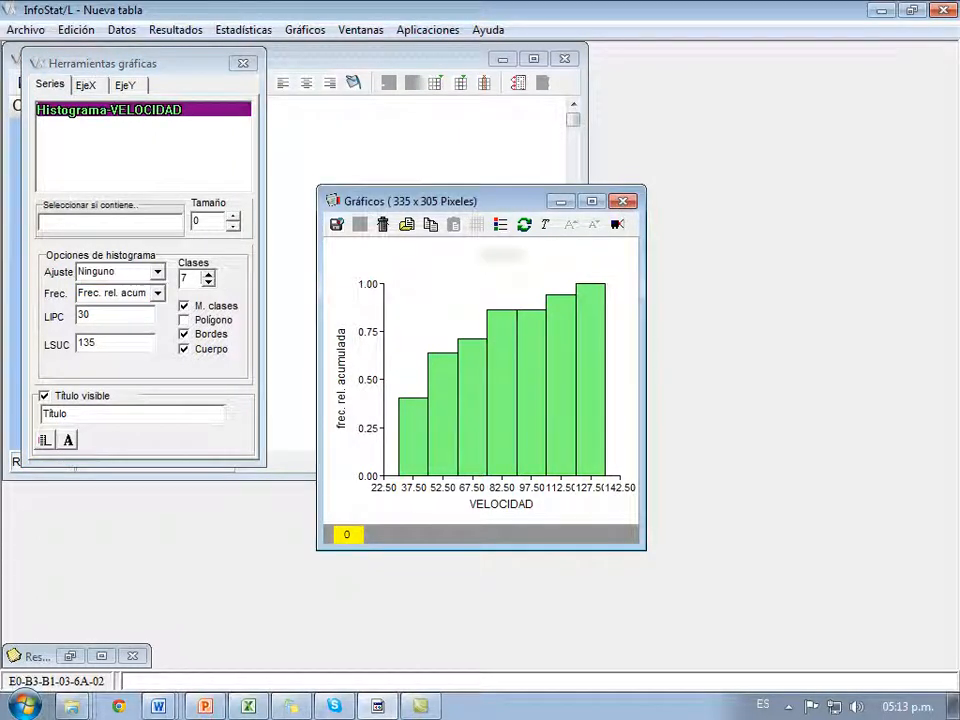
text(ÁFICO DE VELÑOCIDA)
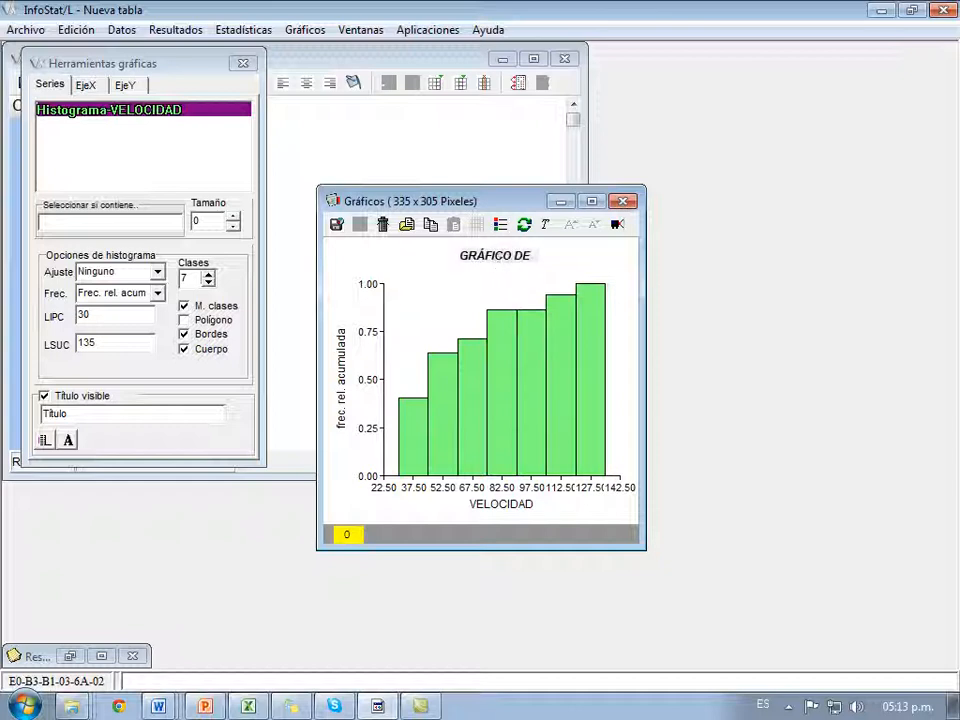
key(BackSpace)
key(BackSpace)
key(BackSpace)
key(BackSpace)
key(BackSpace)
key(BackSpace)
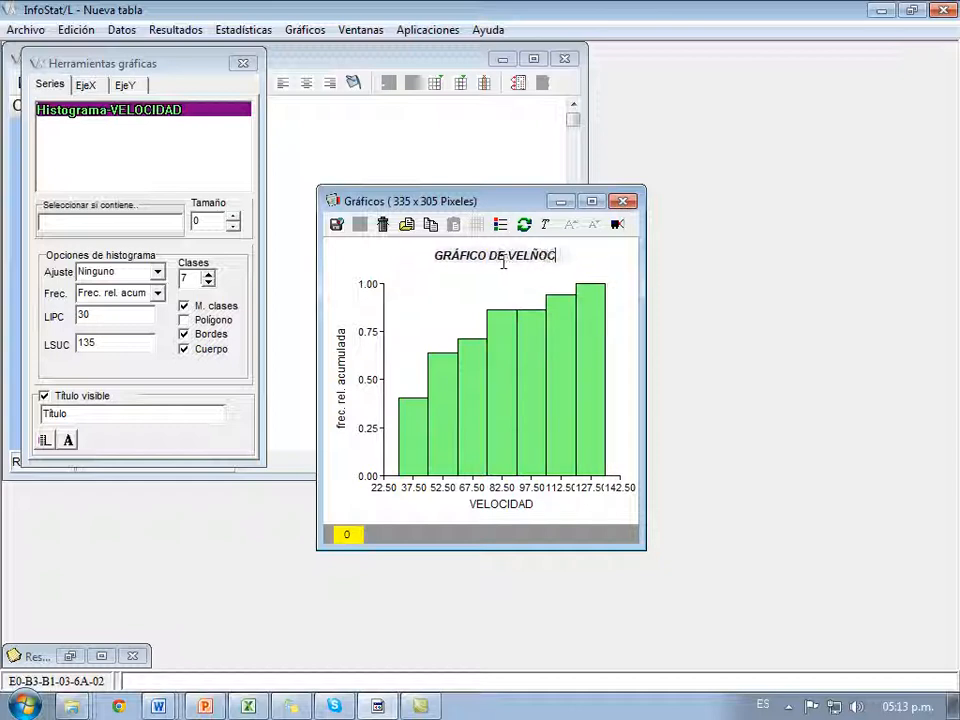
text(OCIDADES)
key(Return)
click(441, 390)
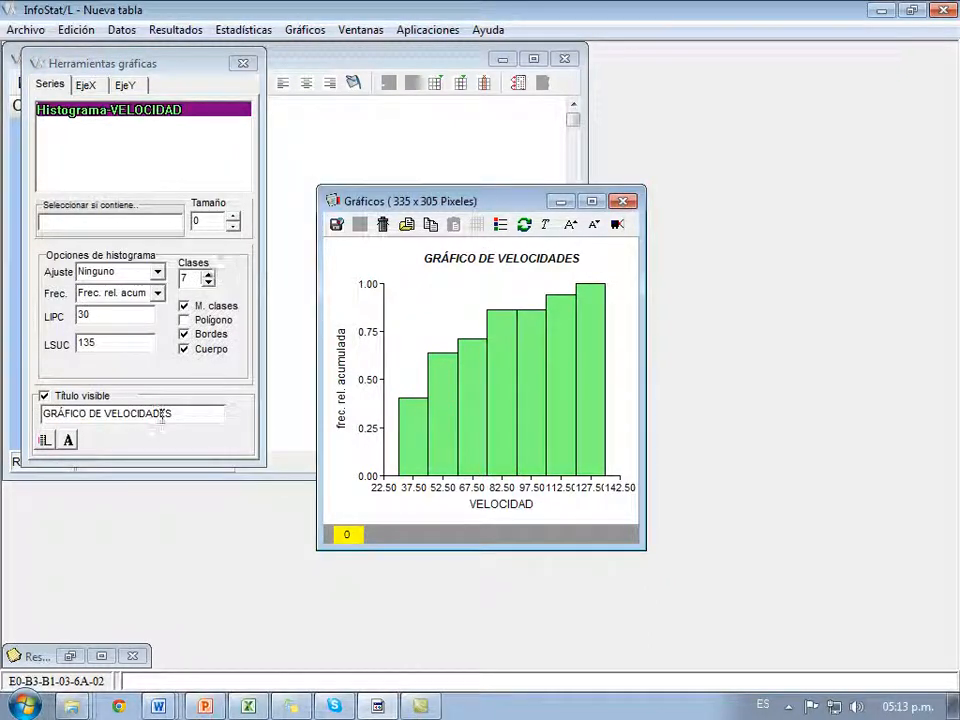
click(43, 397)
click(43, 397)
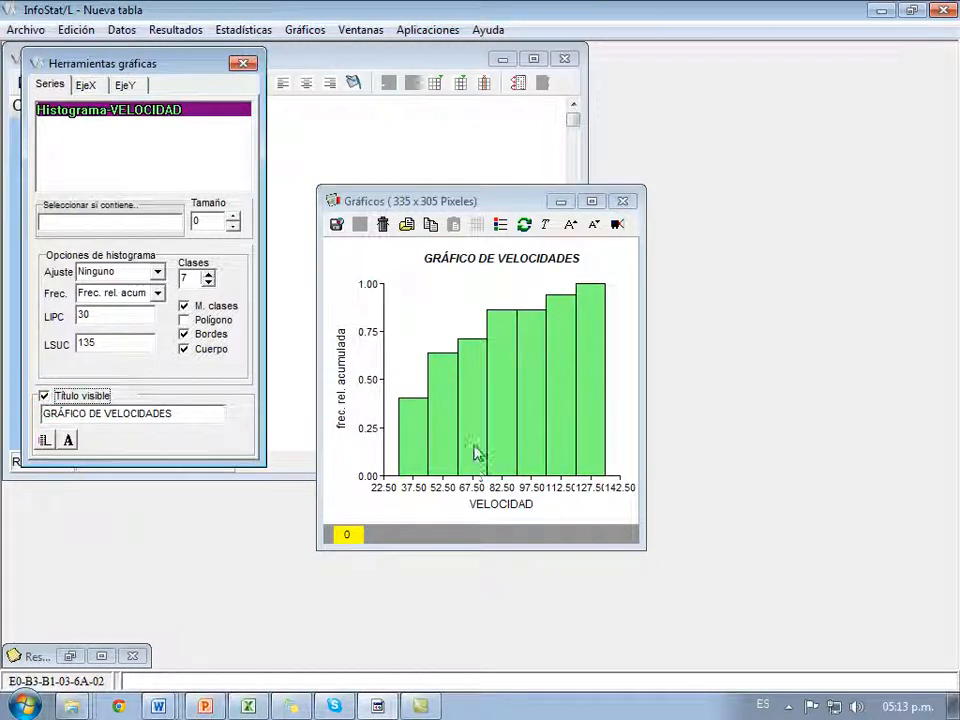
Step: Show the chart as a polygon only, without Bordes and Cuerpo, and maximize it inside a restored-down InfoStat window
click(184, 320)
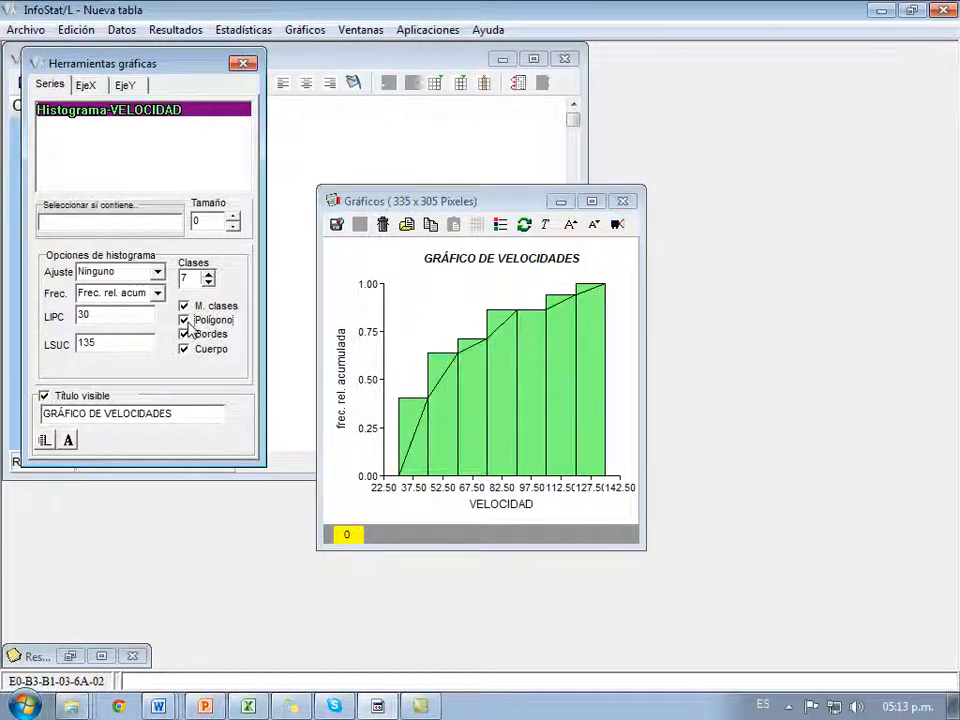
click(184, 335)
click(184, 349)
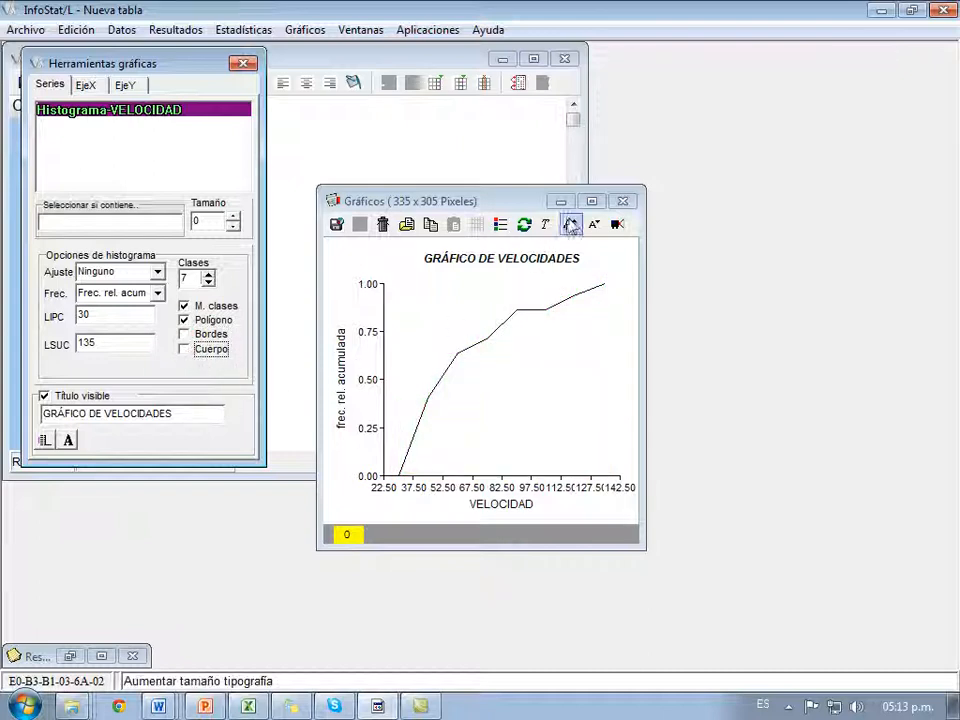
click(591, 201)
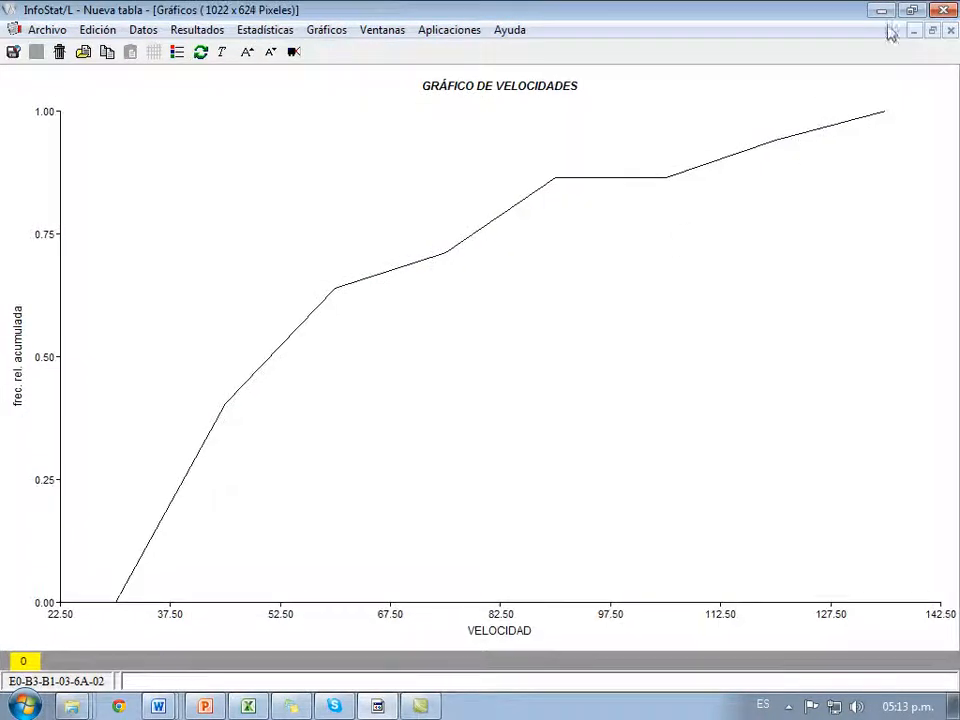
click(913, 10)
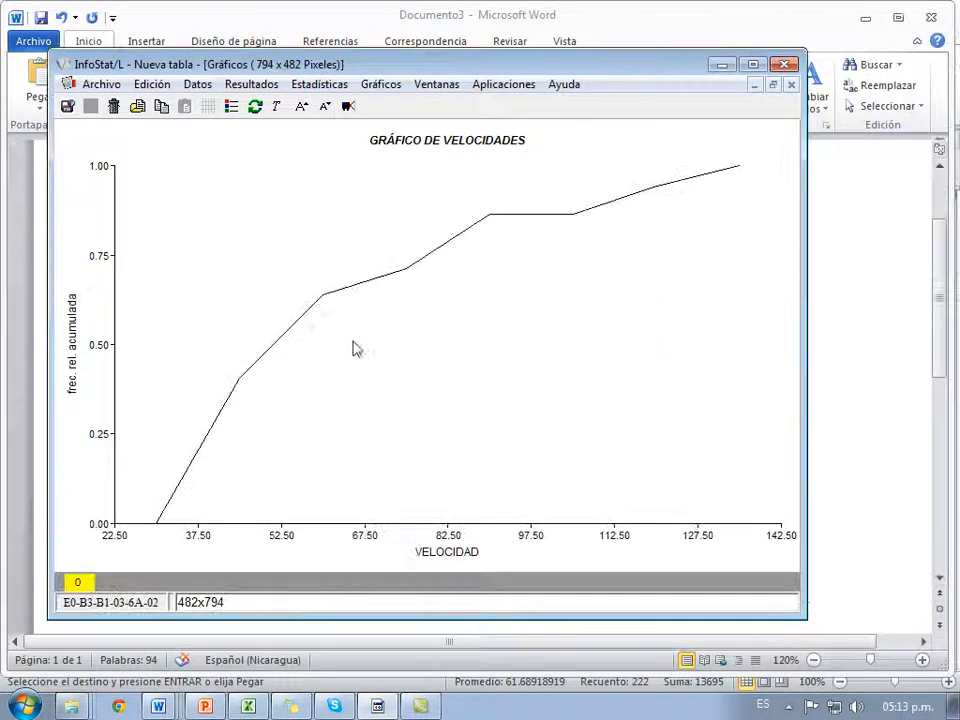
Step: Return the chart to its small window and copy it to the clipboard
click(266, 320)
click(448, 370)
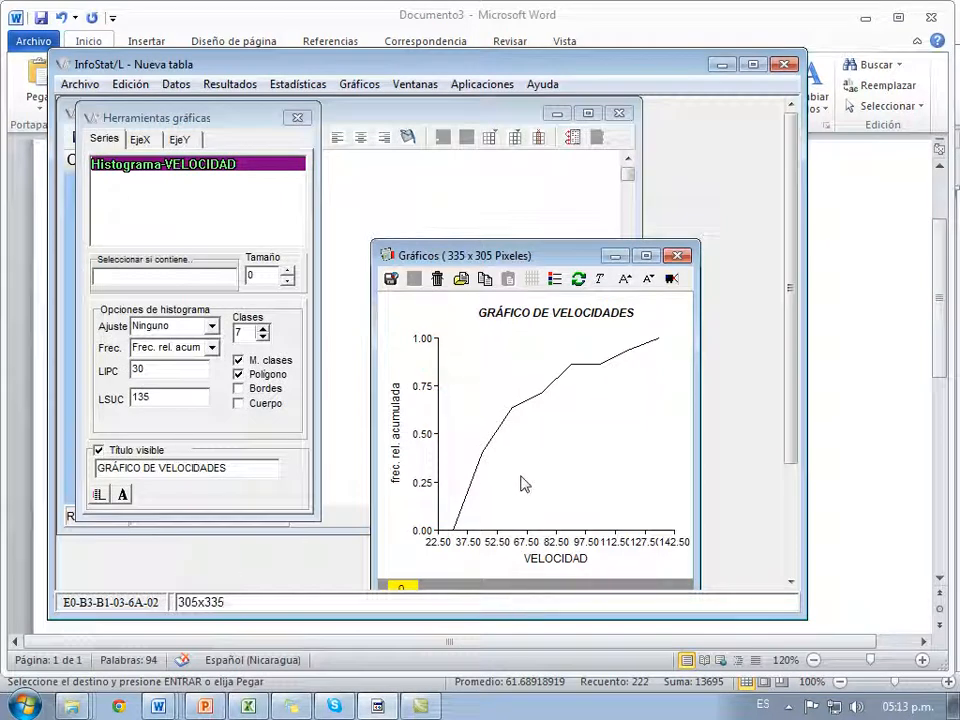
right_click(501, 405)
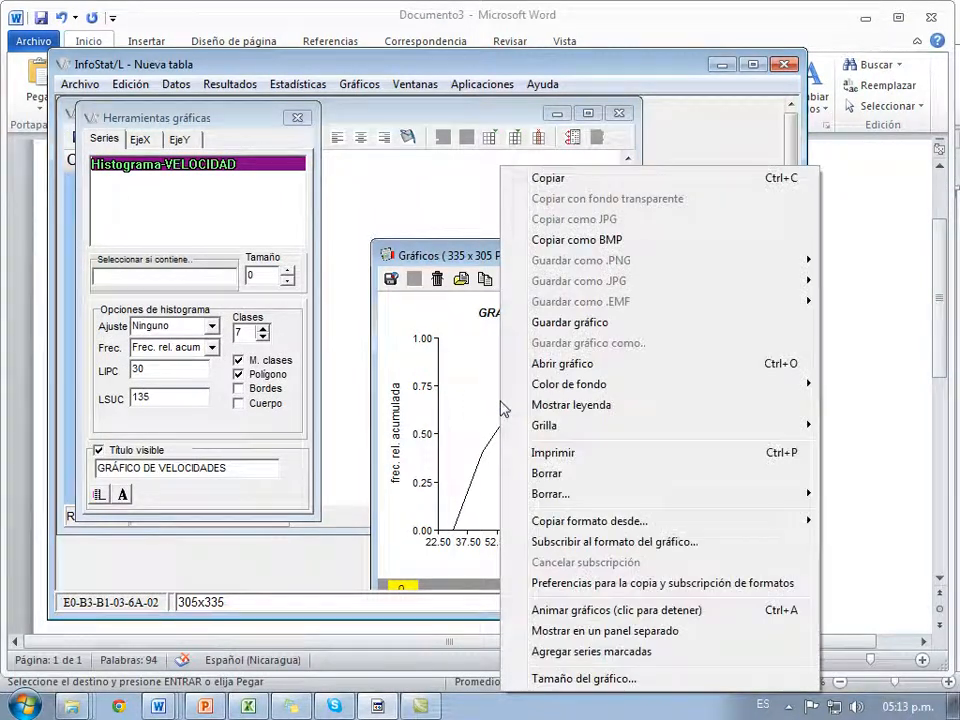
click(551, 188)
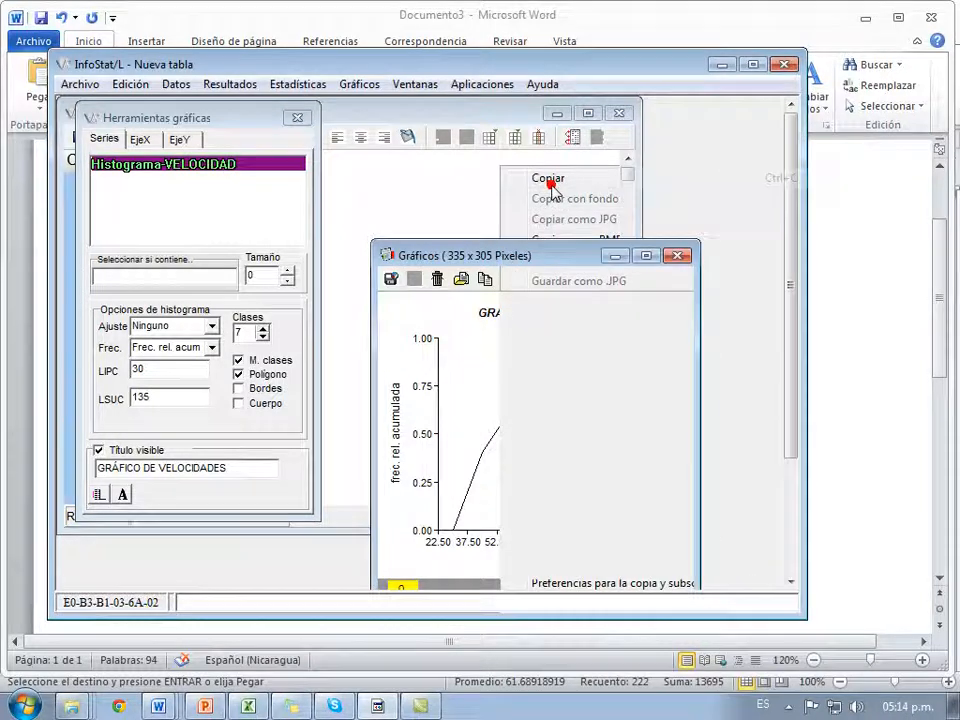
click(478, 380)
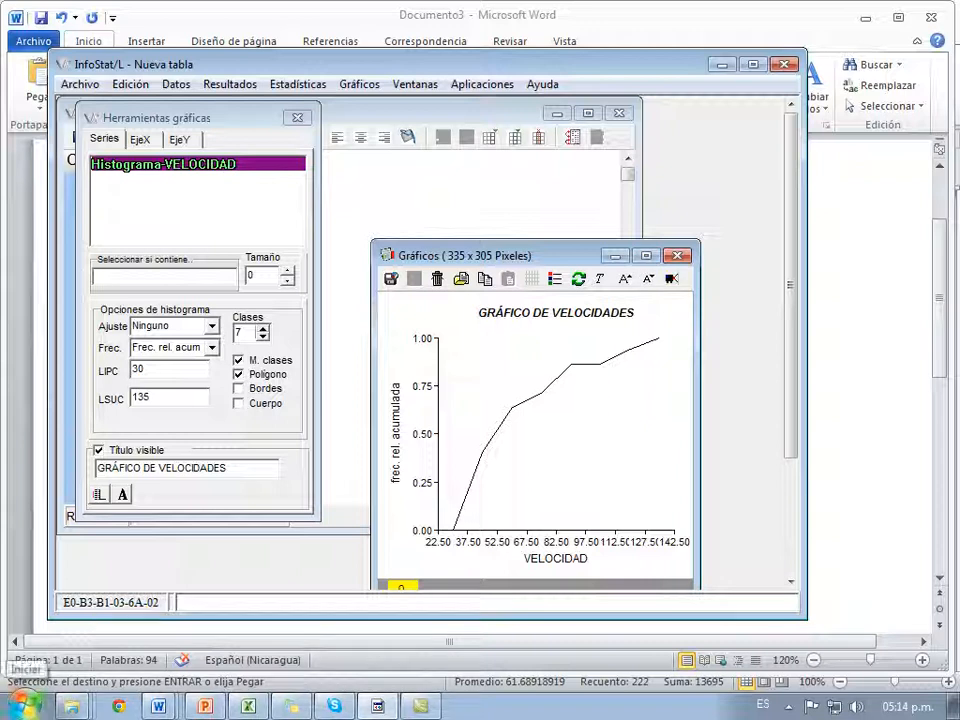
Step: Maximize the chart within InfoStat and capture its whole area, including title and axis labels, with the Recortes snipping tool
click(645, 256)
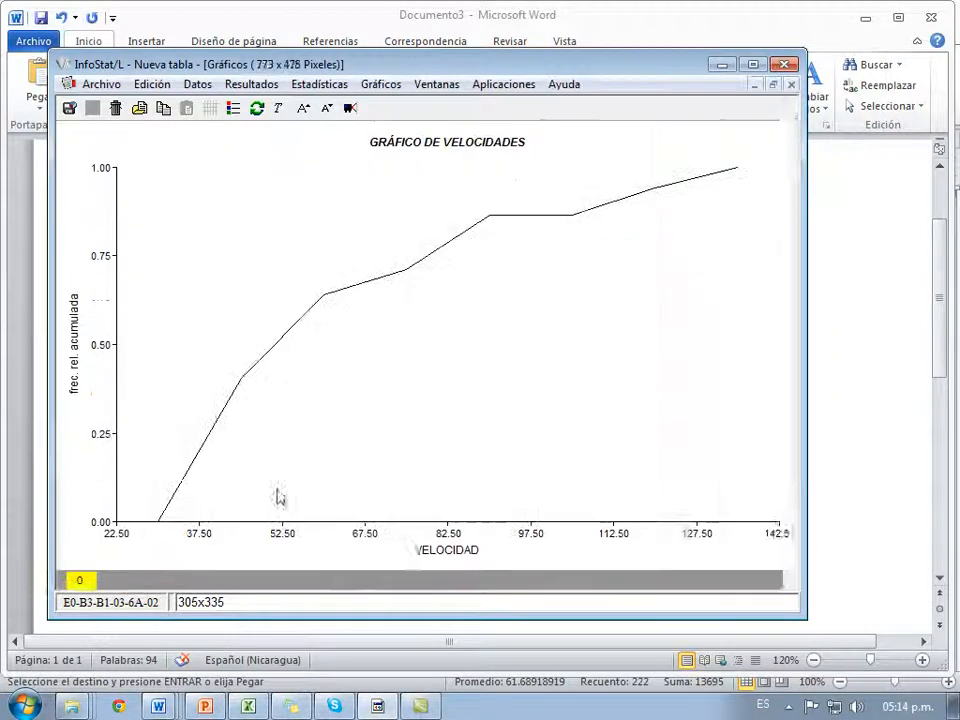
click(22, 707)
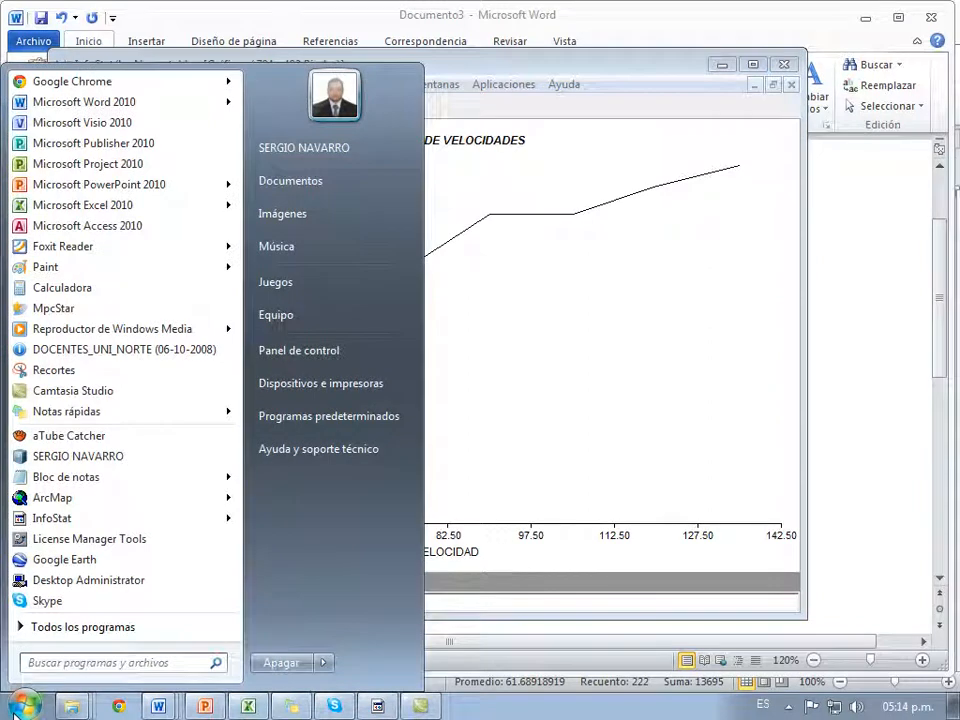
click(90, 375)
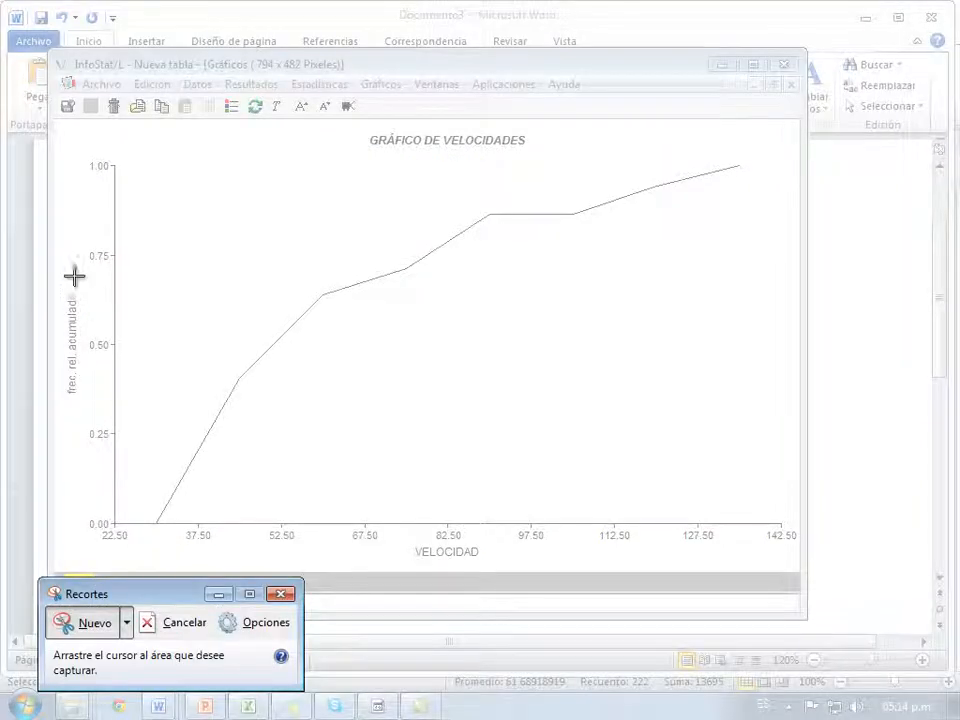
drag(58, 127, 797, 562)
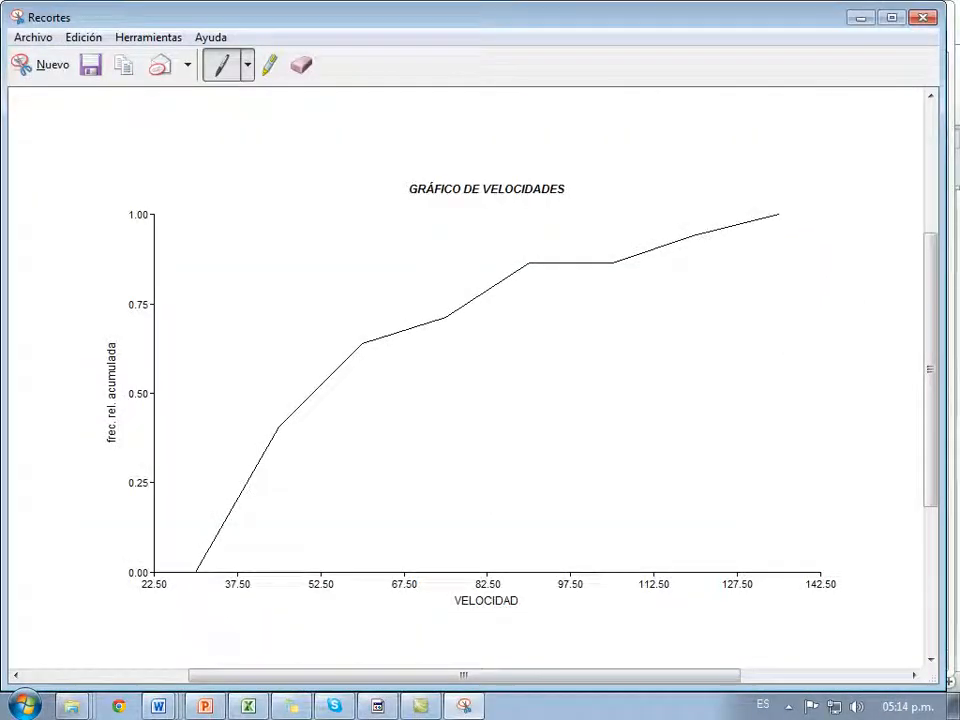
Step: Switch to the Documento3 Word document and paste the captured chart below the frequency table
mouse_move(156, 704)
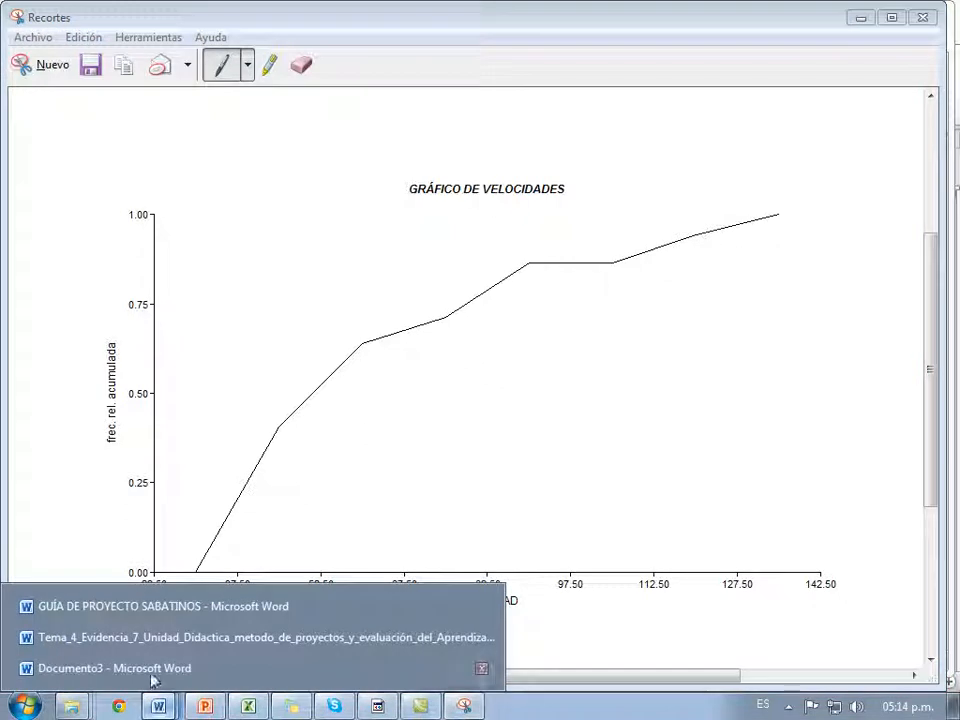
click(100, 668)
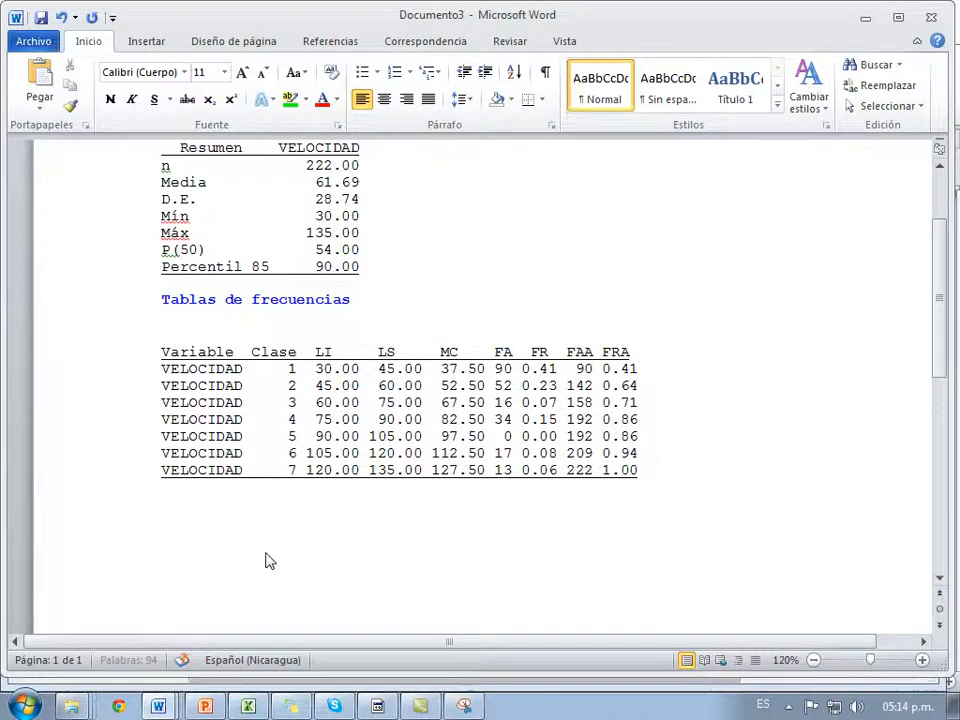
key(ctrl+v)
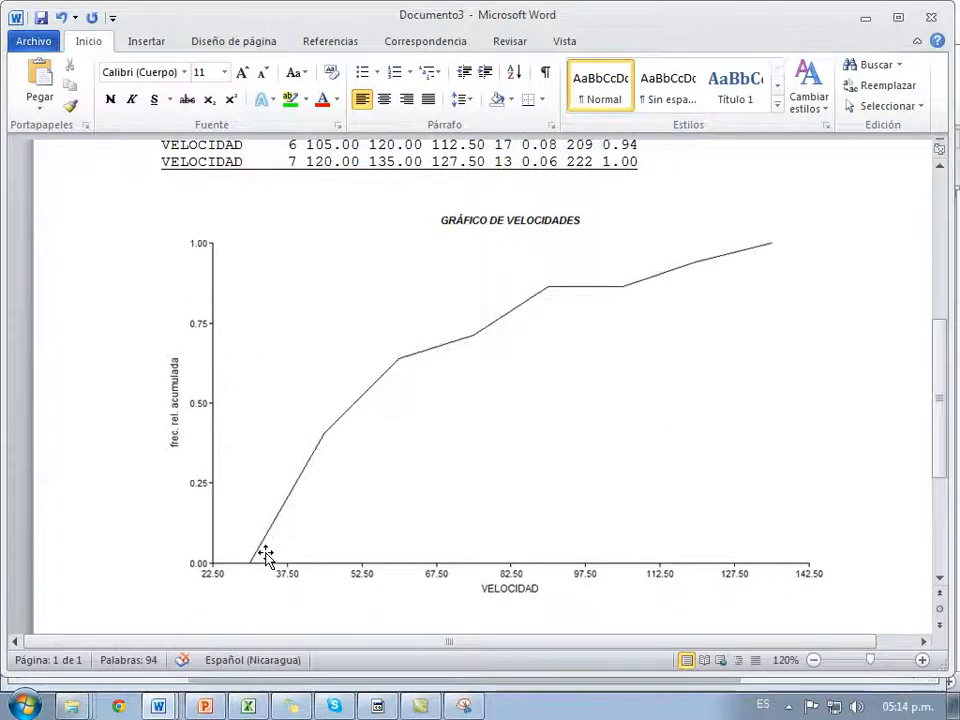
click(265, 555)
Step: Review the pasted chart against the summary measures and the FRA column of the frequency table in the document
scroll(272, 570, down, 1)
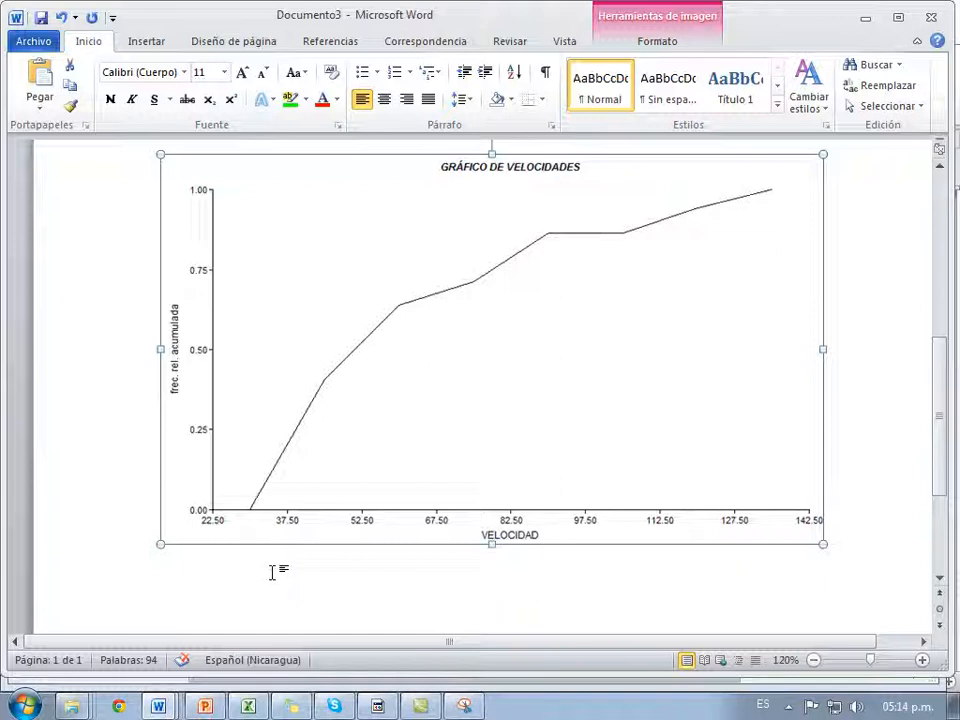
scroll(271, 572, up, 5)
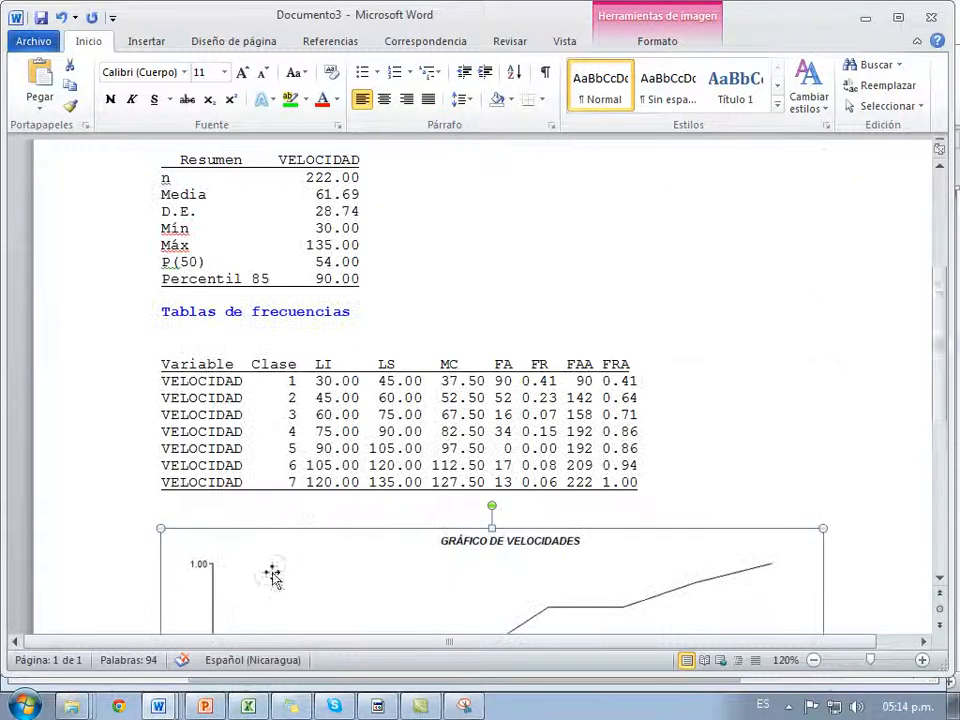
click(336, 463)
click(636, 370)
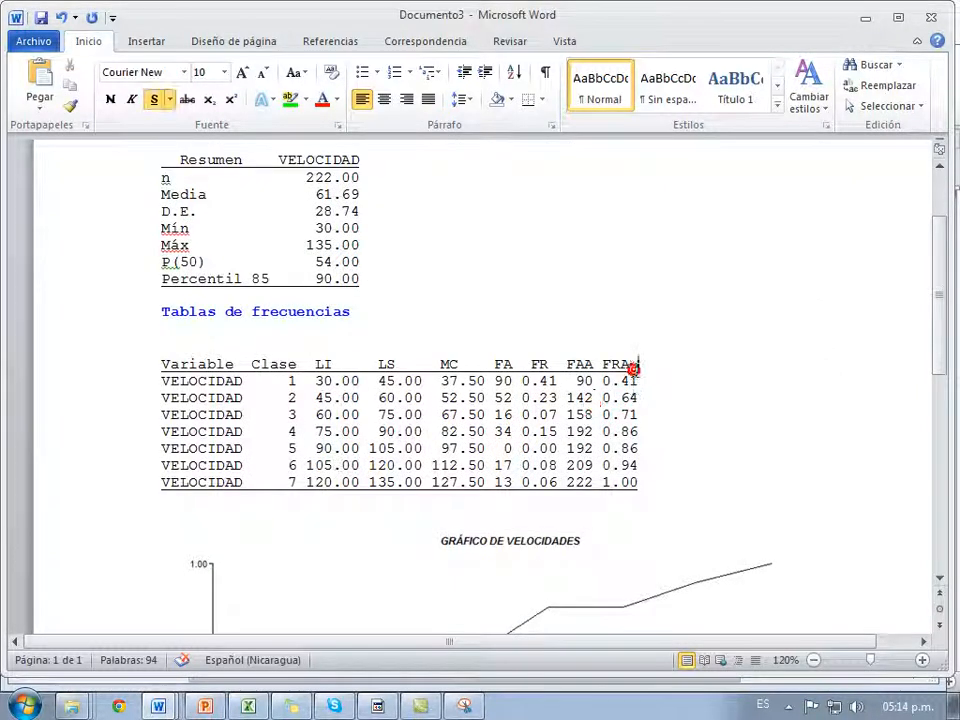
scroll(445, 463, down, 6)
scroll(445, 465, up, 2)
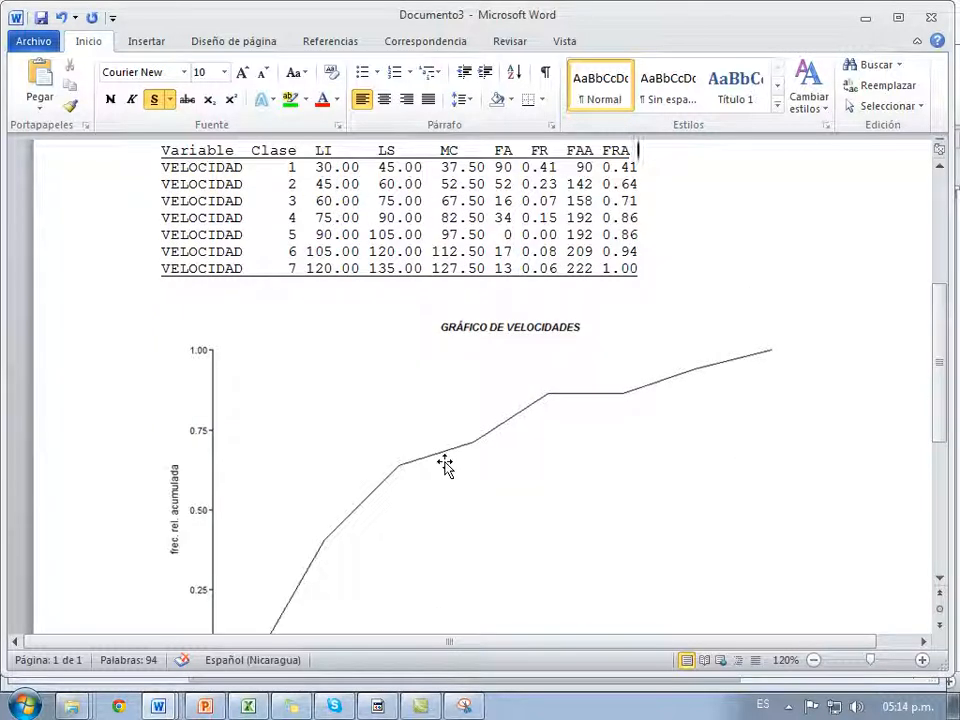